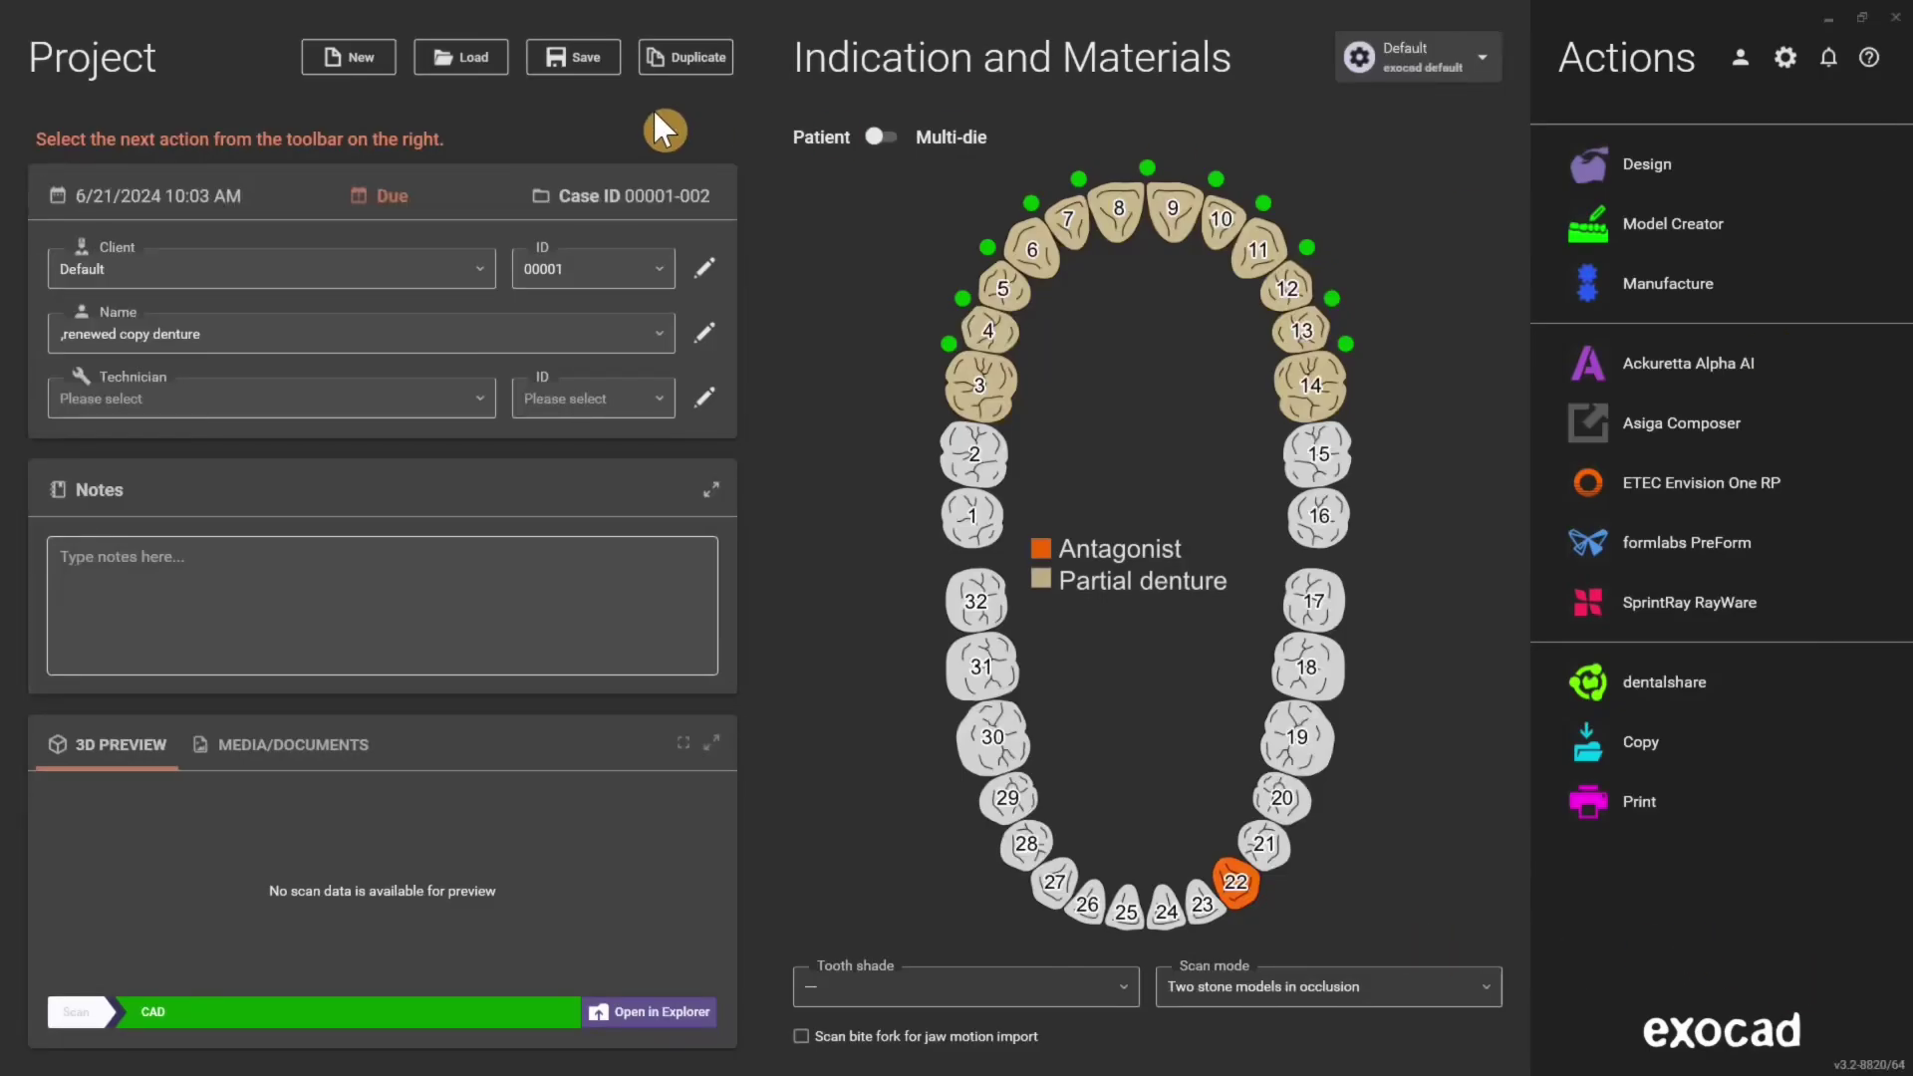
Load the 'renewed copy denture' project from DentalDB and launch it in DentalCAD for design
click(490, 79)
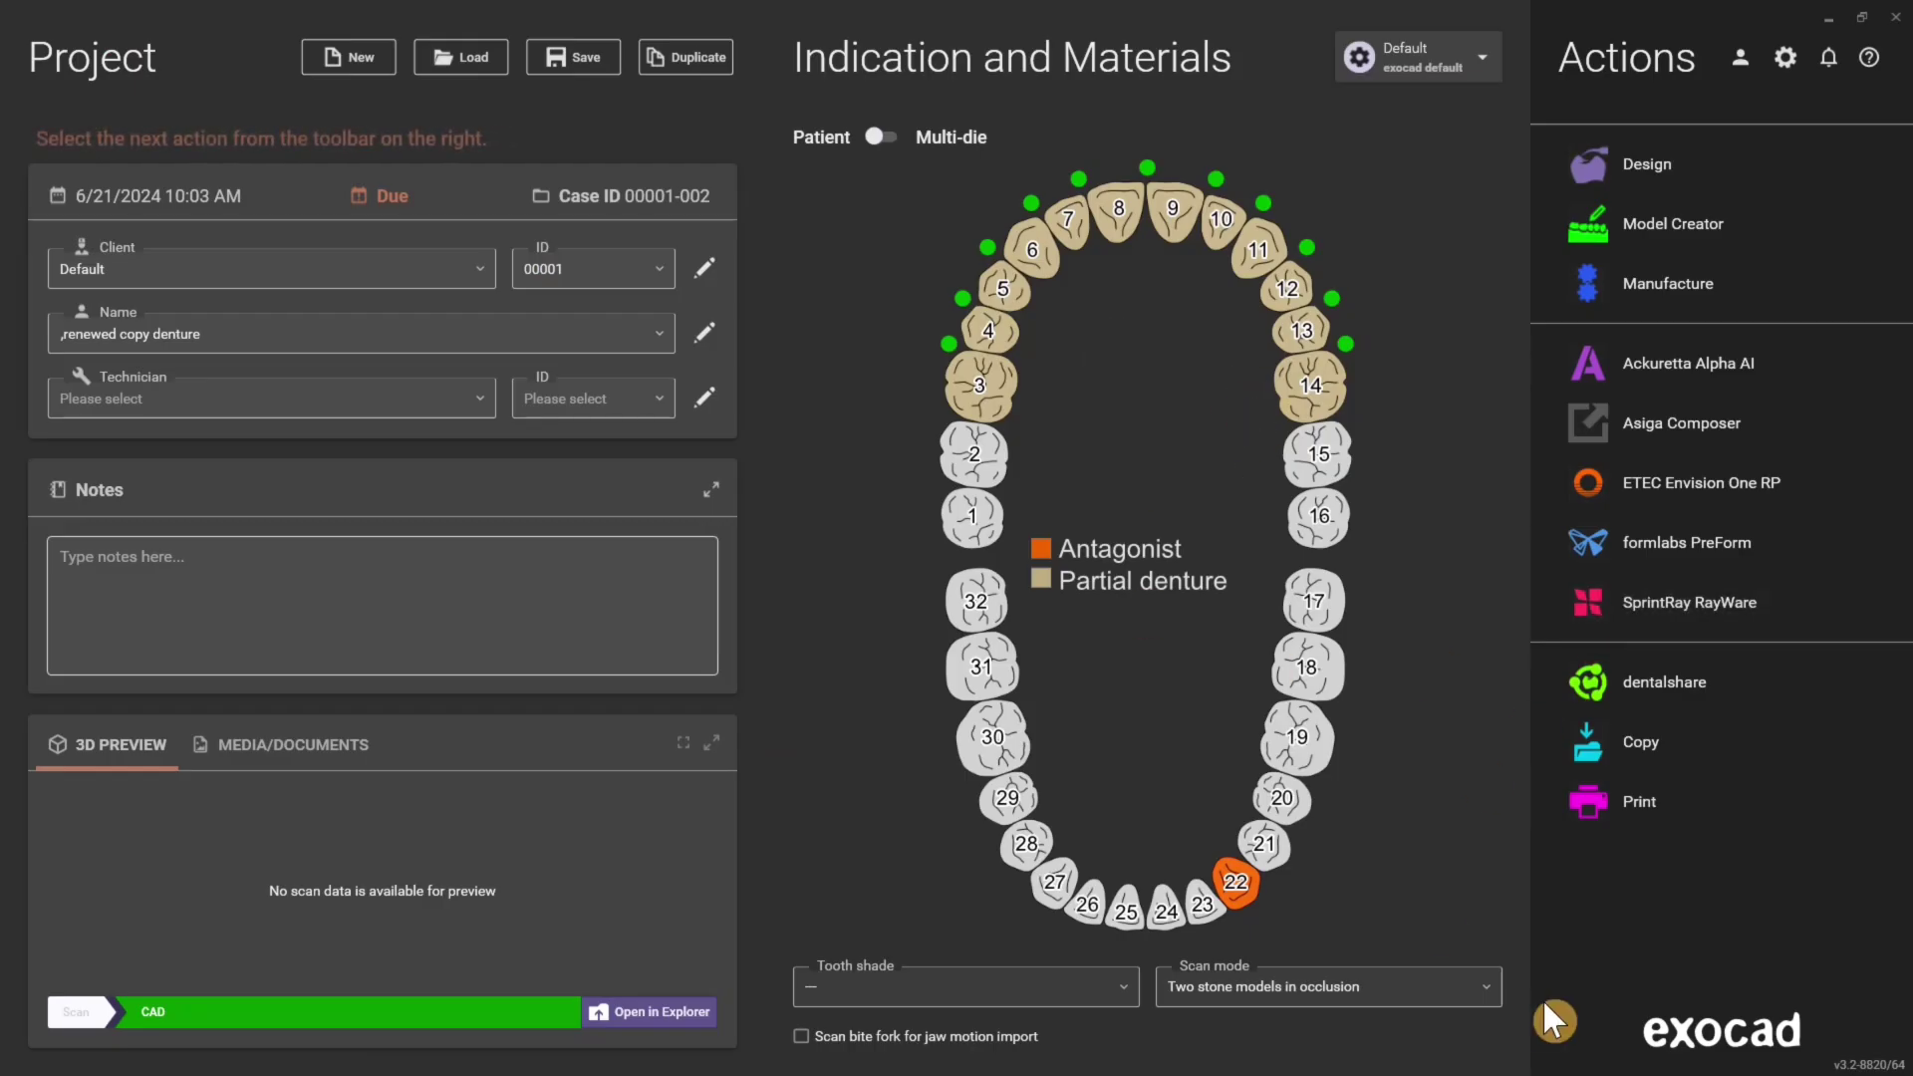
click(1648, 170)
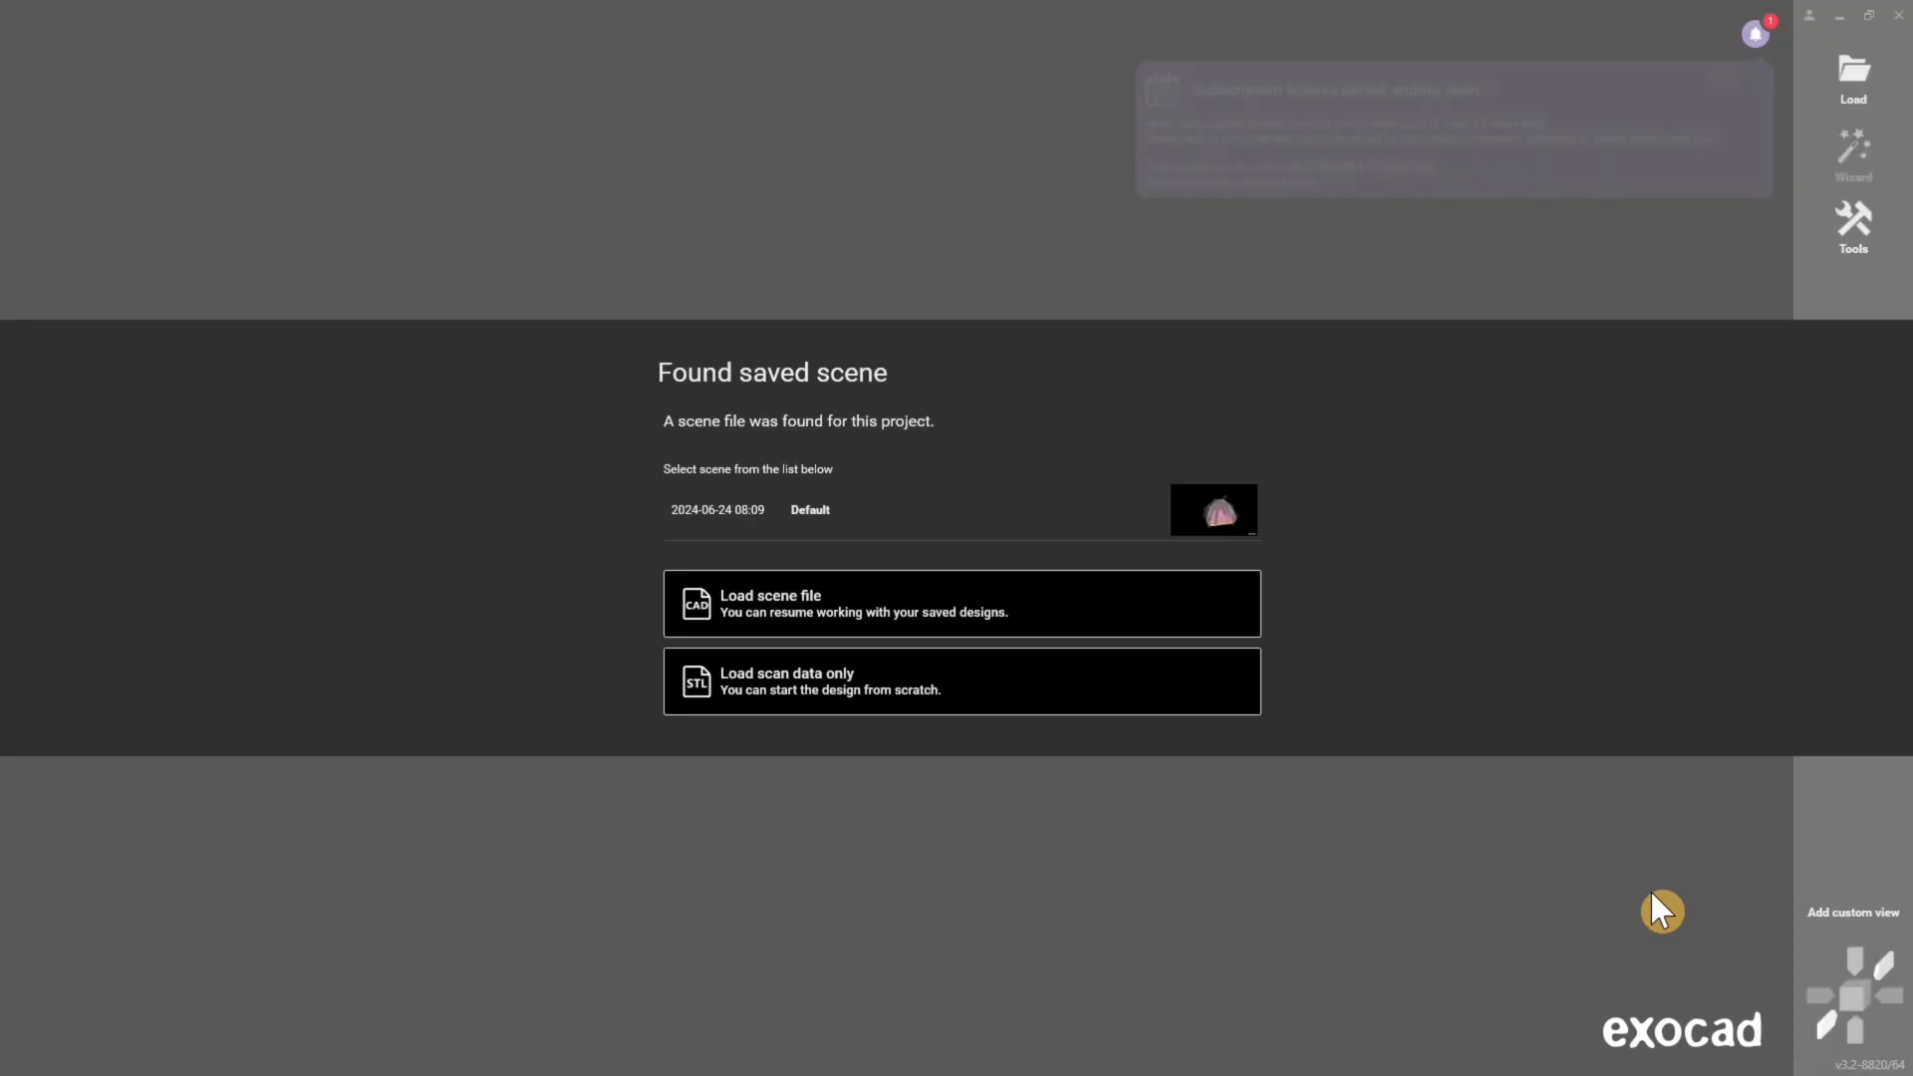
Load the saved scene file and hide the Merged parts to expose the teeth and base
click(896, 625)
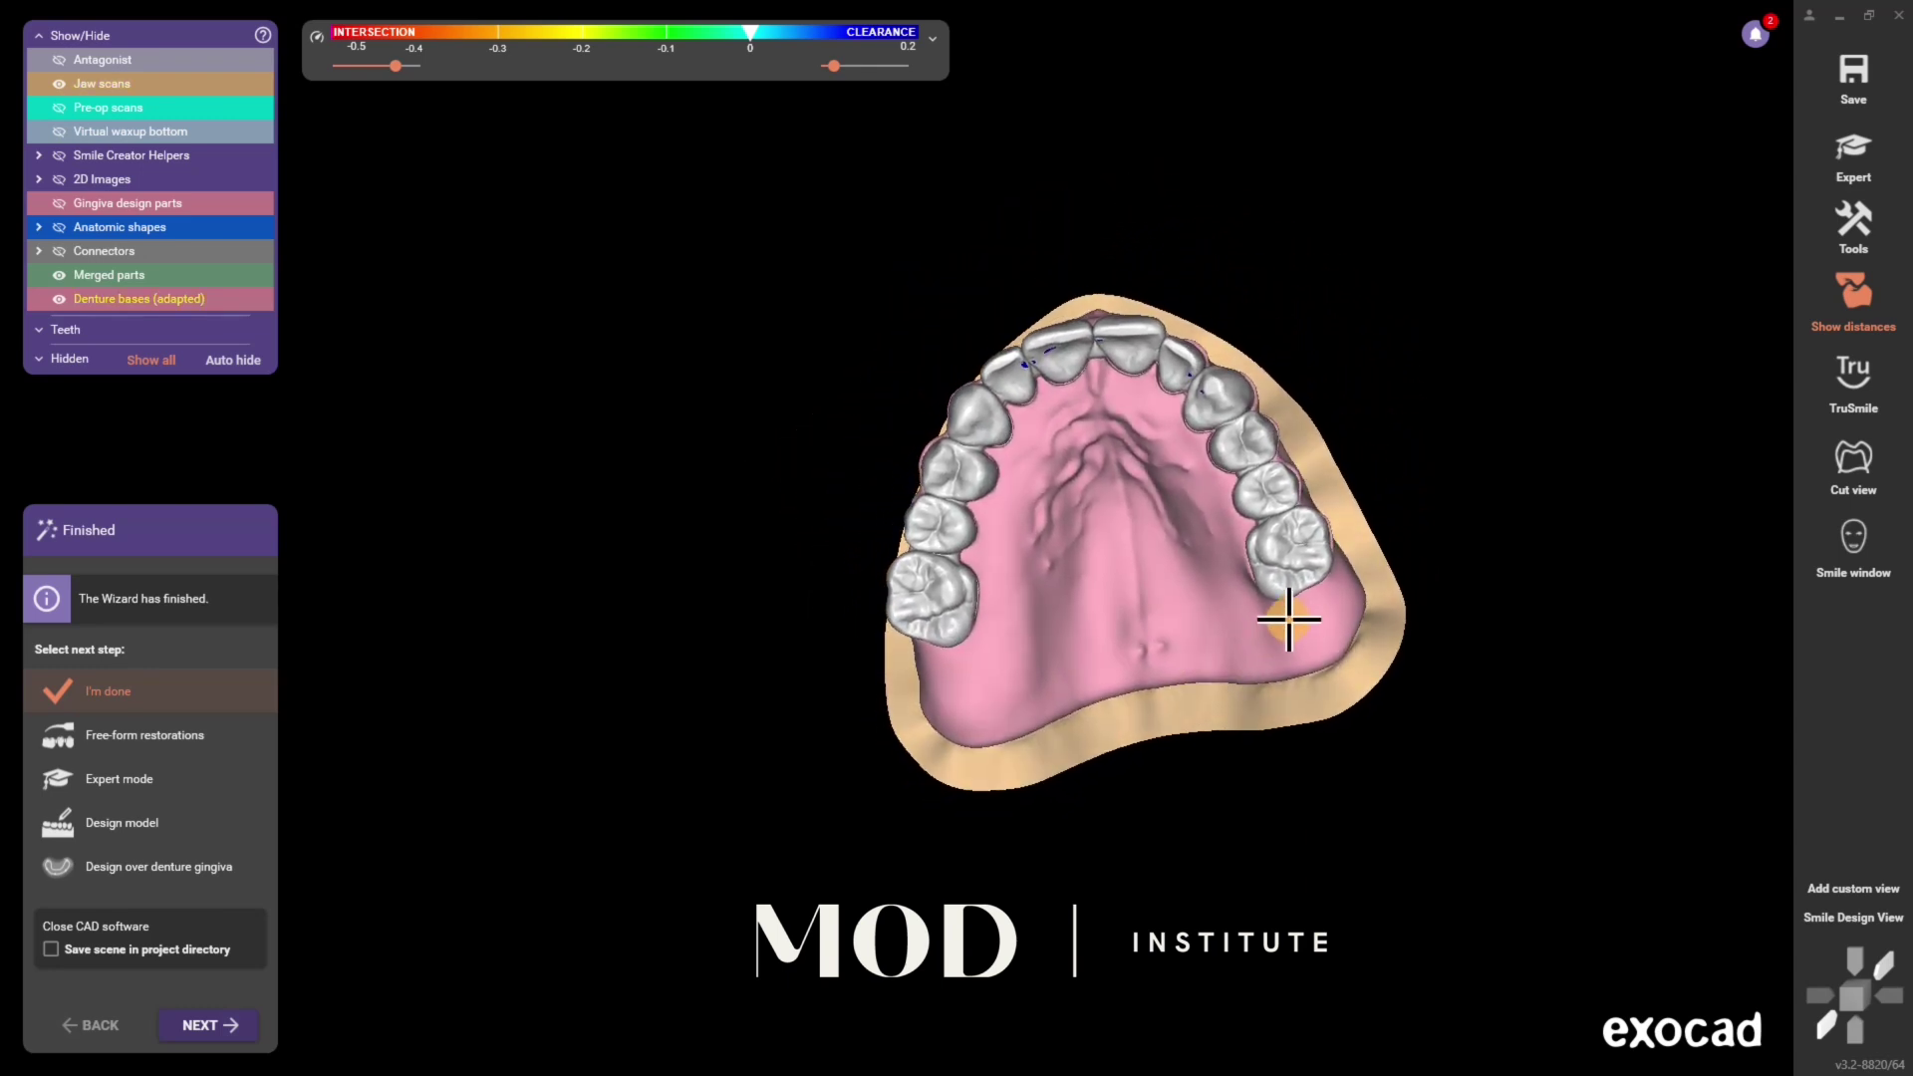
ctrl+middle_click(1306, 569)
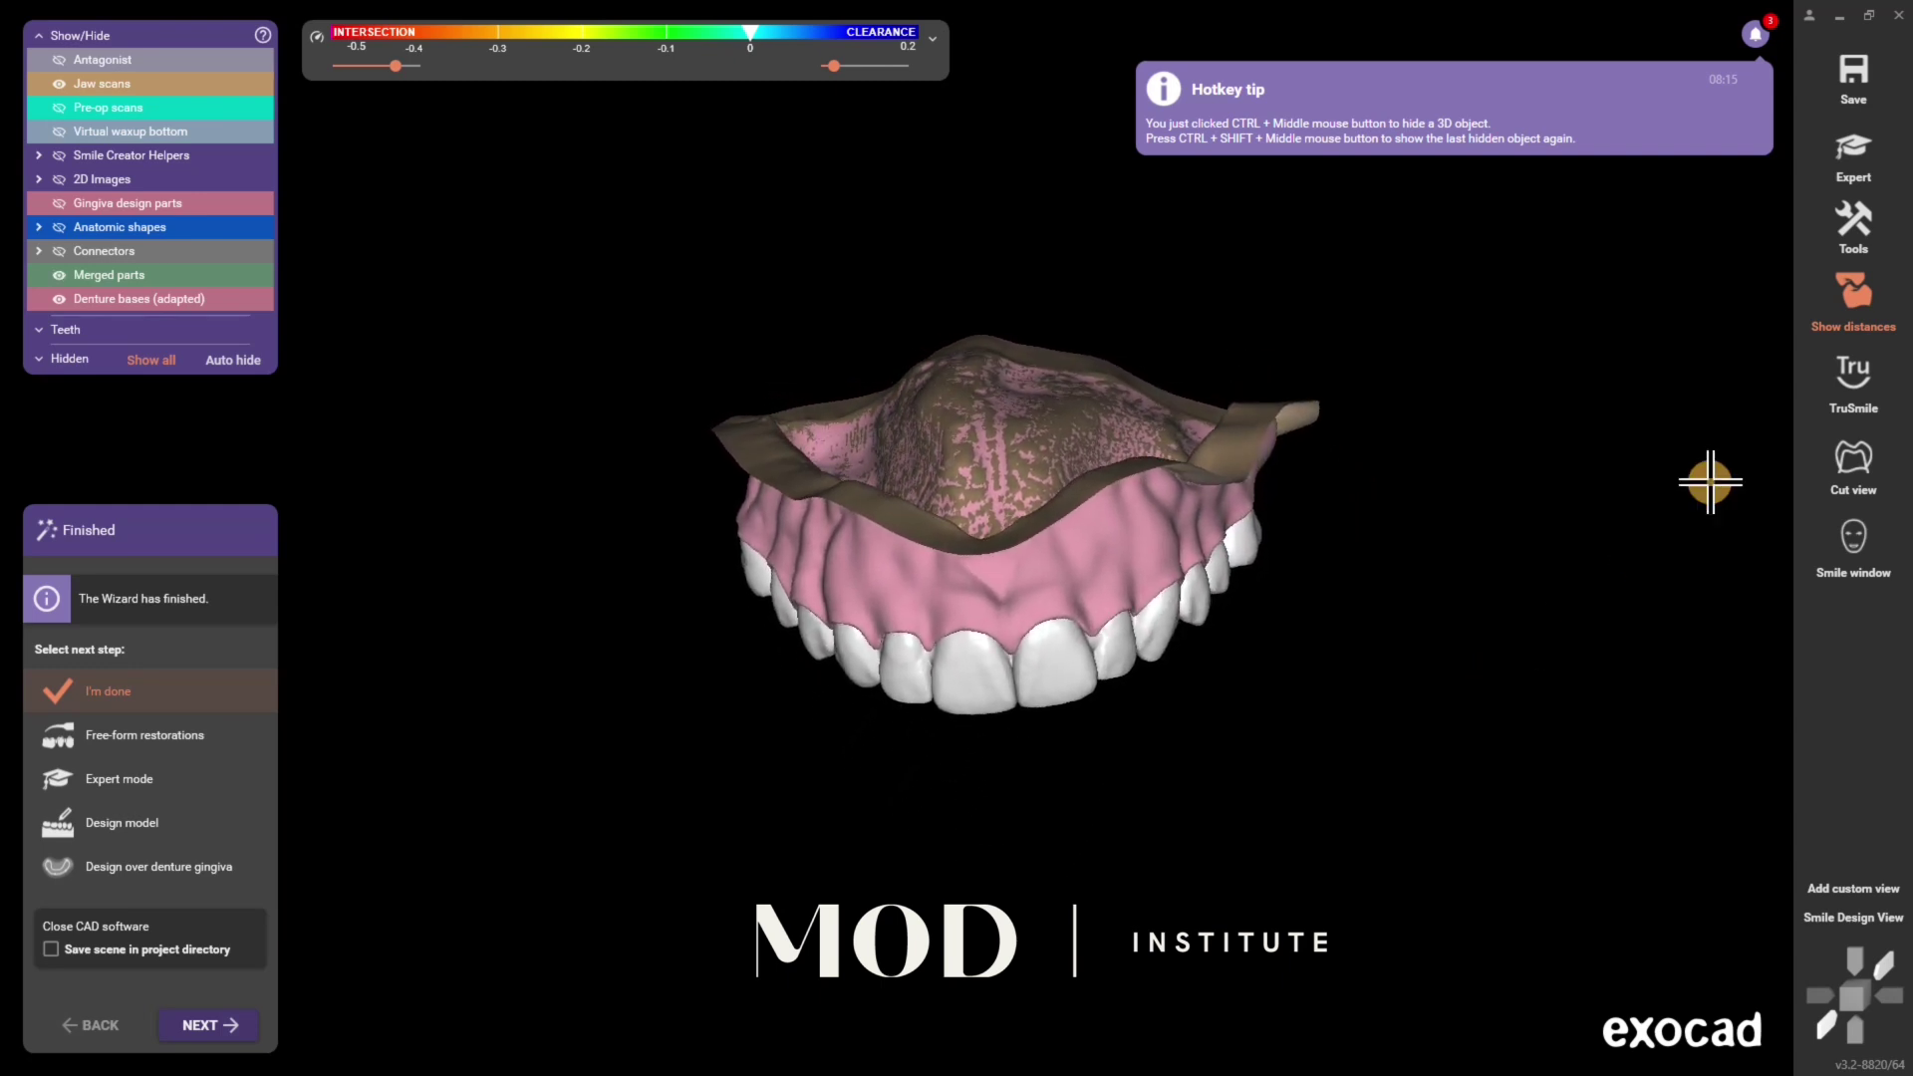
Switch to Expert mode and delete the Merged parts reconstruction
click(1851, 160)
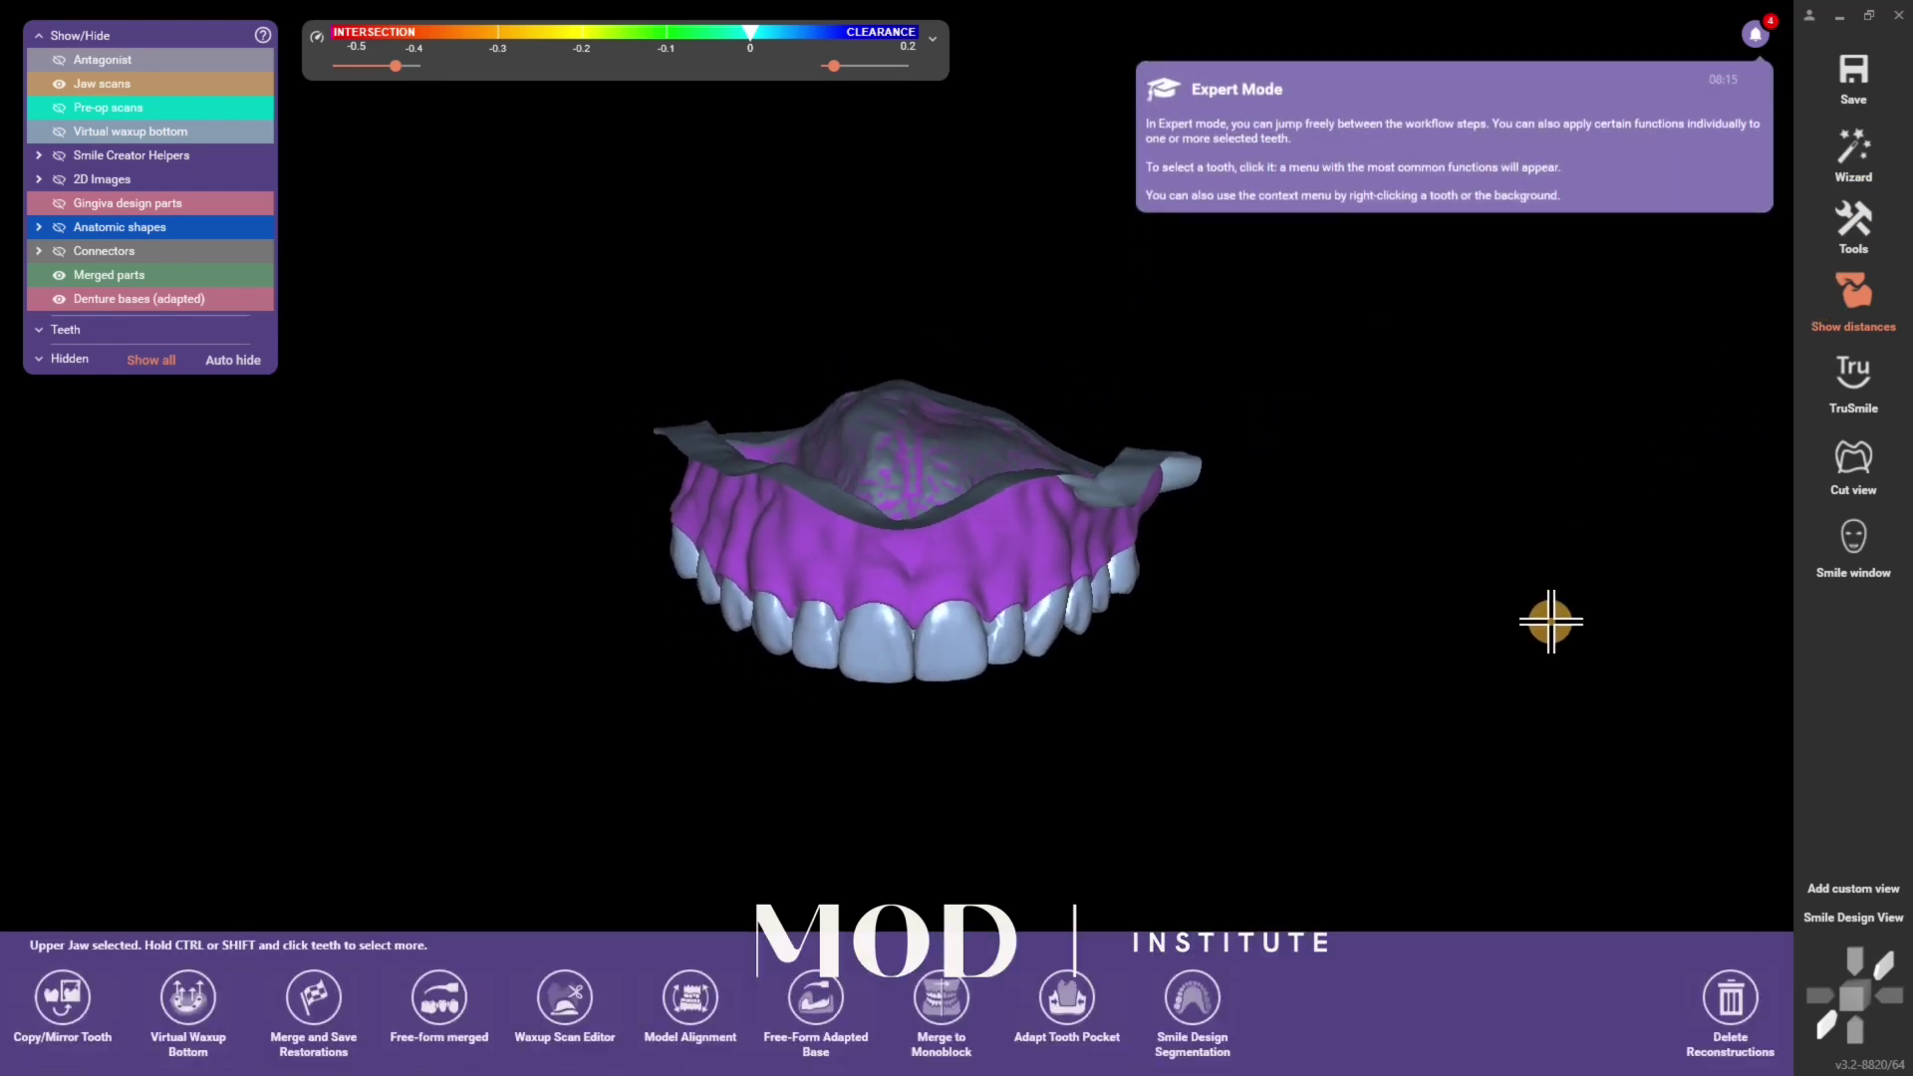
click(1729, 1002)
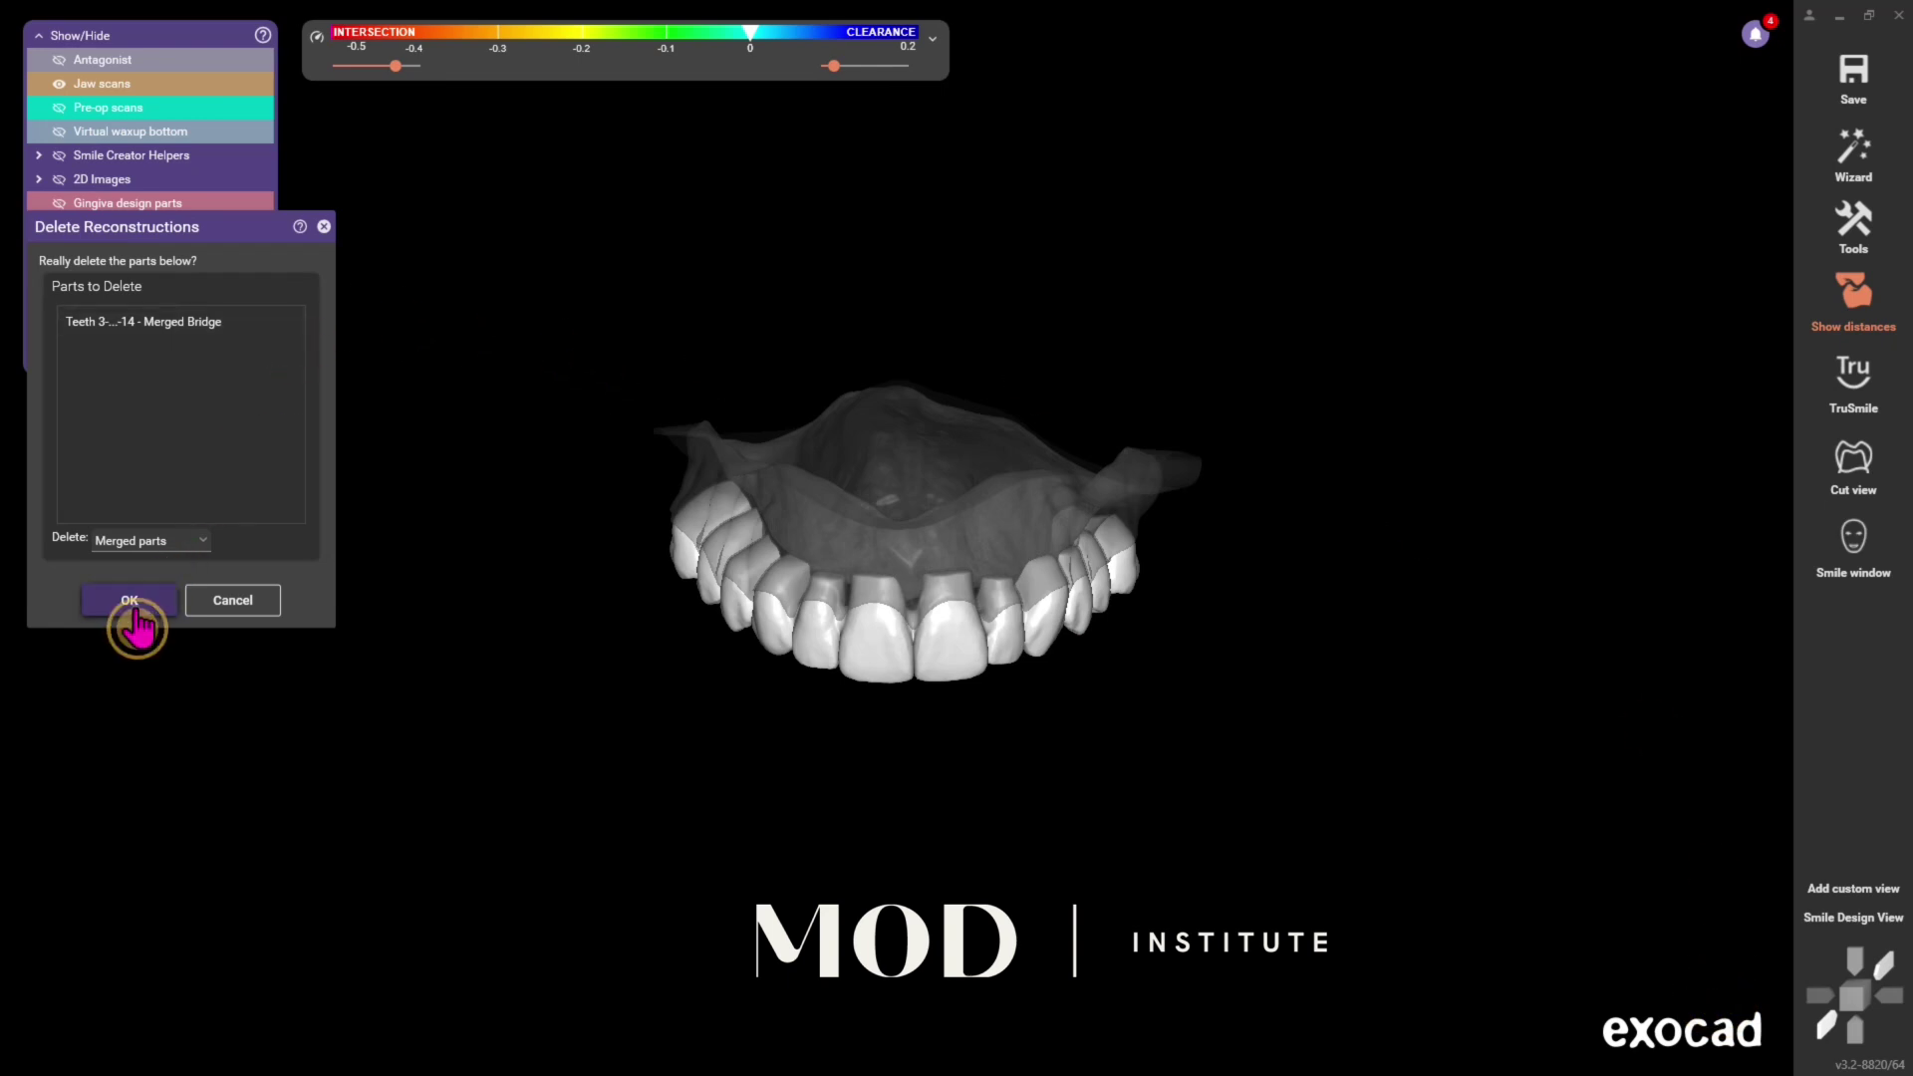
click(132, 610)
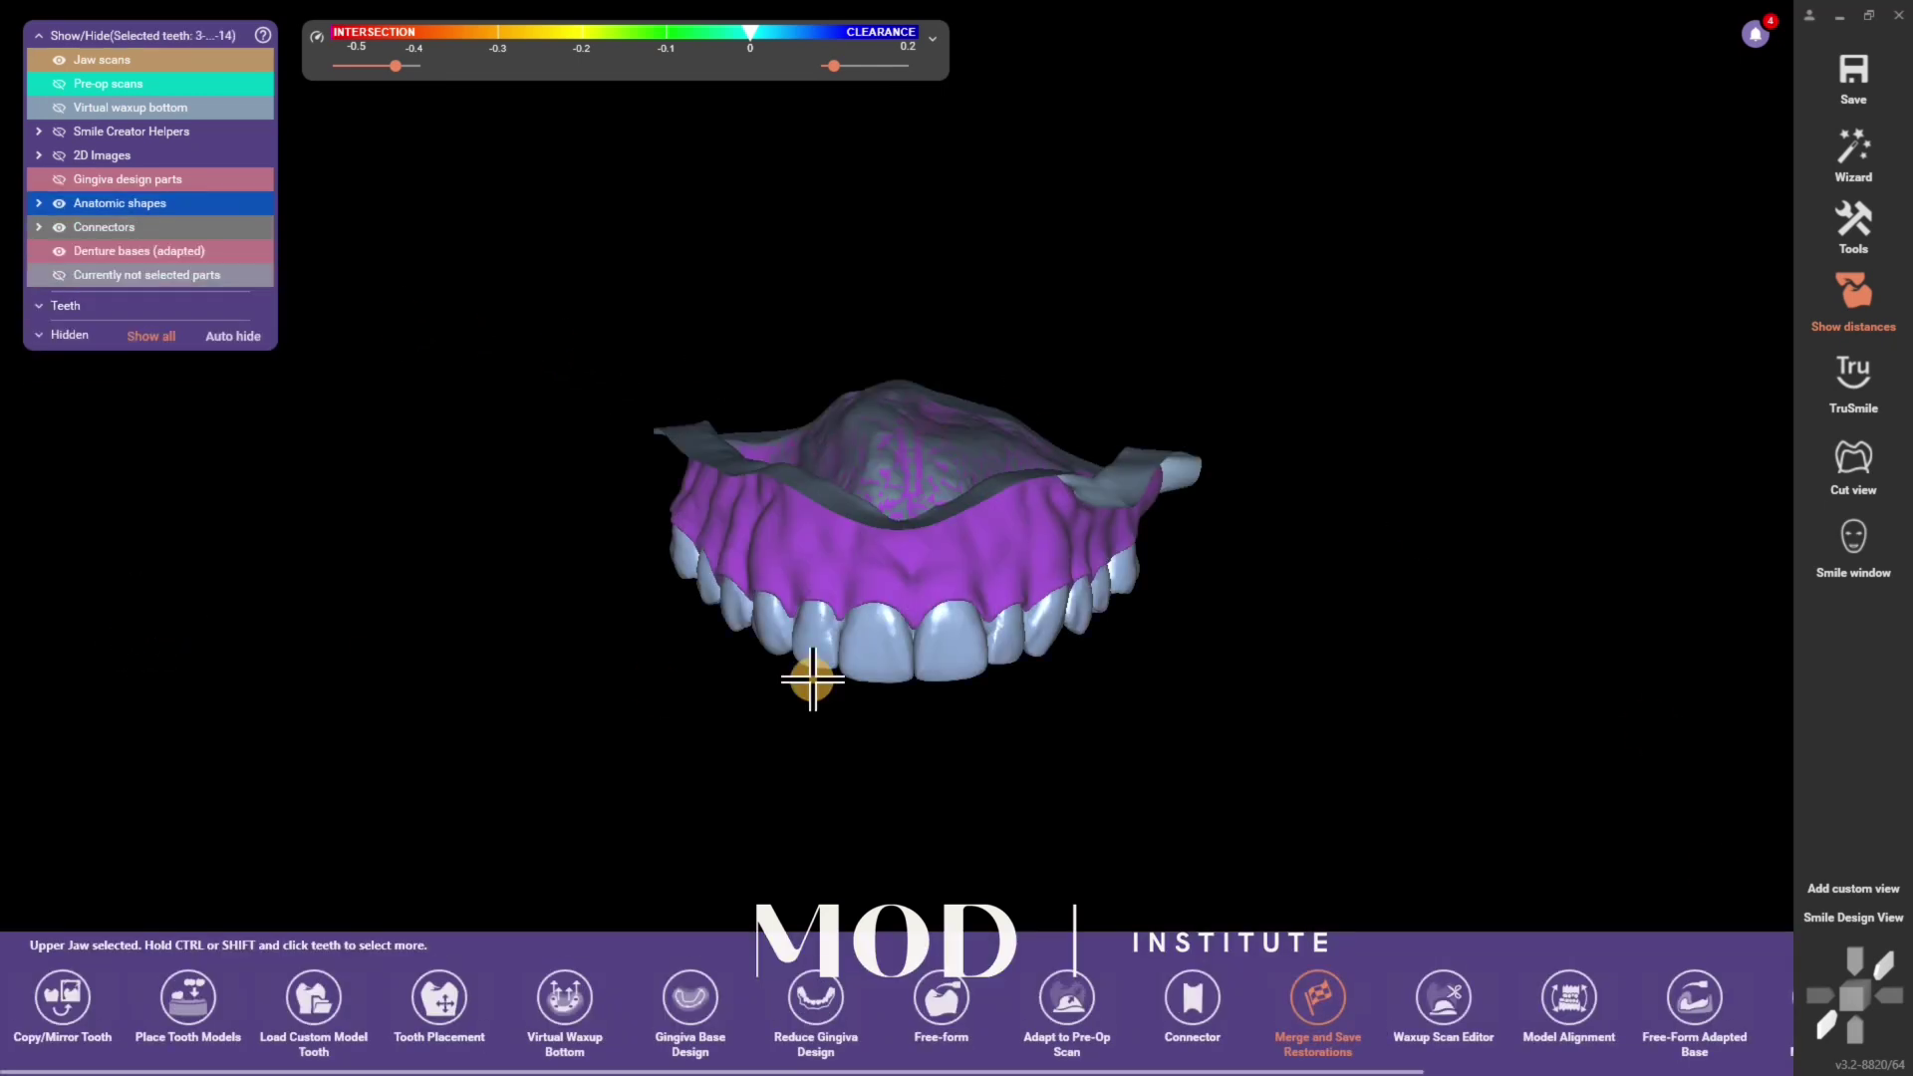
scroll(1405, 864, down, 2)
scroll(1594, 1001, right, 3)
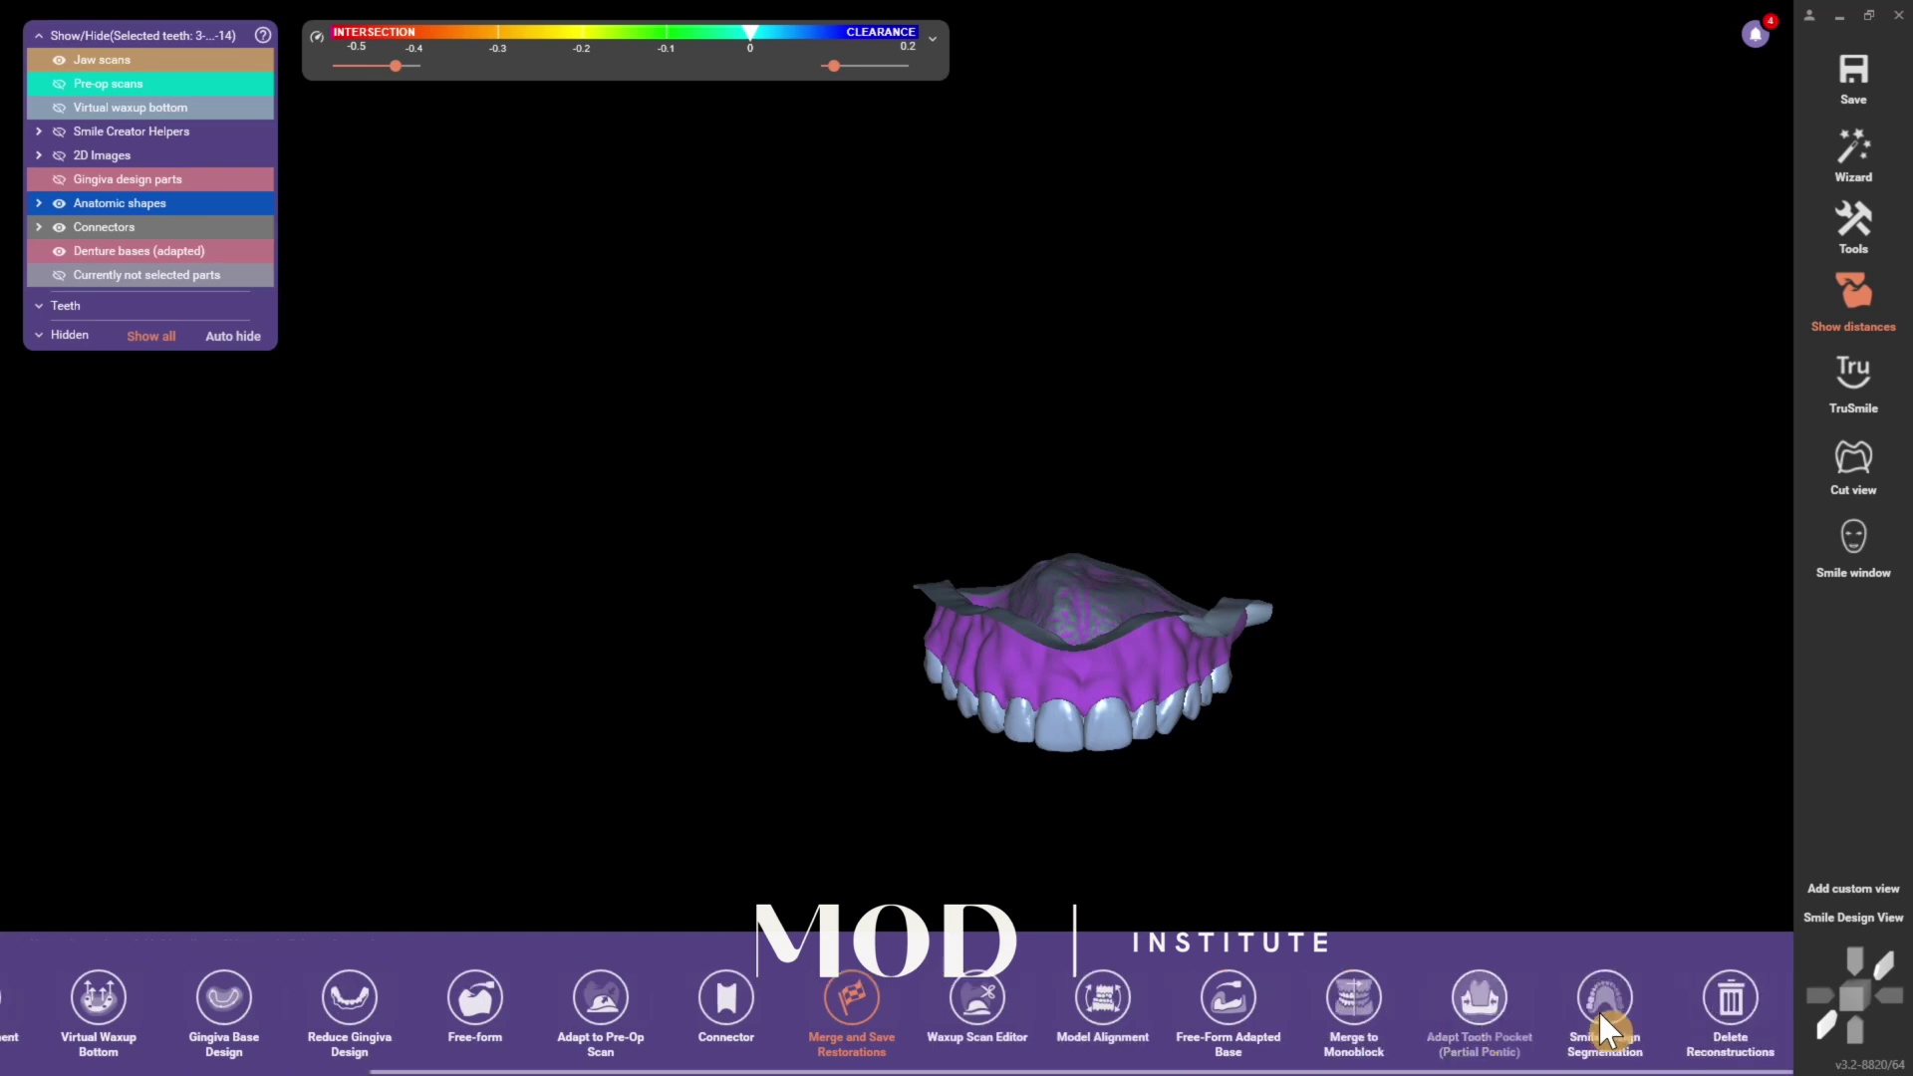
Delete the Denture bases (adapted) and Virtual waxup bottom reconstructions
click(1731, 1002)
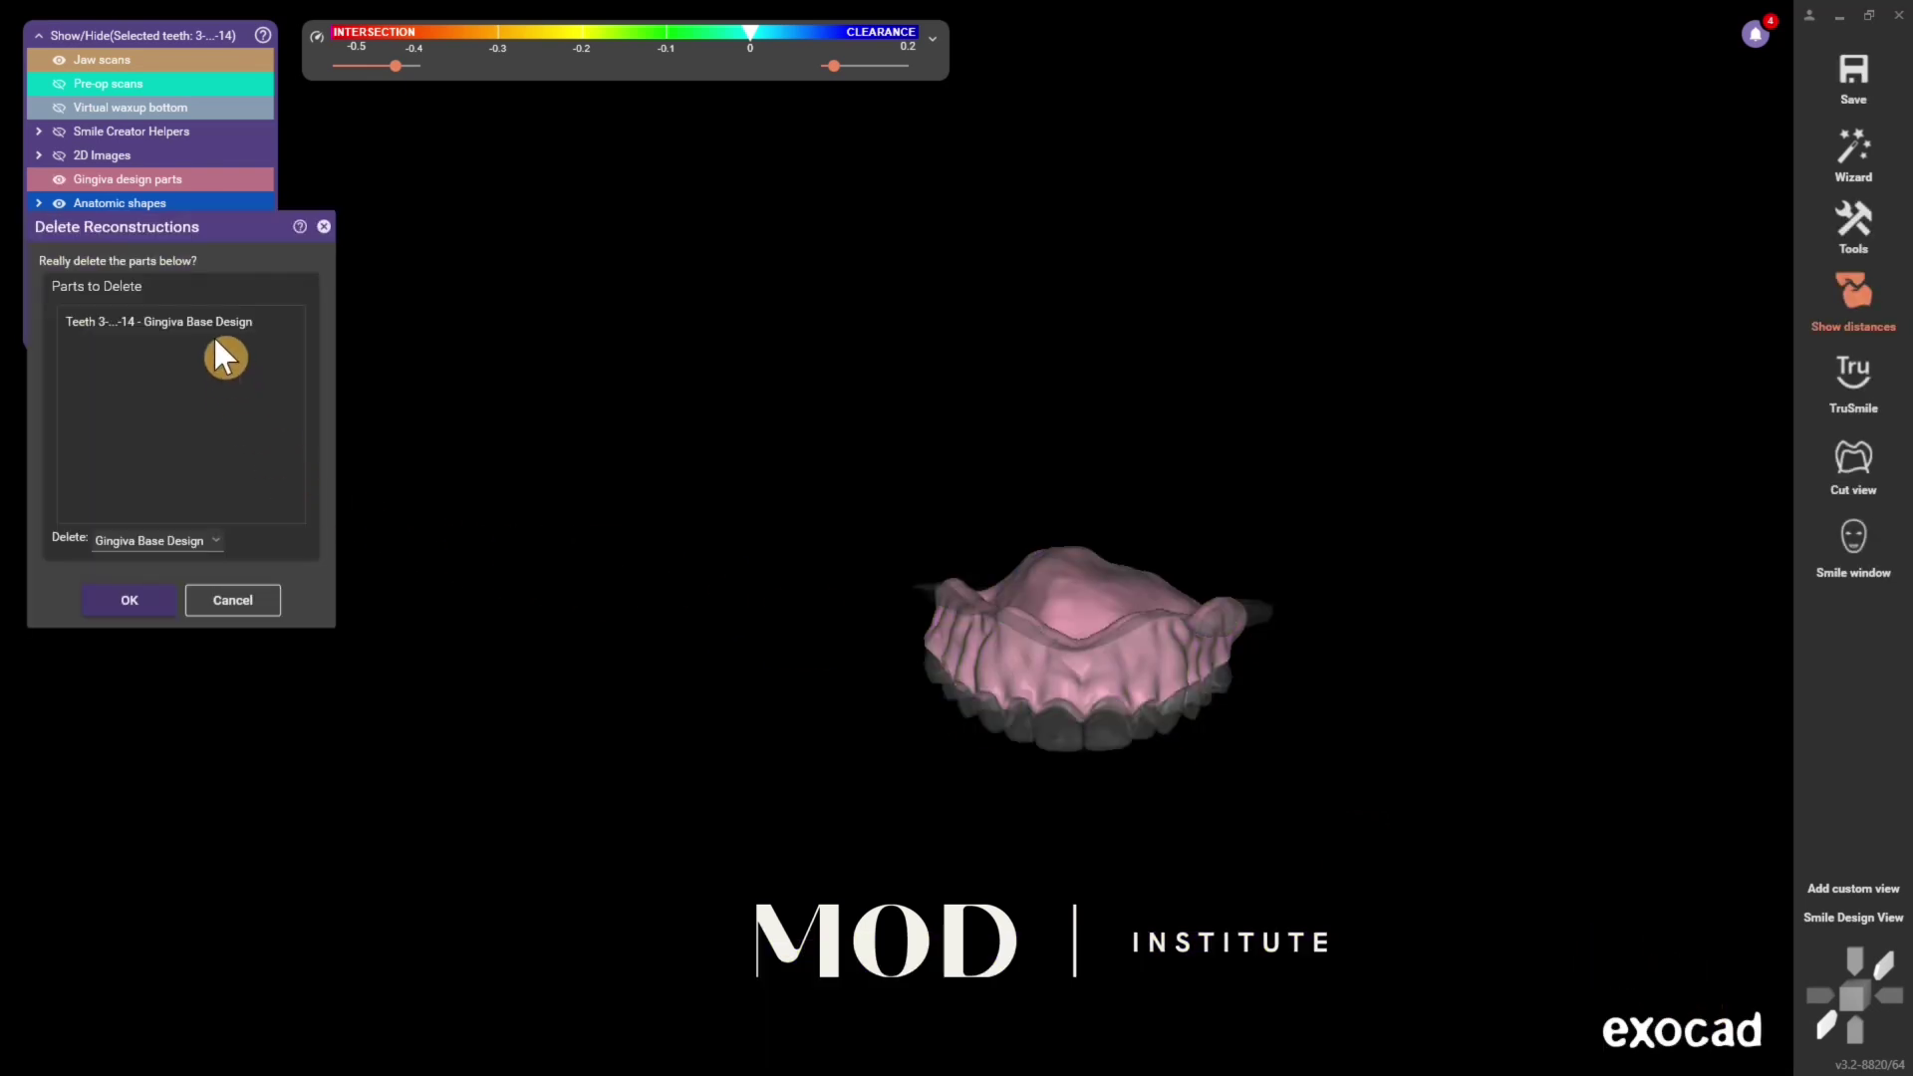
click(171, 544)
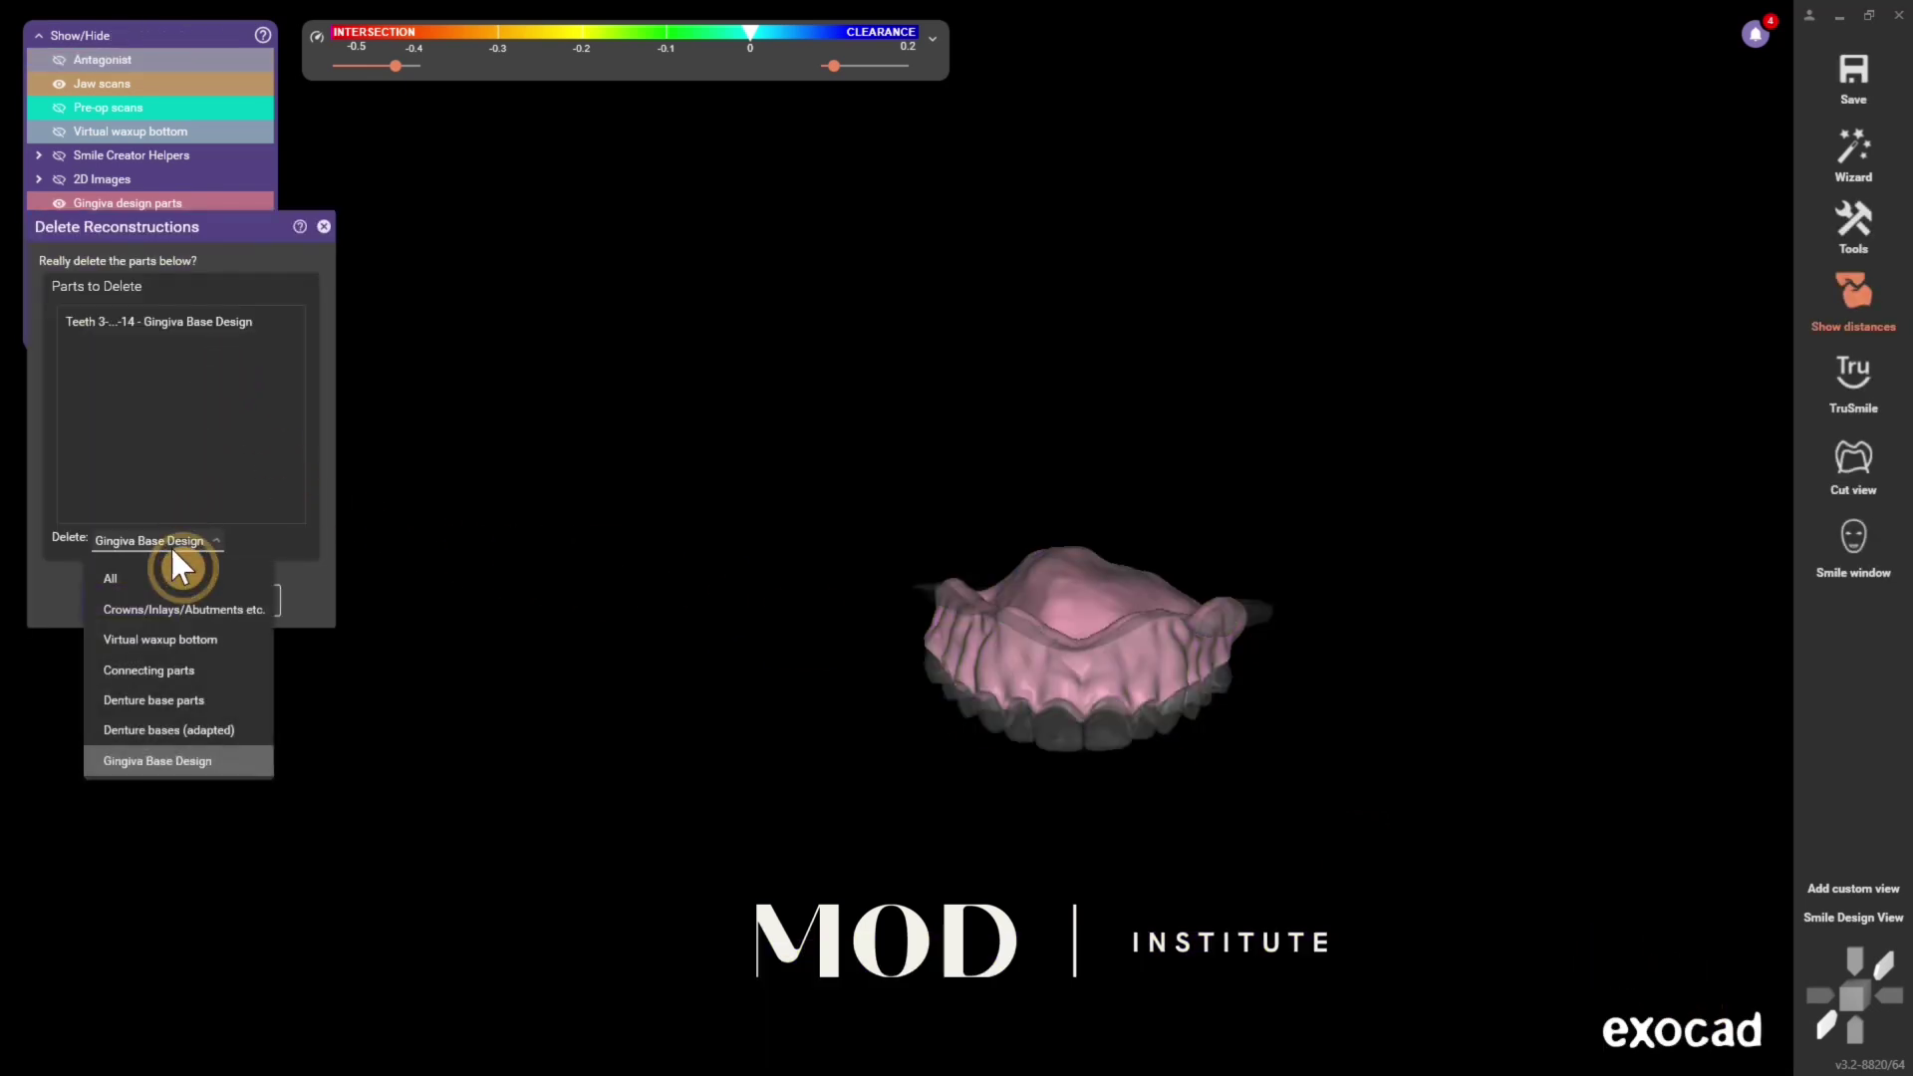
click(169, 728)
click(142, 608)
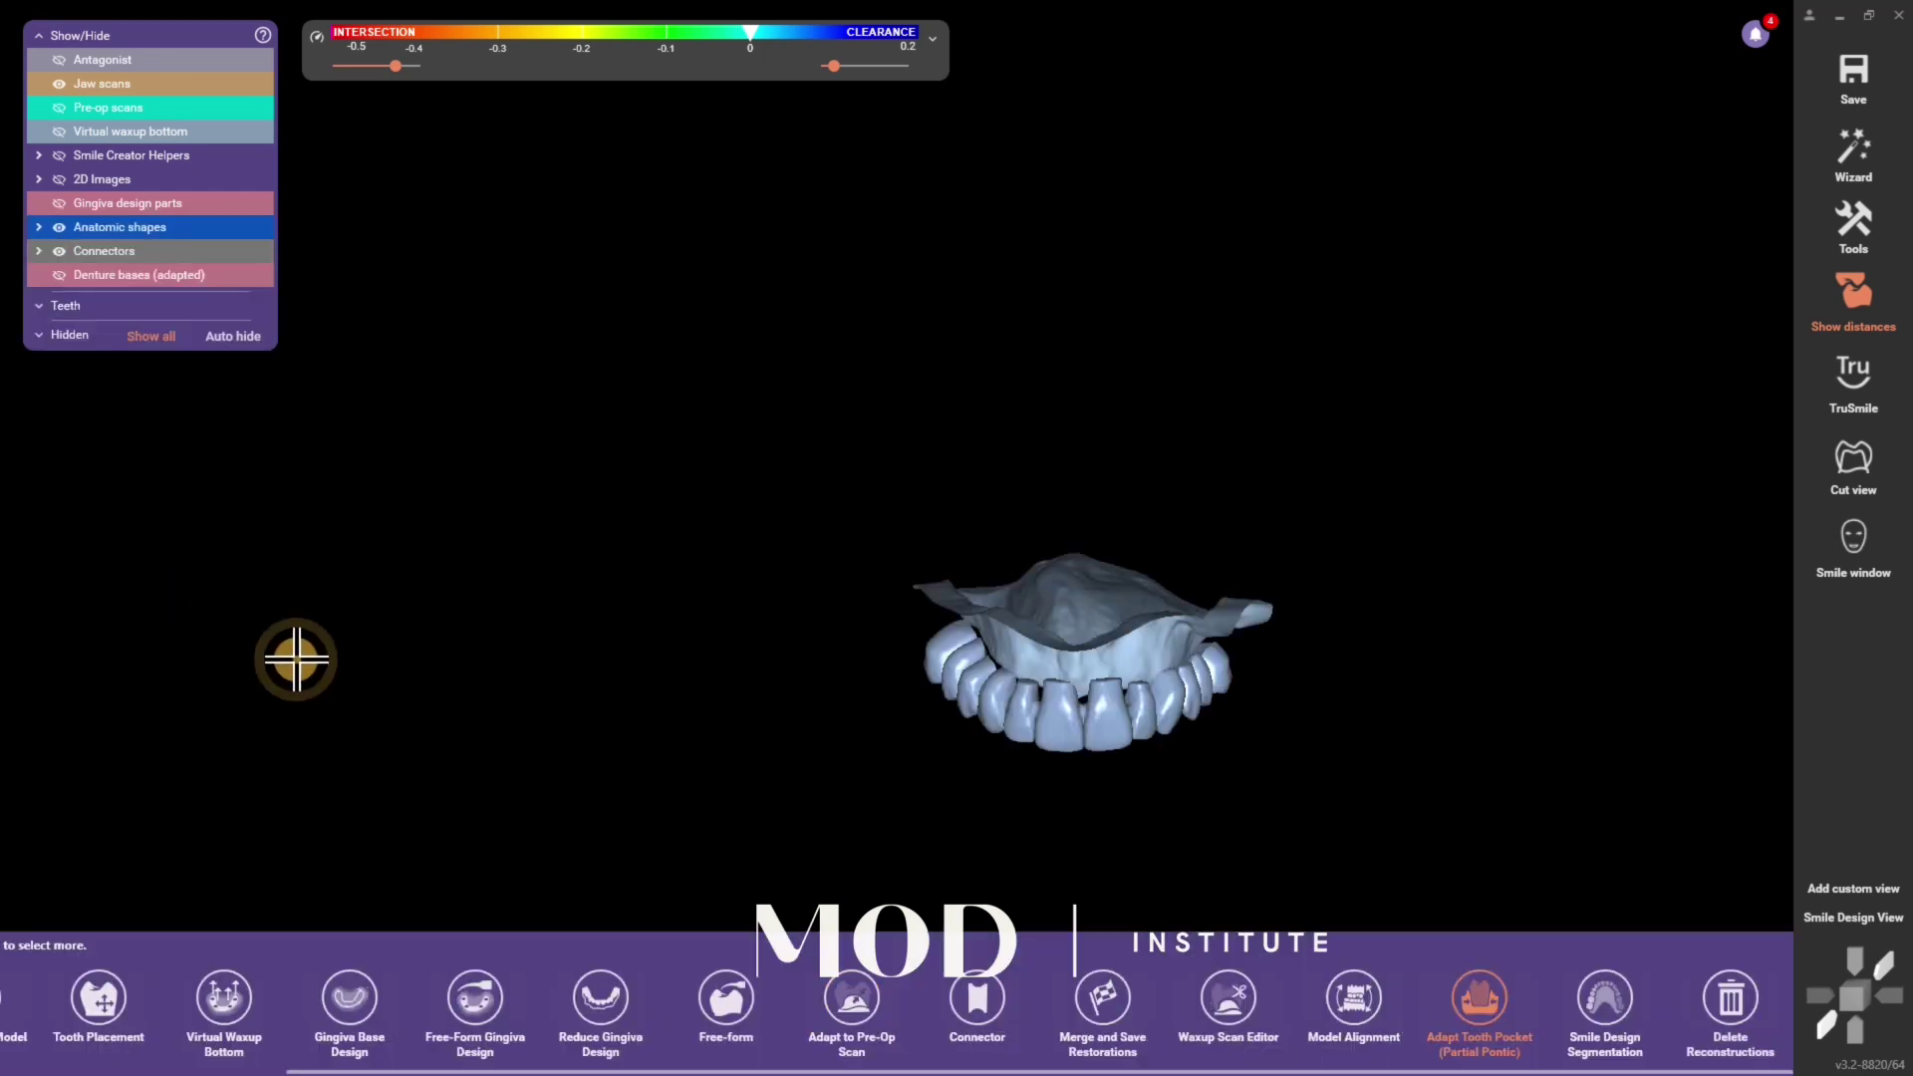
click(1724, 1001)
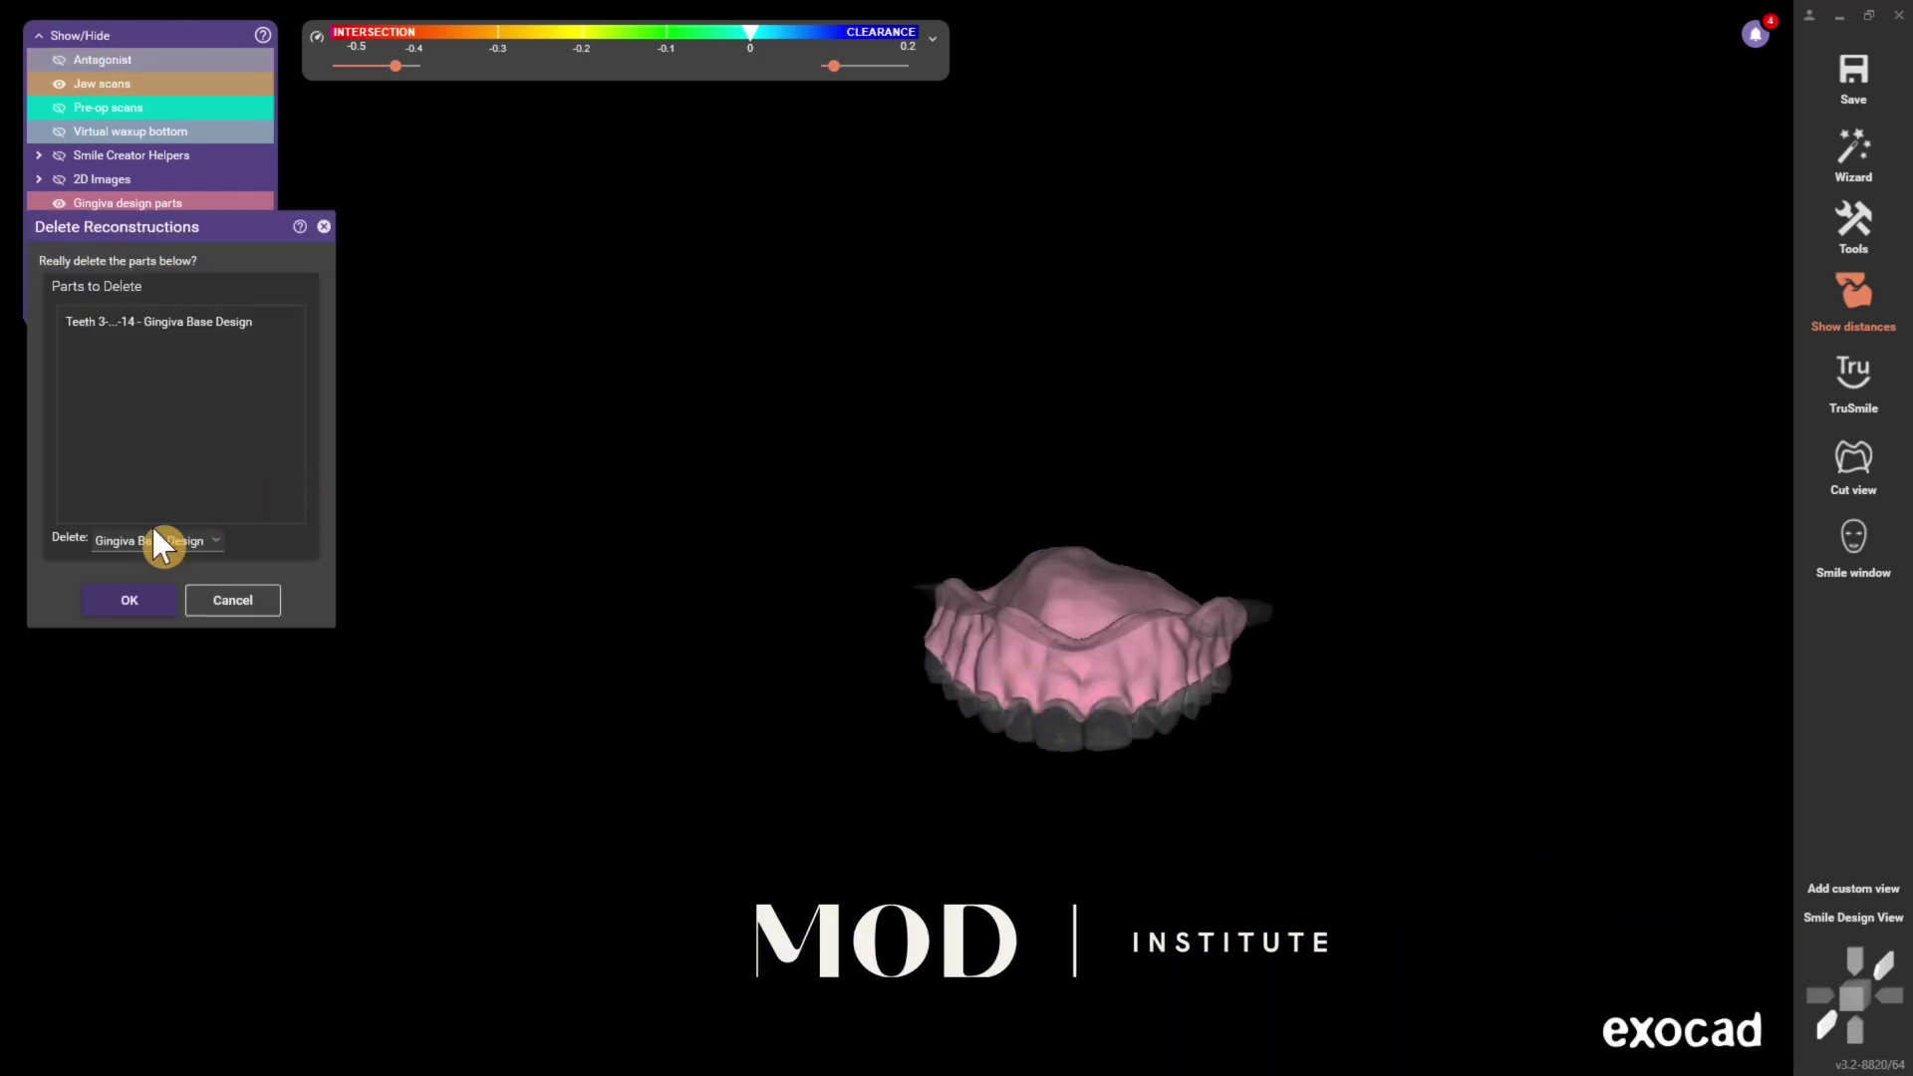
click(155, 540)
click(165, 638)
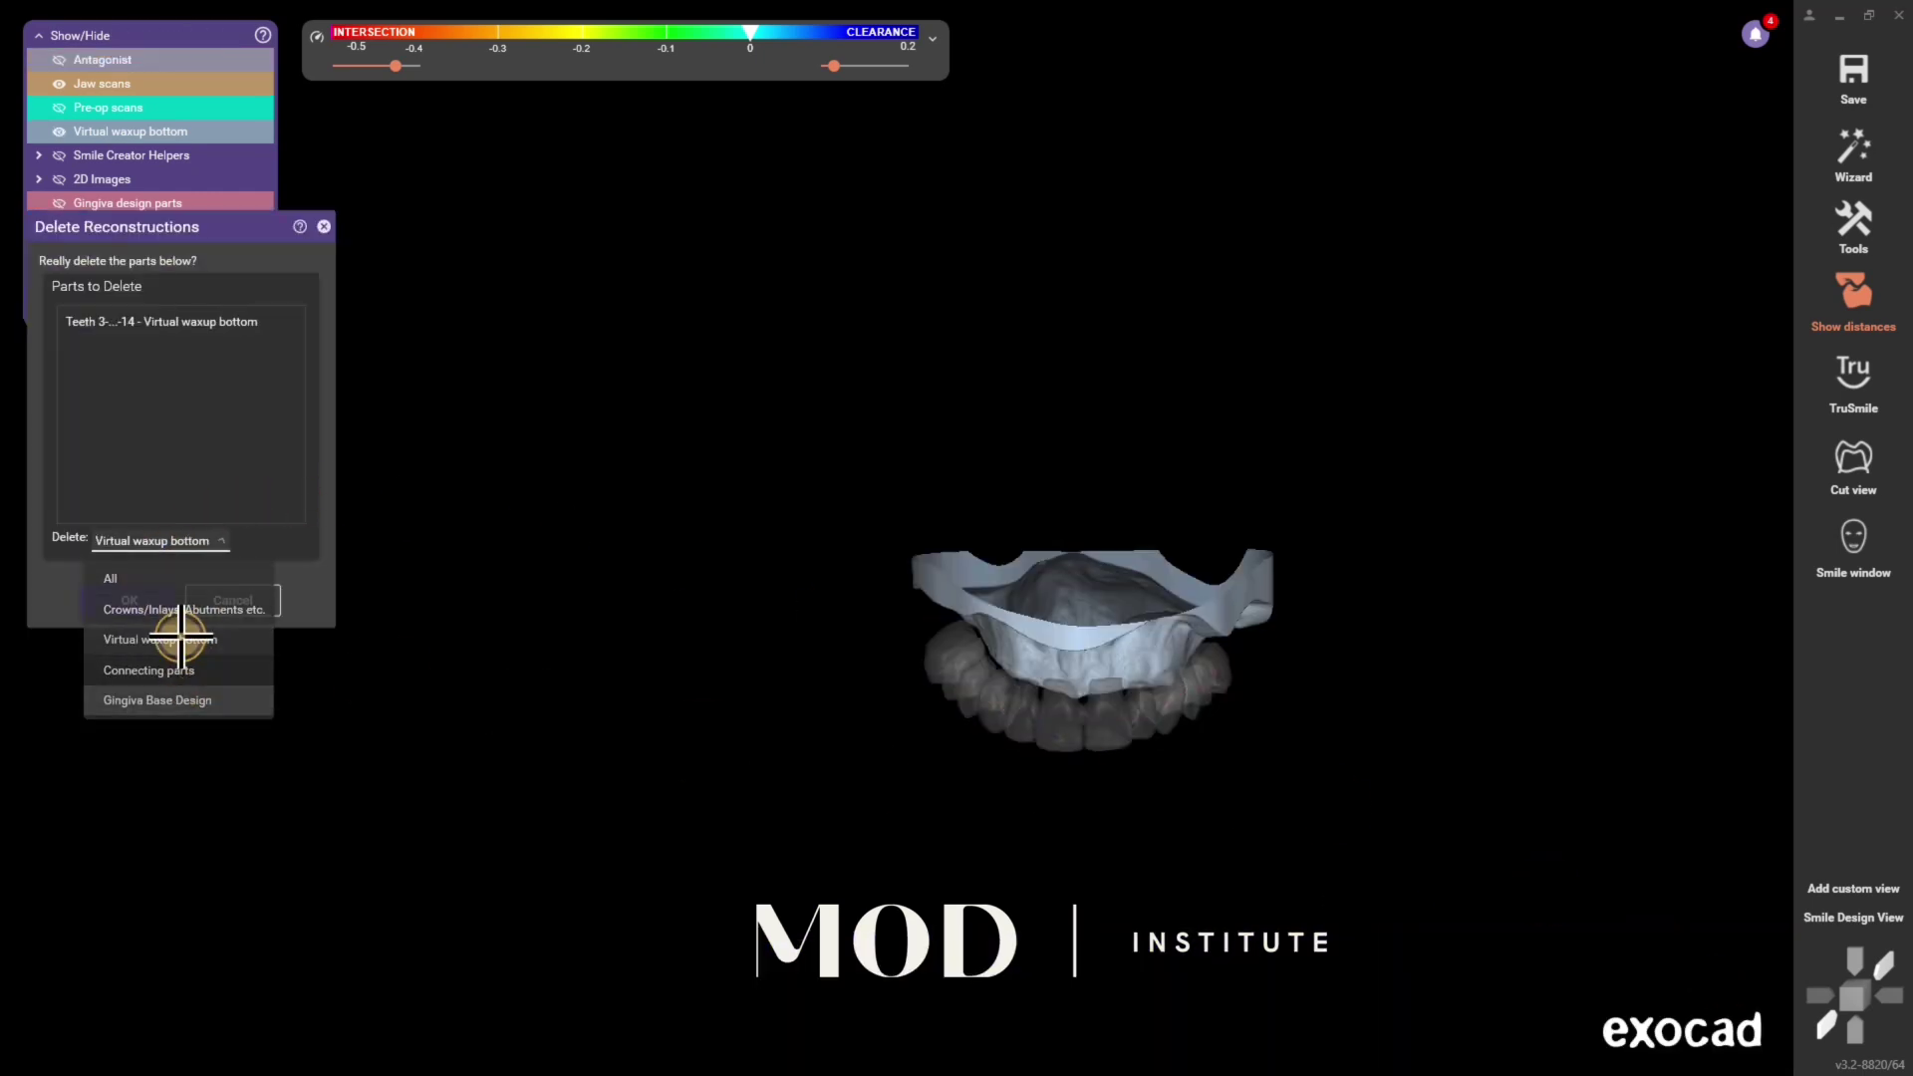
click(140, 609)
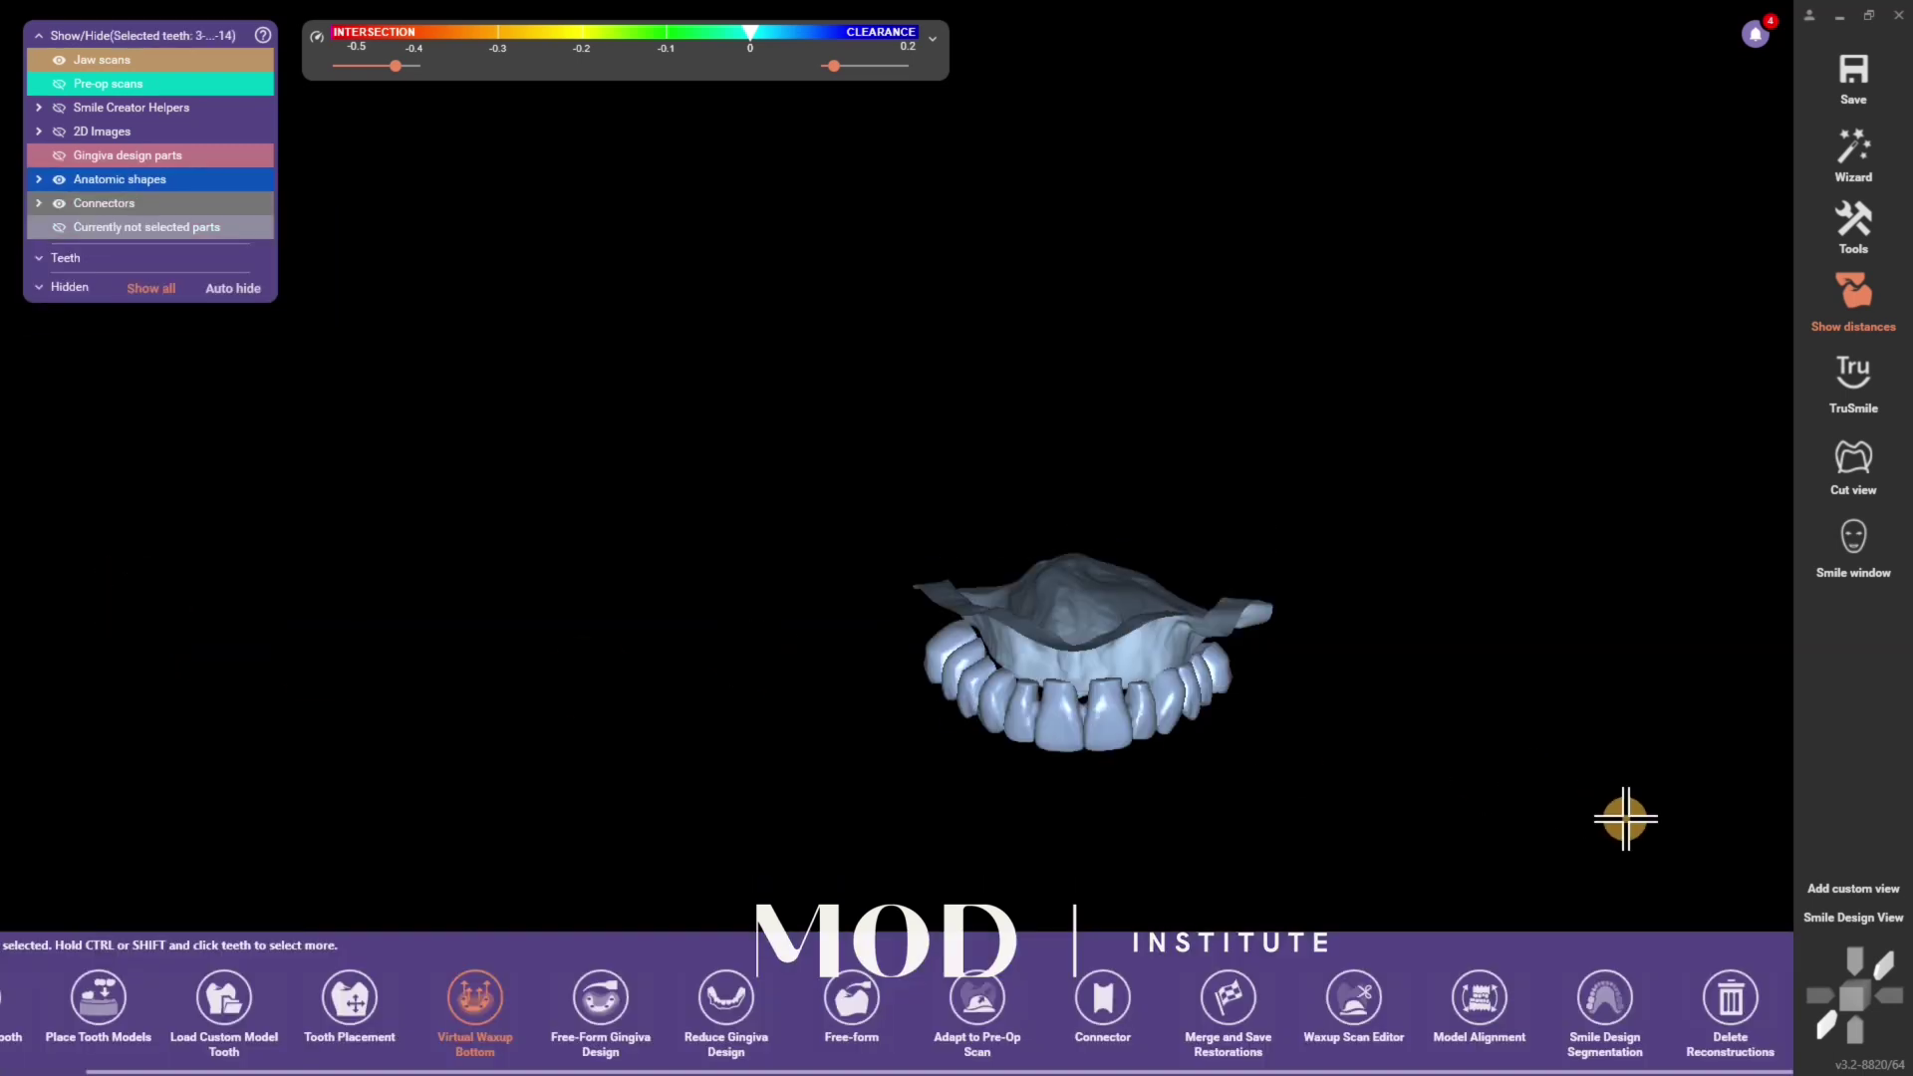
In Add/Remove Mesh, set the mesh type to Extra jaw scan
click(1856, 242)
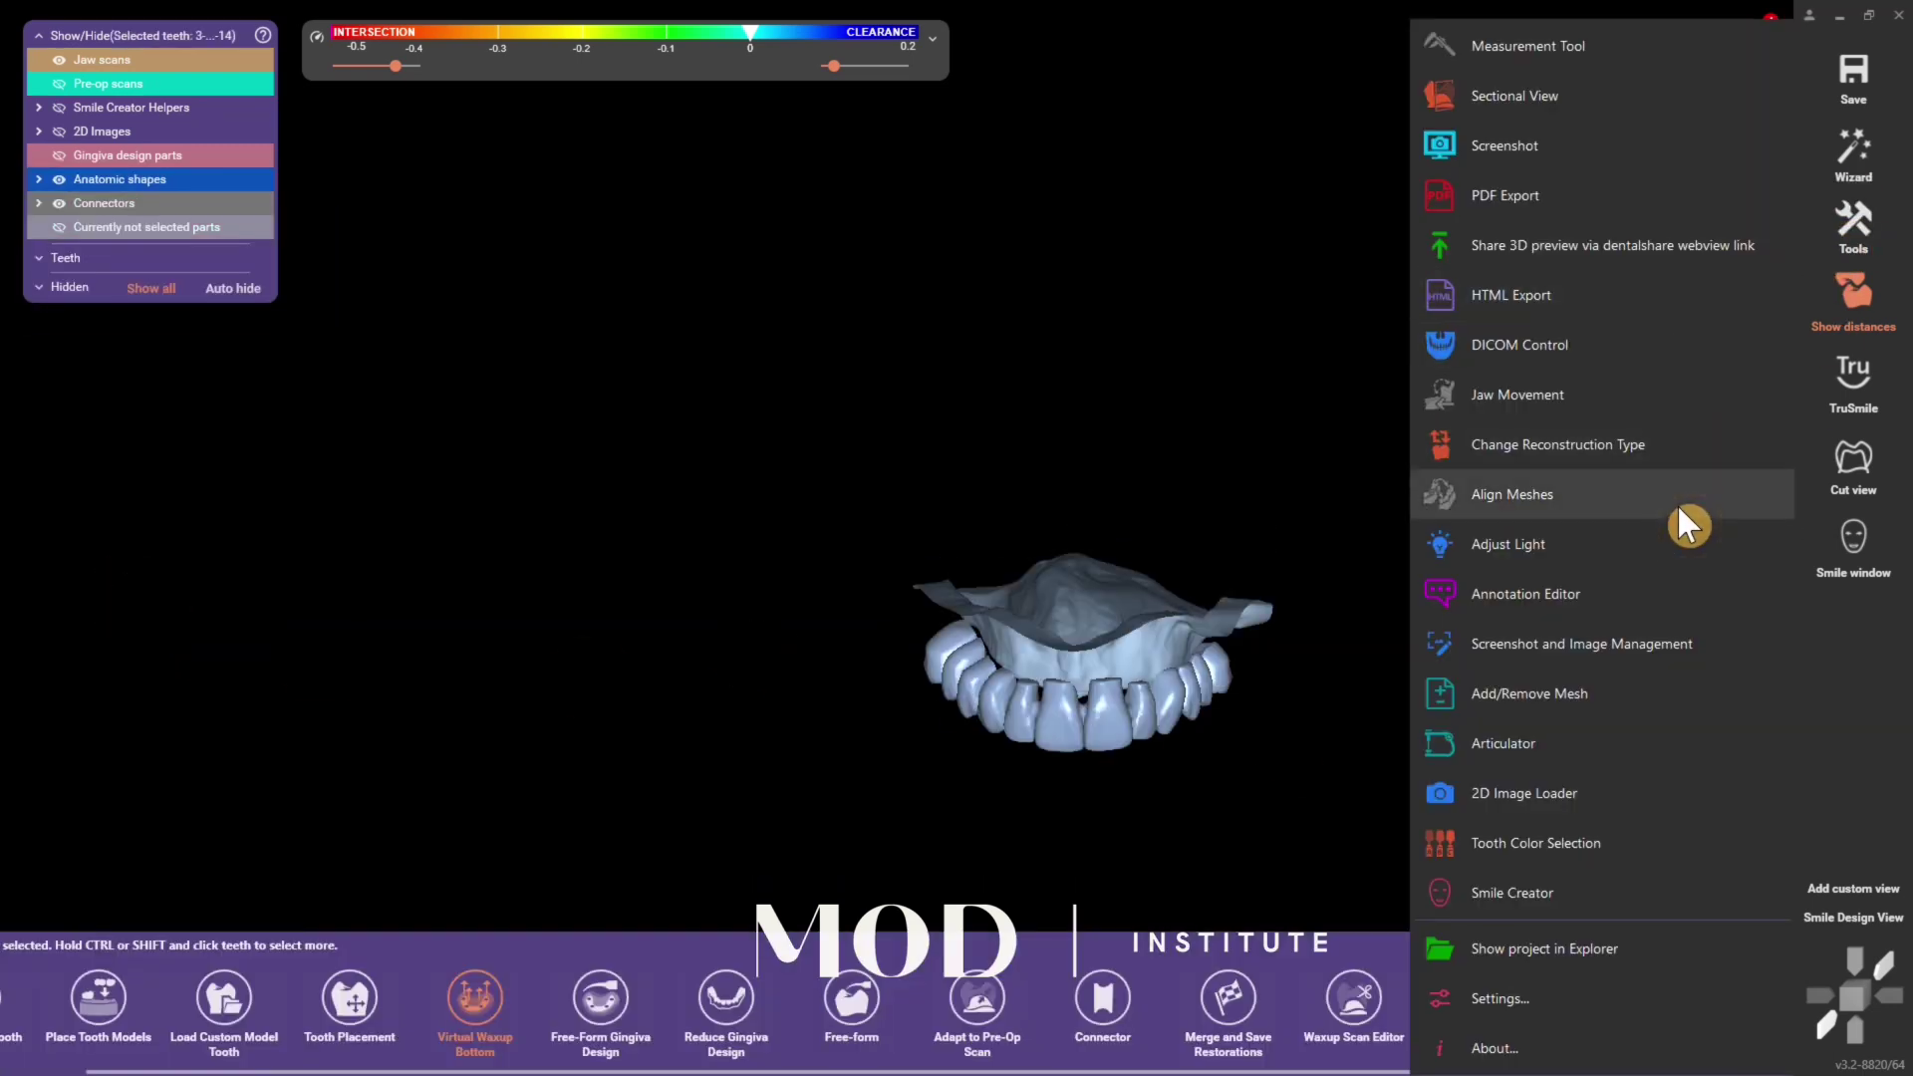
click(1635, 696)
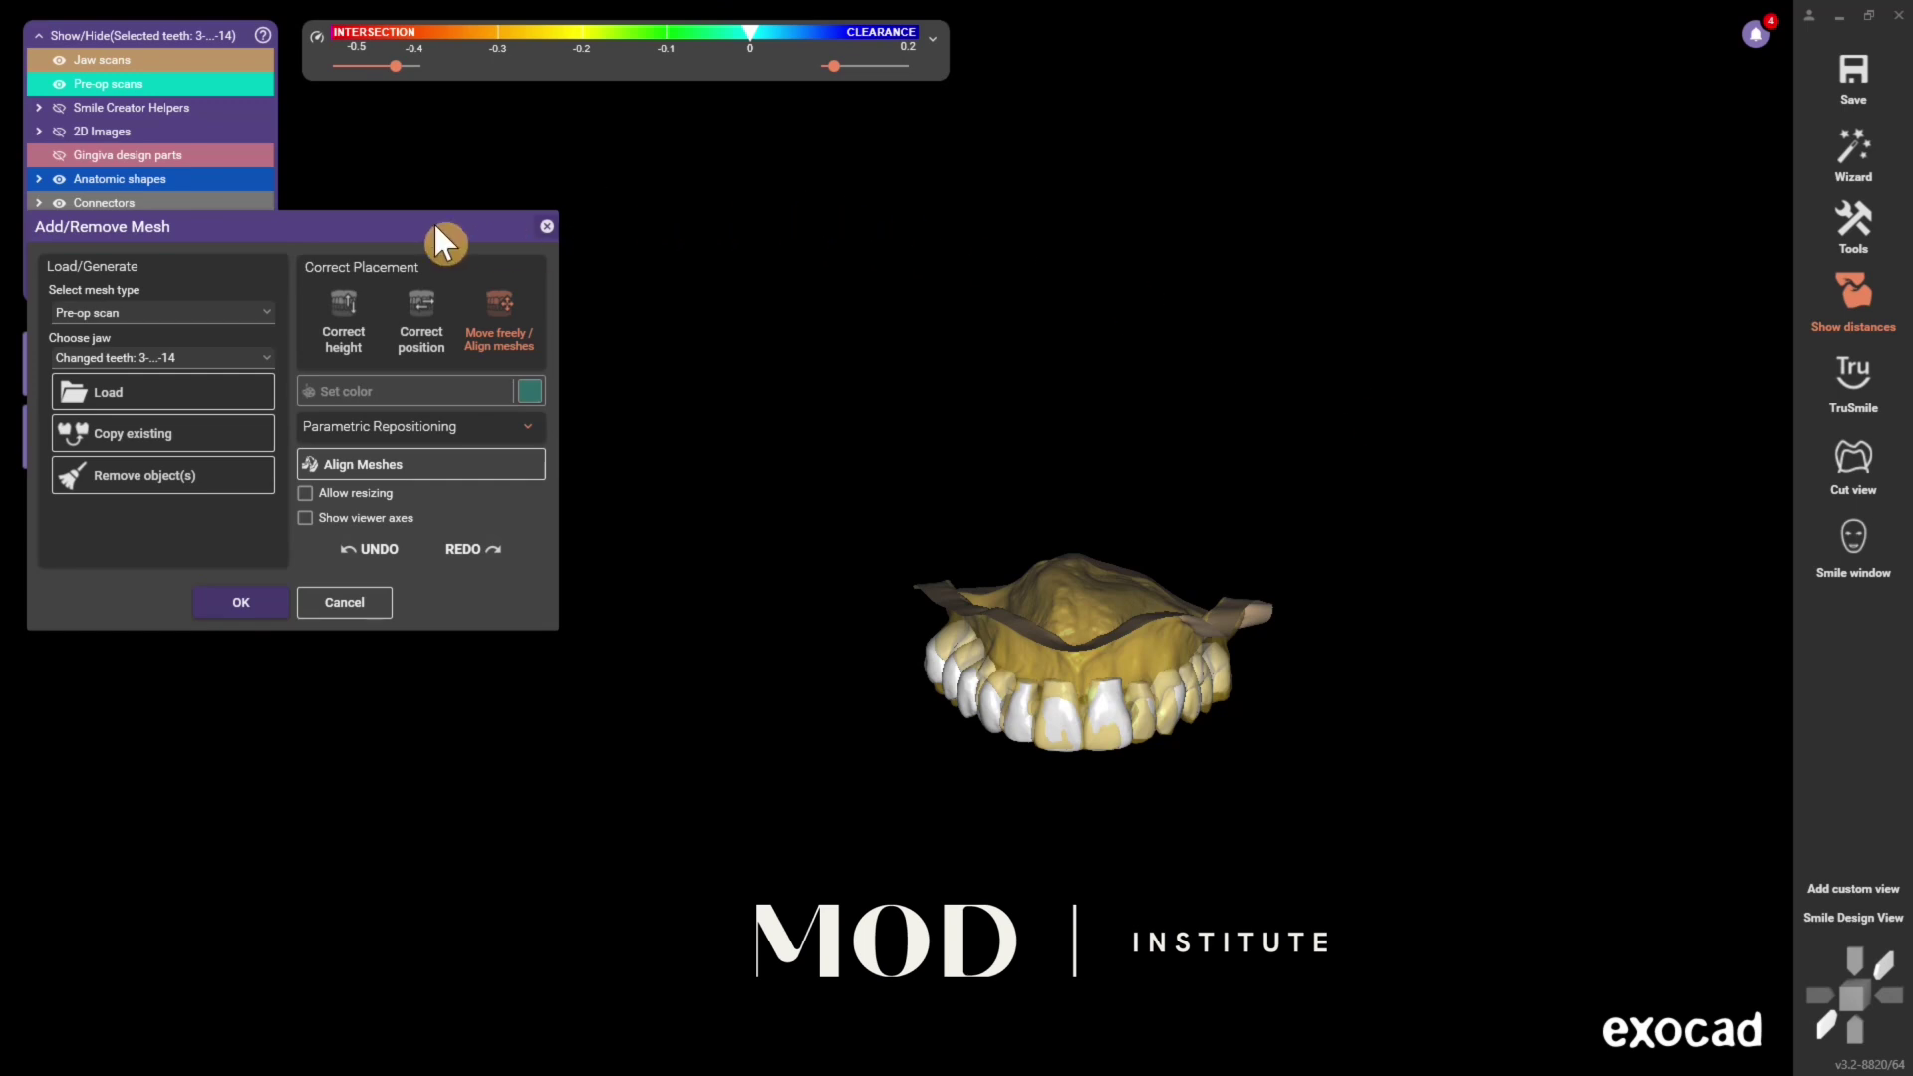
click(116, 313)
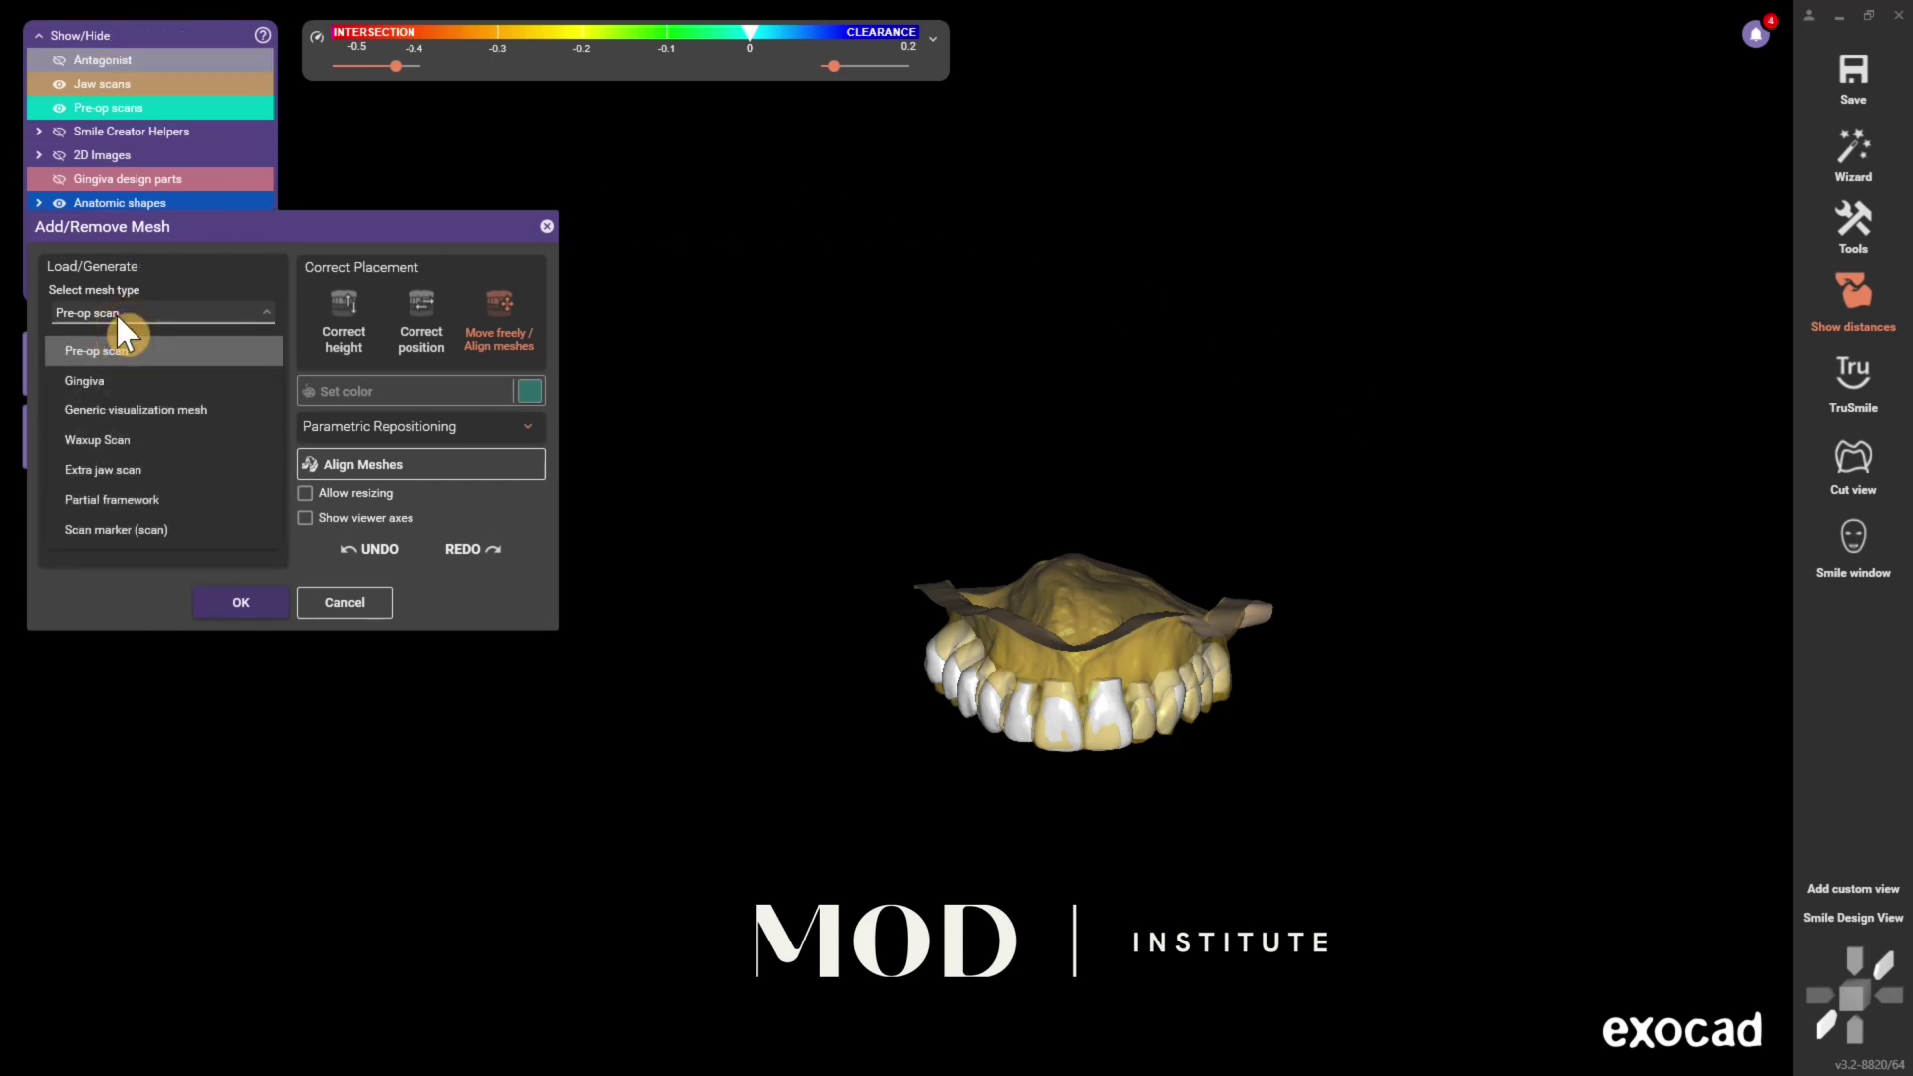
click(123, 469)
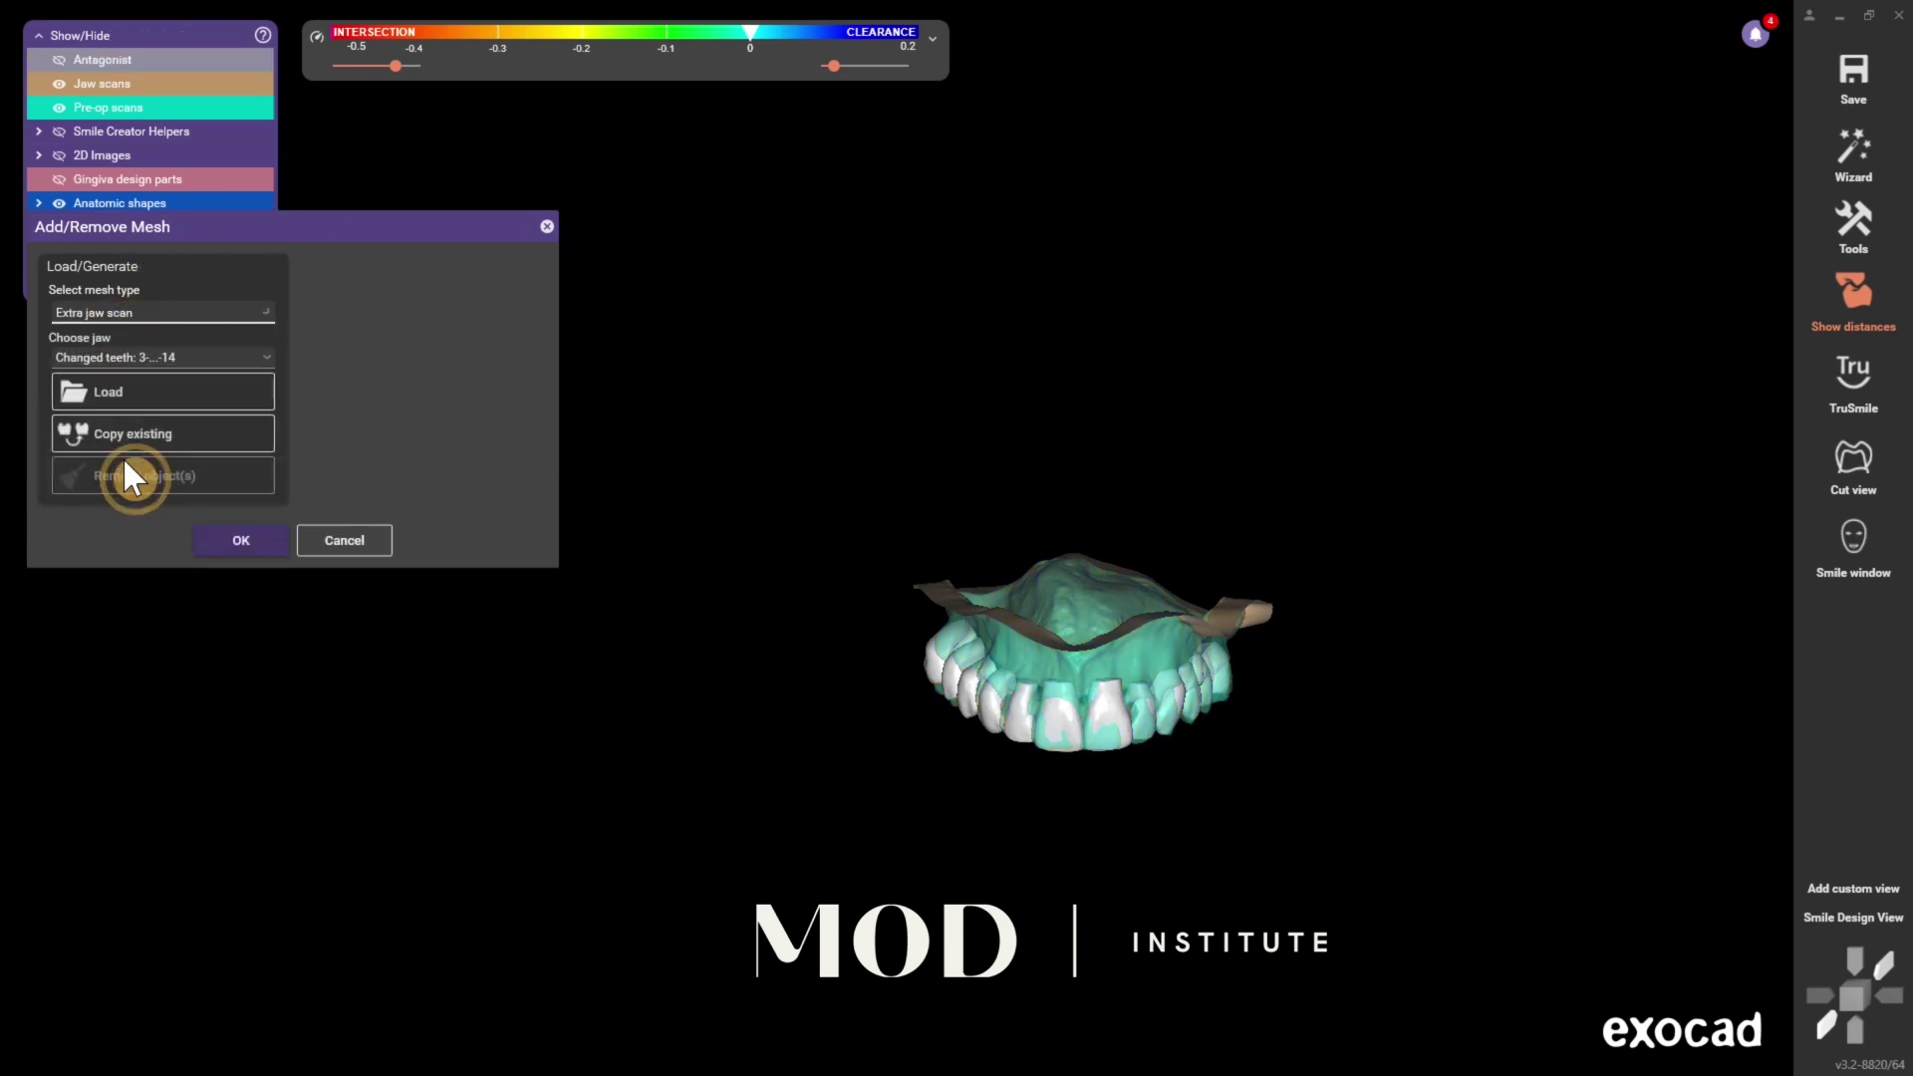
Load Upper Jaw.ply from Desktop\Printed Removable Cases\case 2- Copy Denture, answer No, and confirm
click(146, 400)
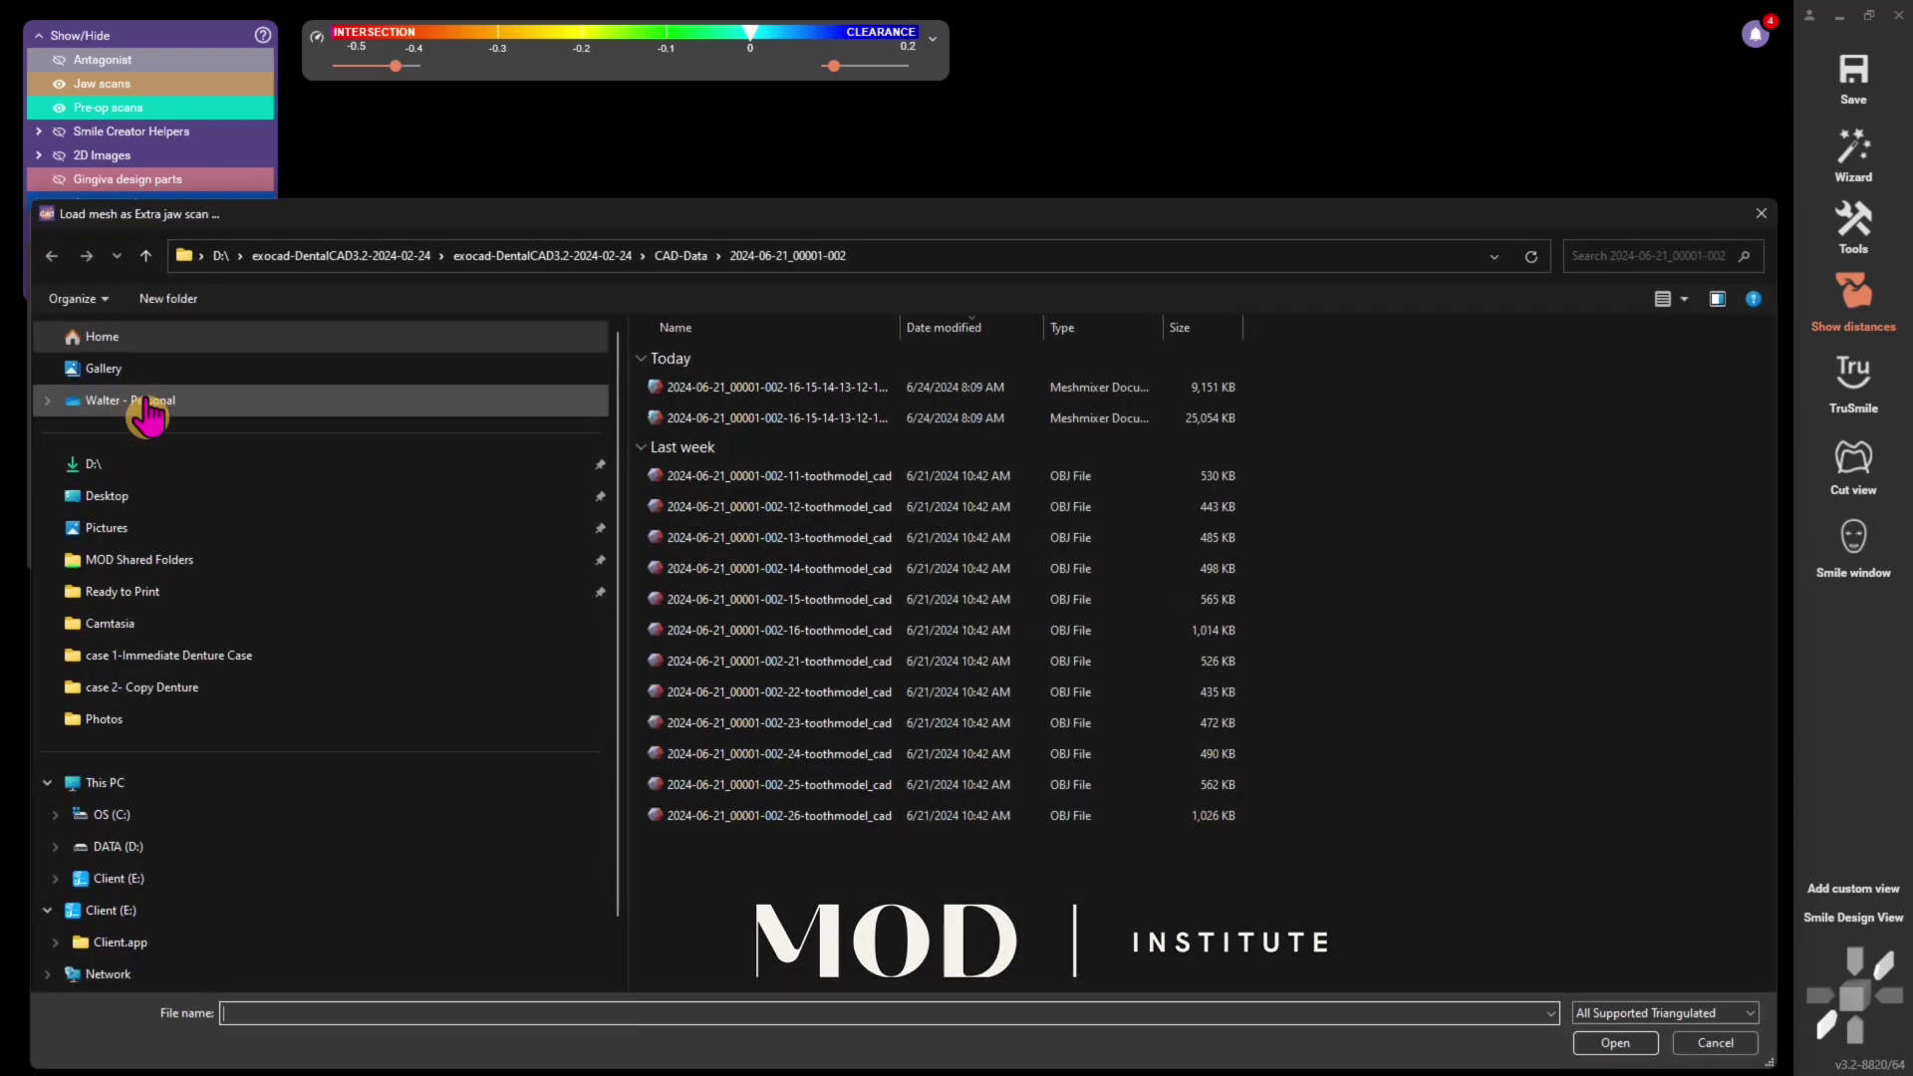
click(148, 456)
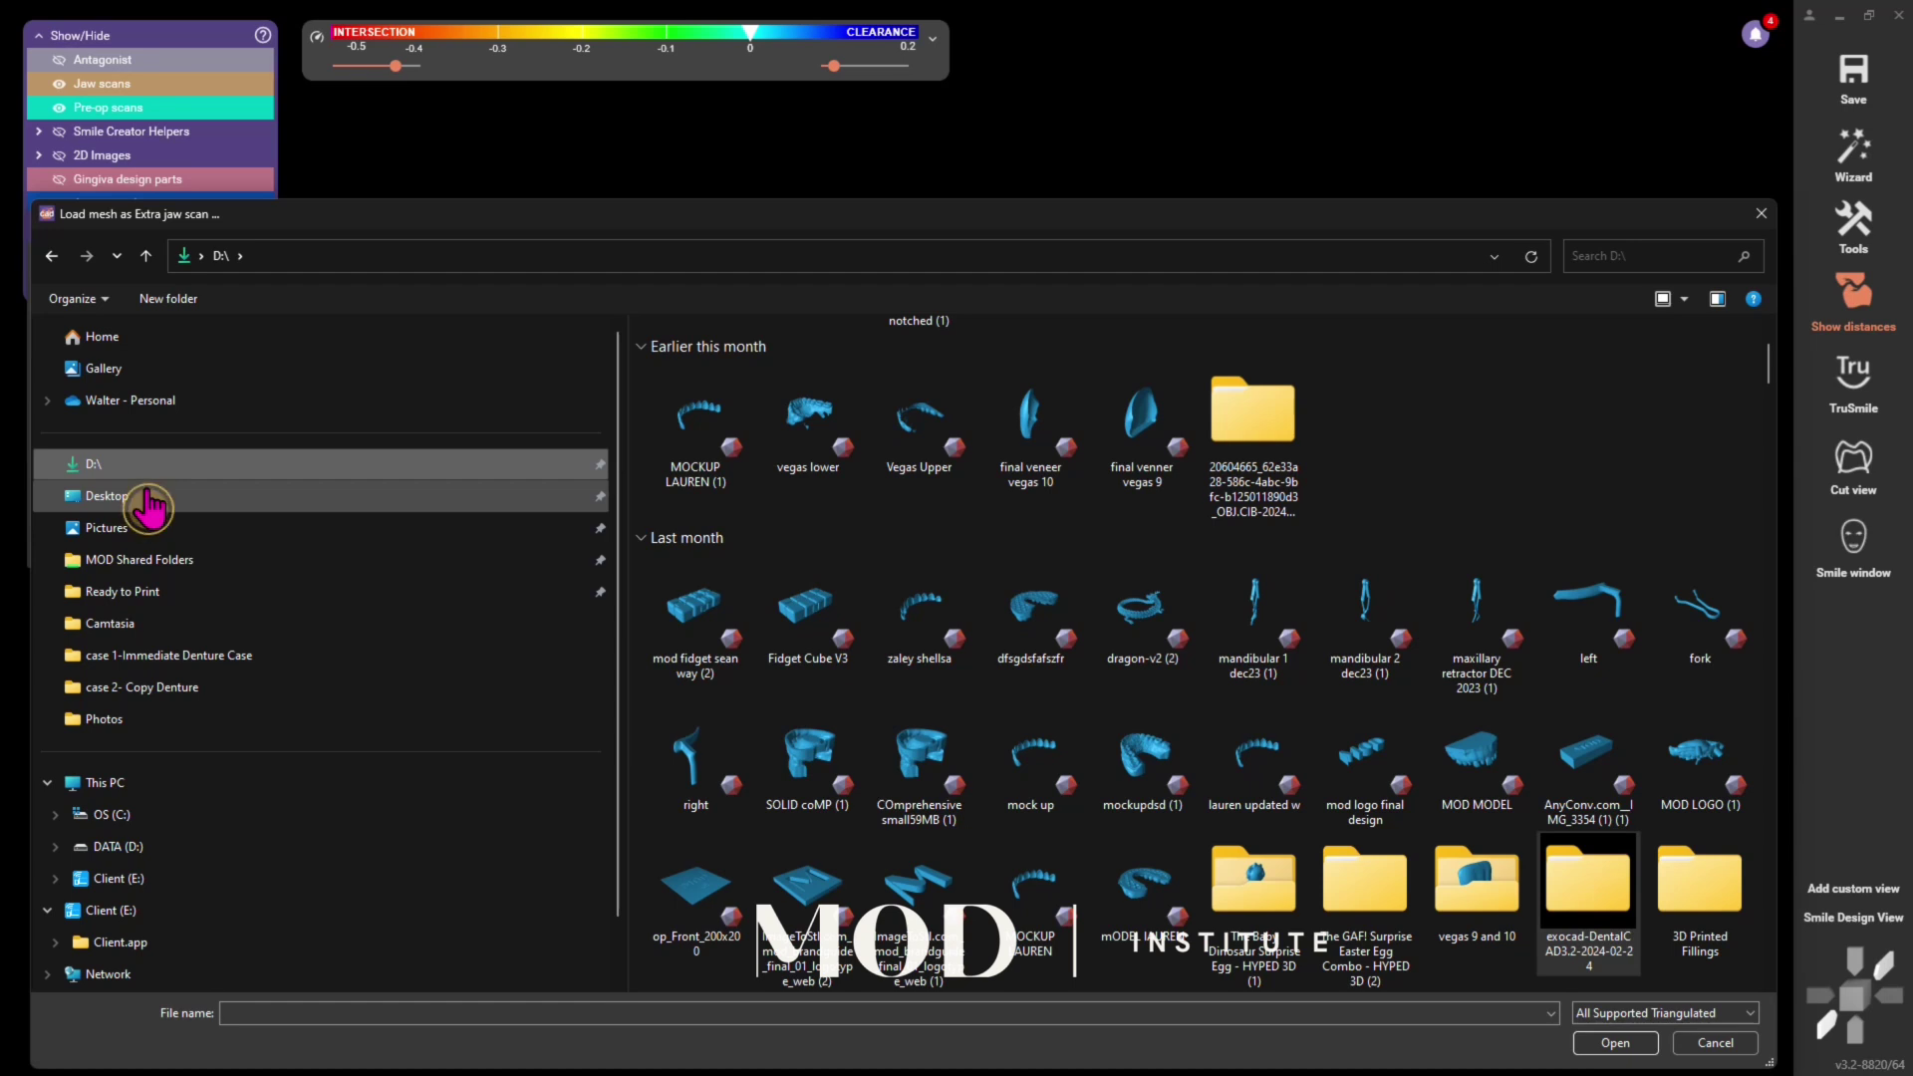
click(148, 504)
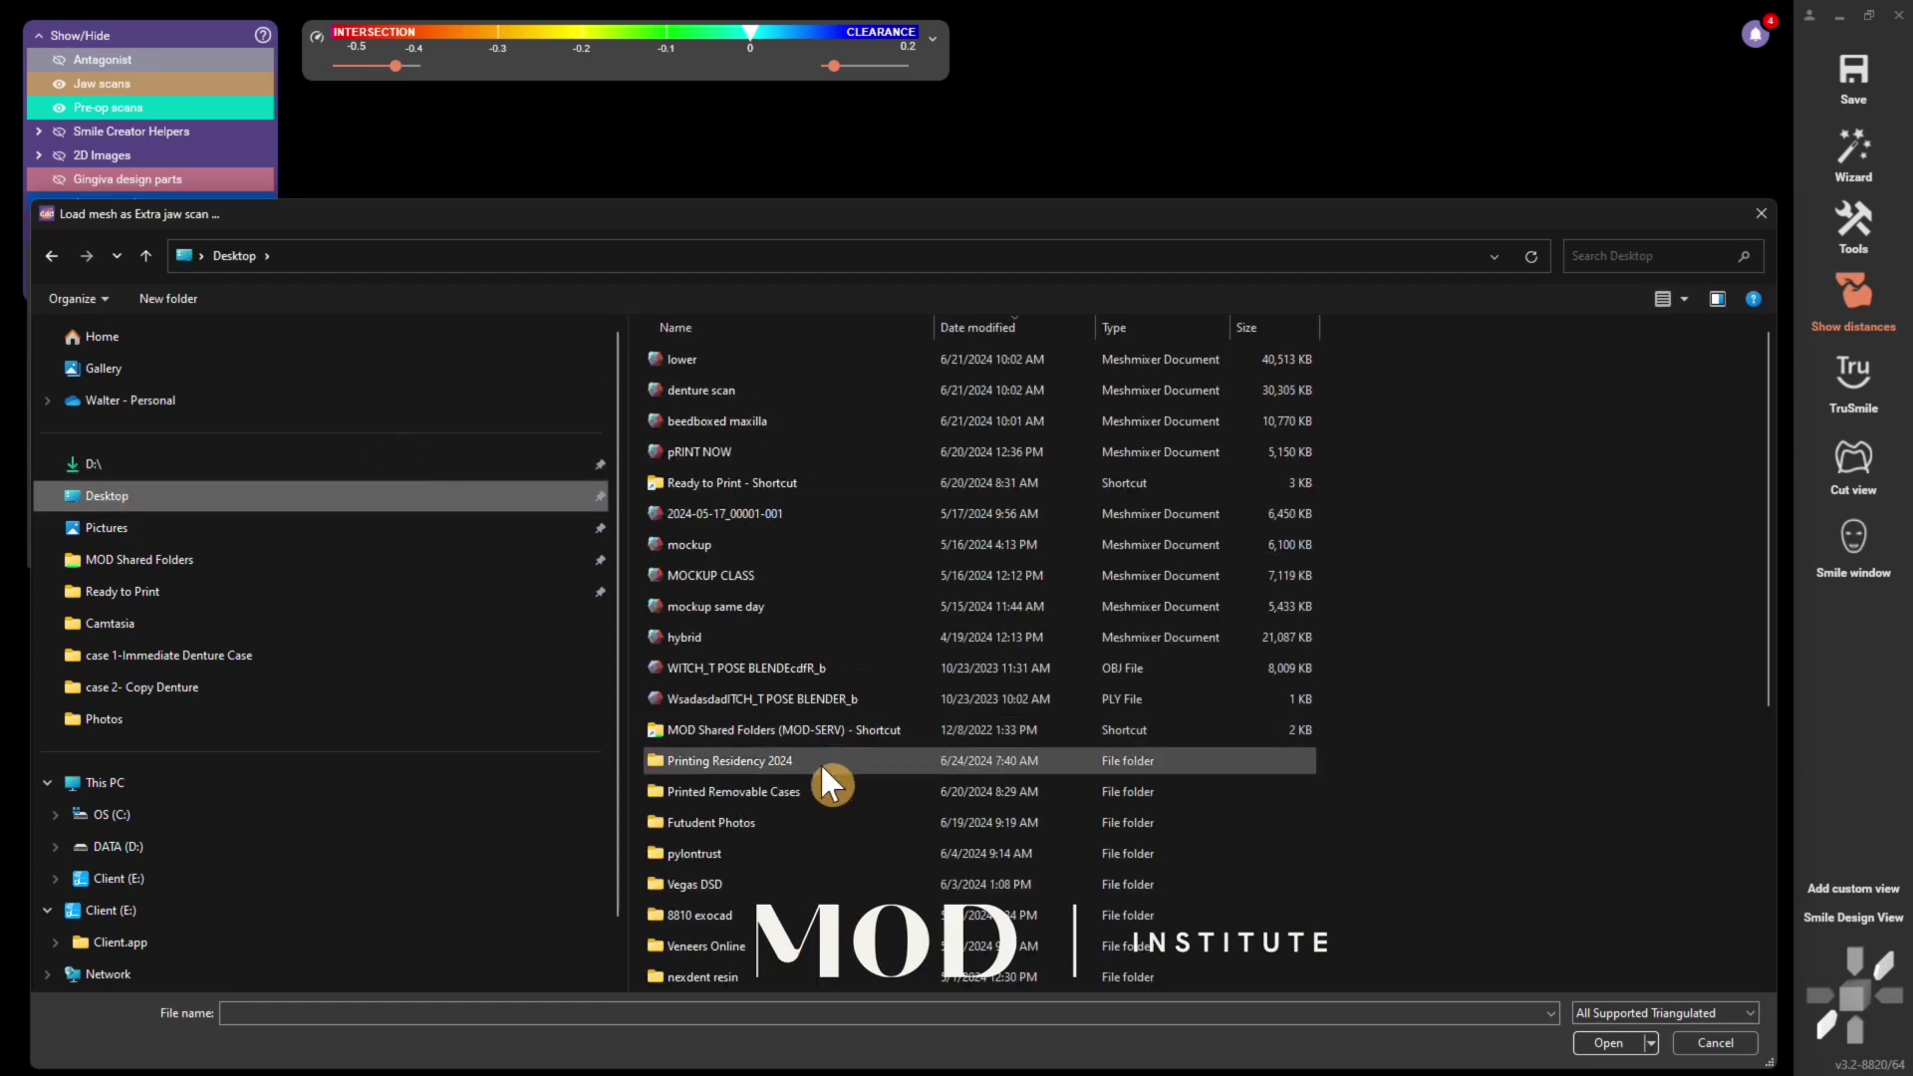
double_click(810, 792)
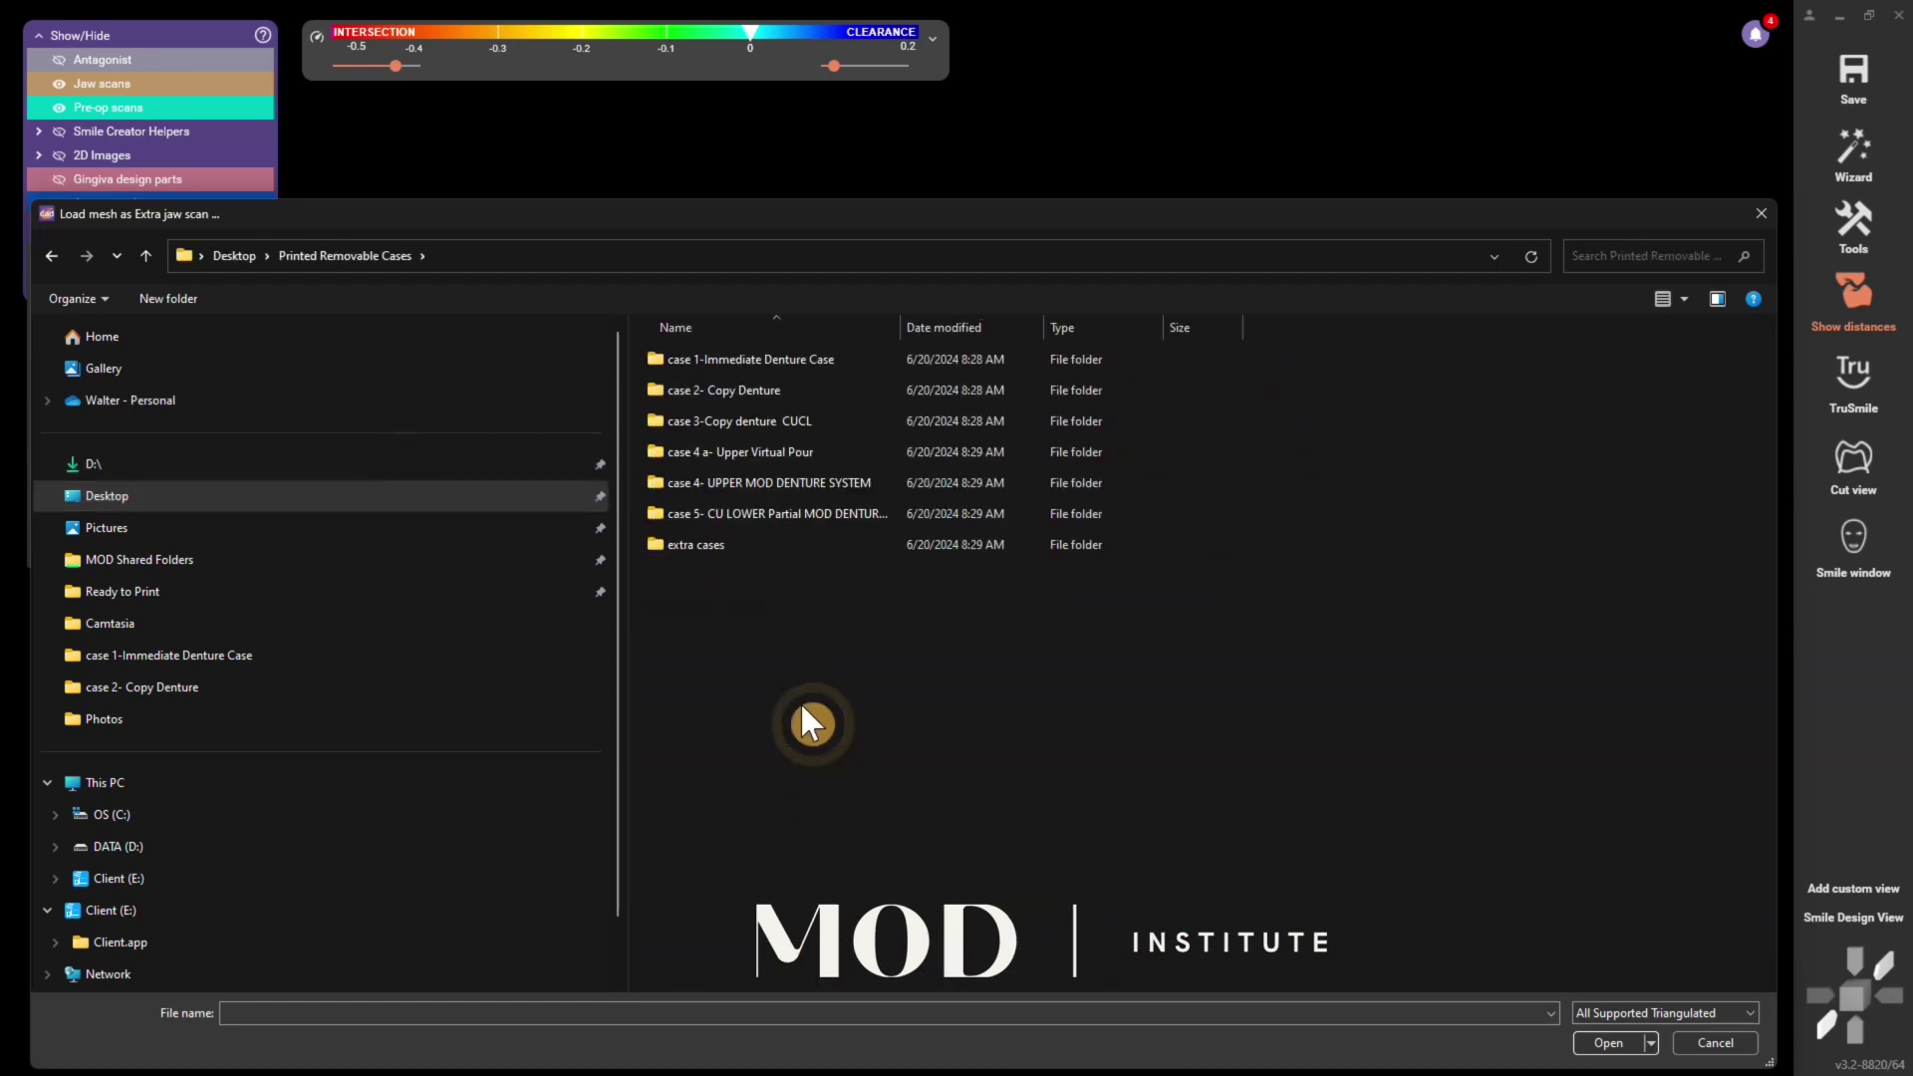
double_click(777, 397)
double_click(931, 393)
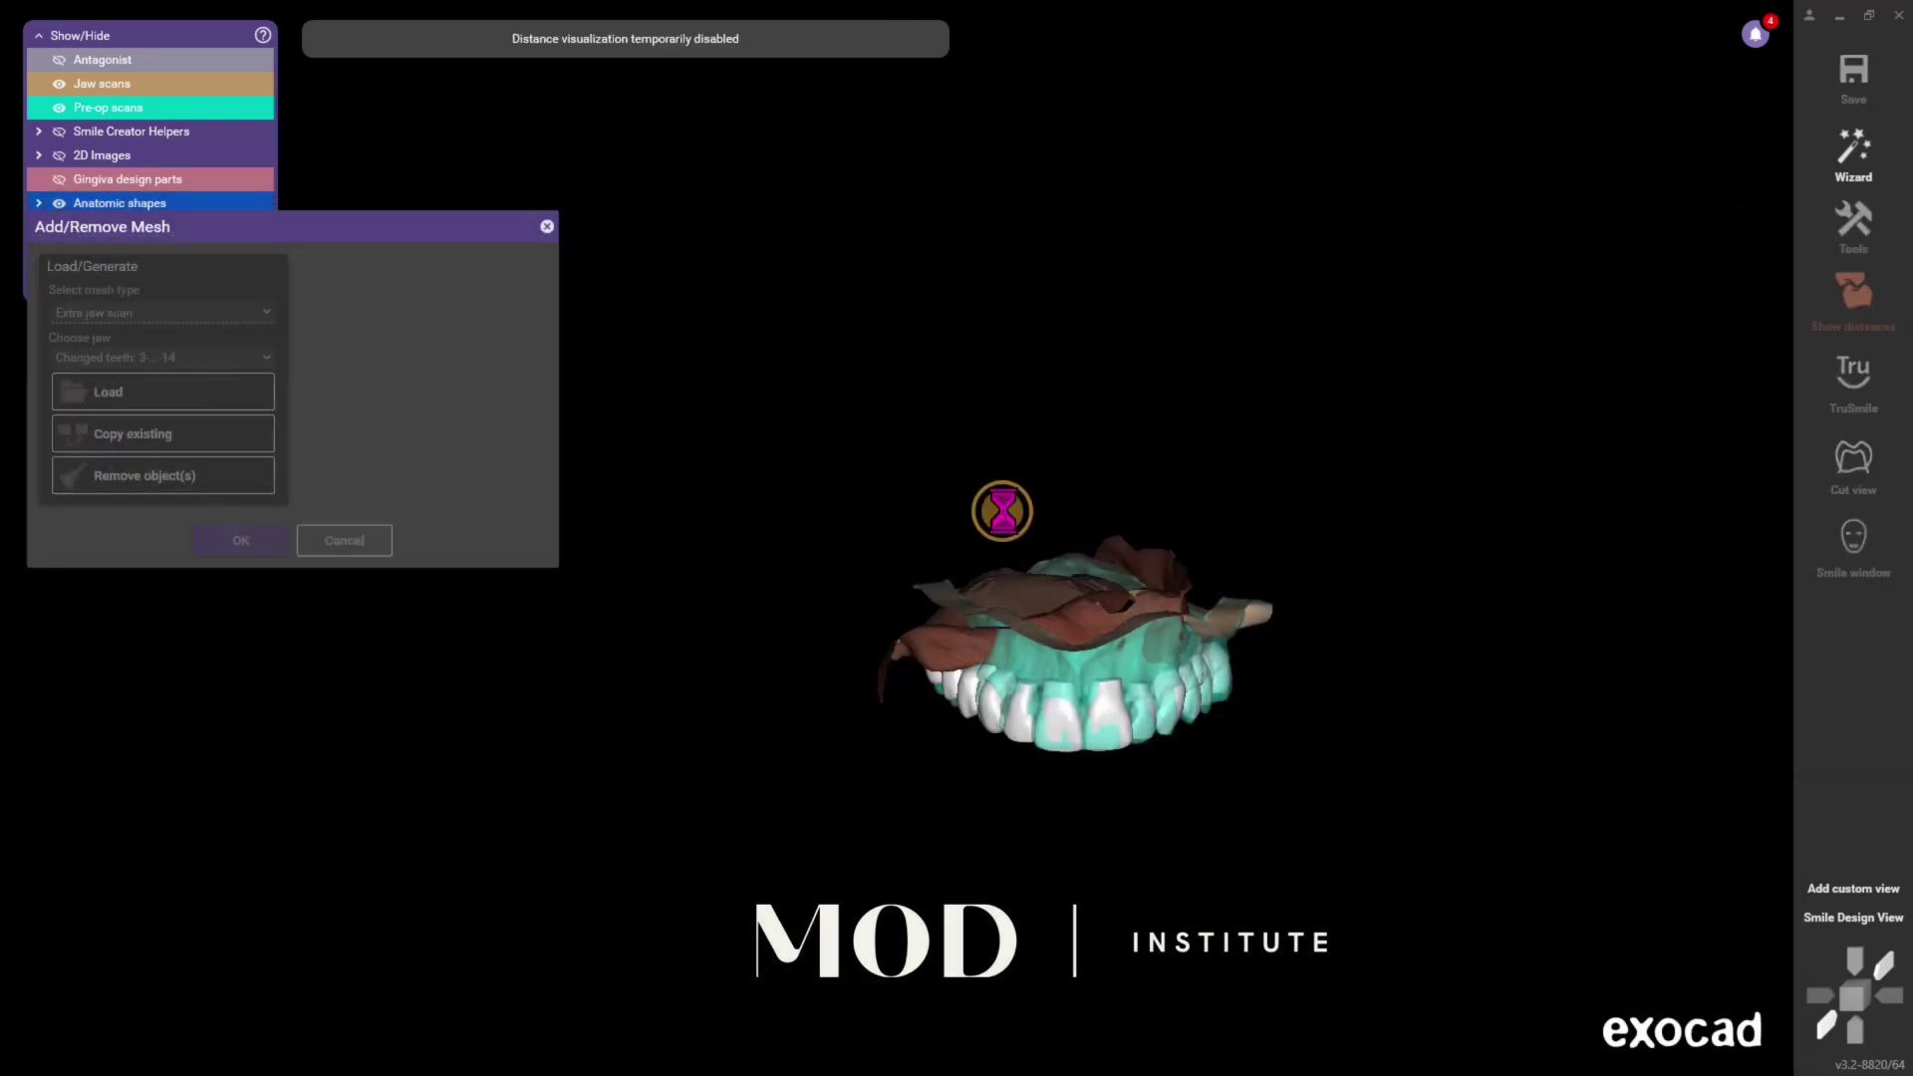
click(1016, 598)
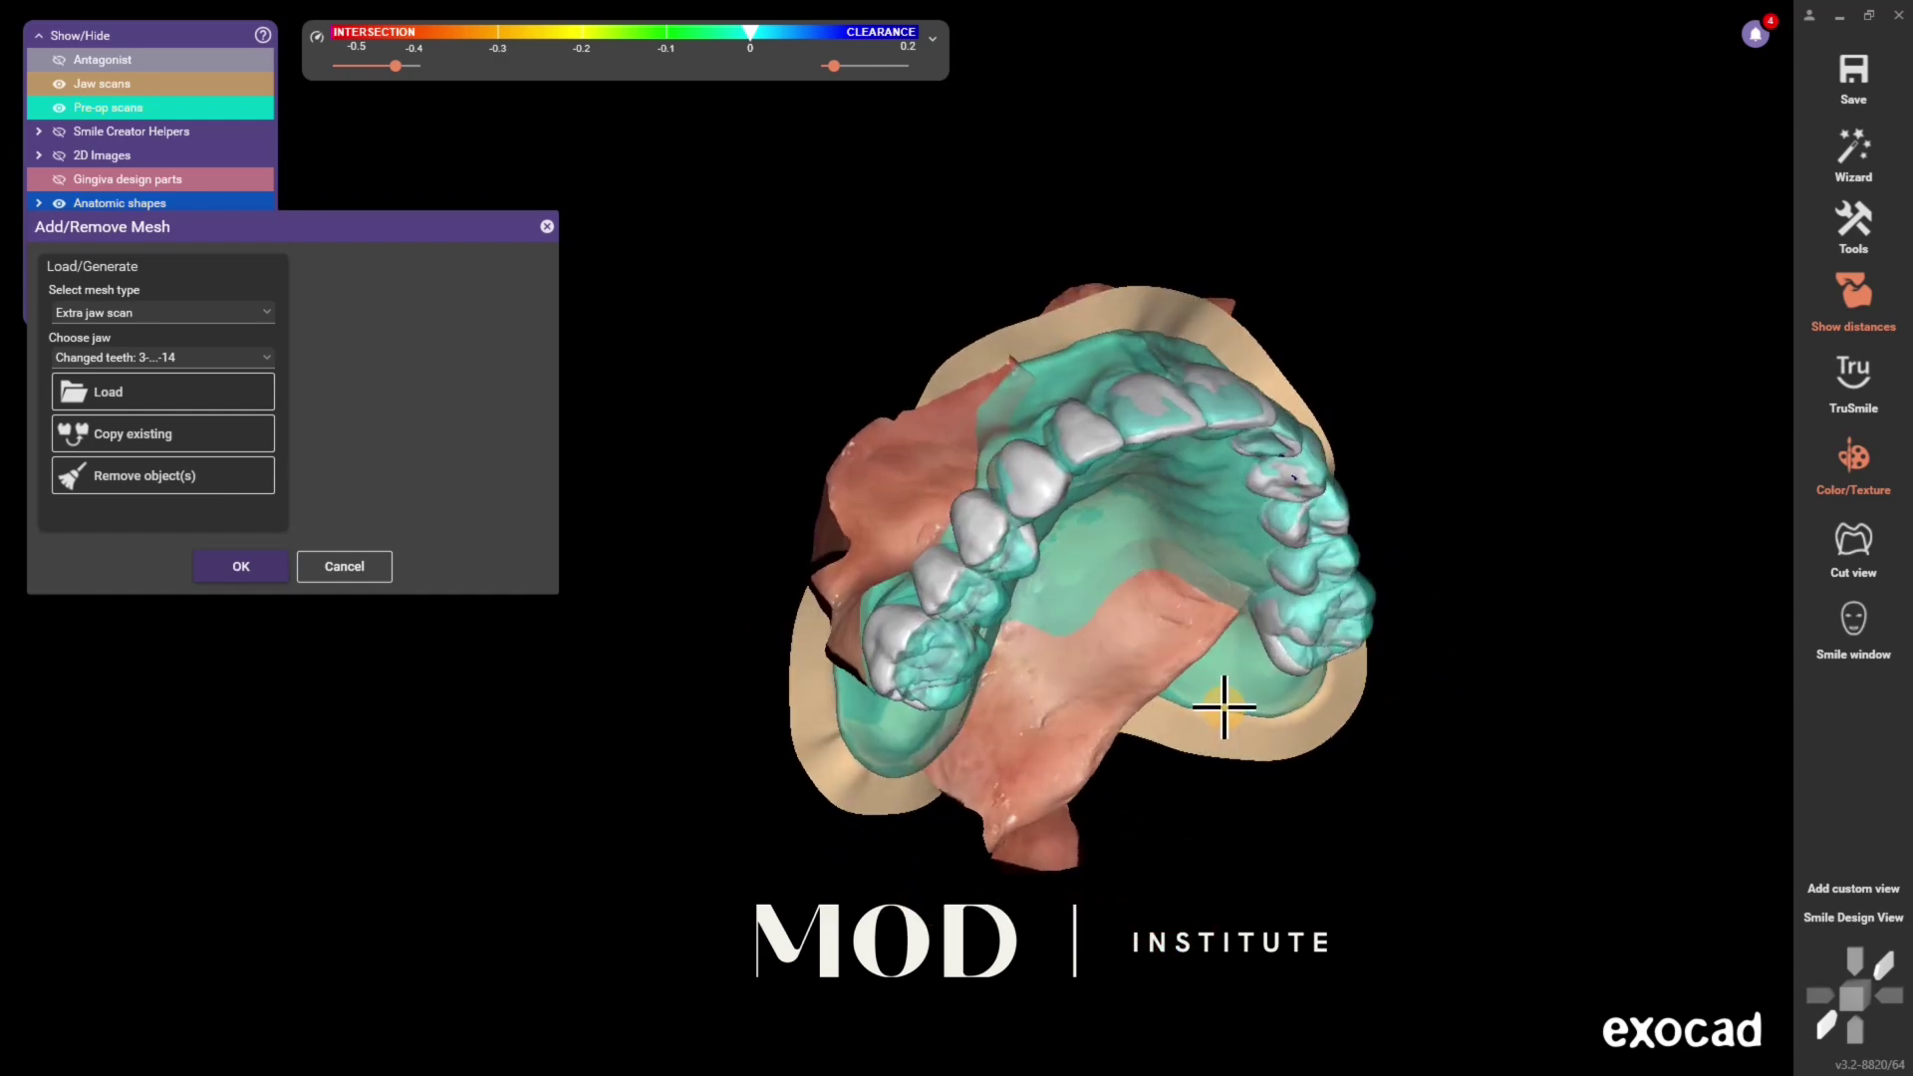
click(289, 566)
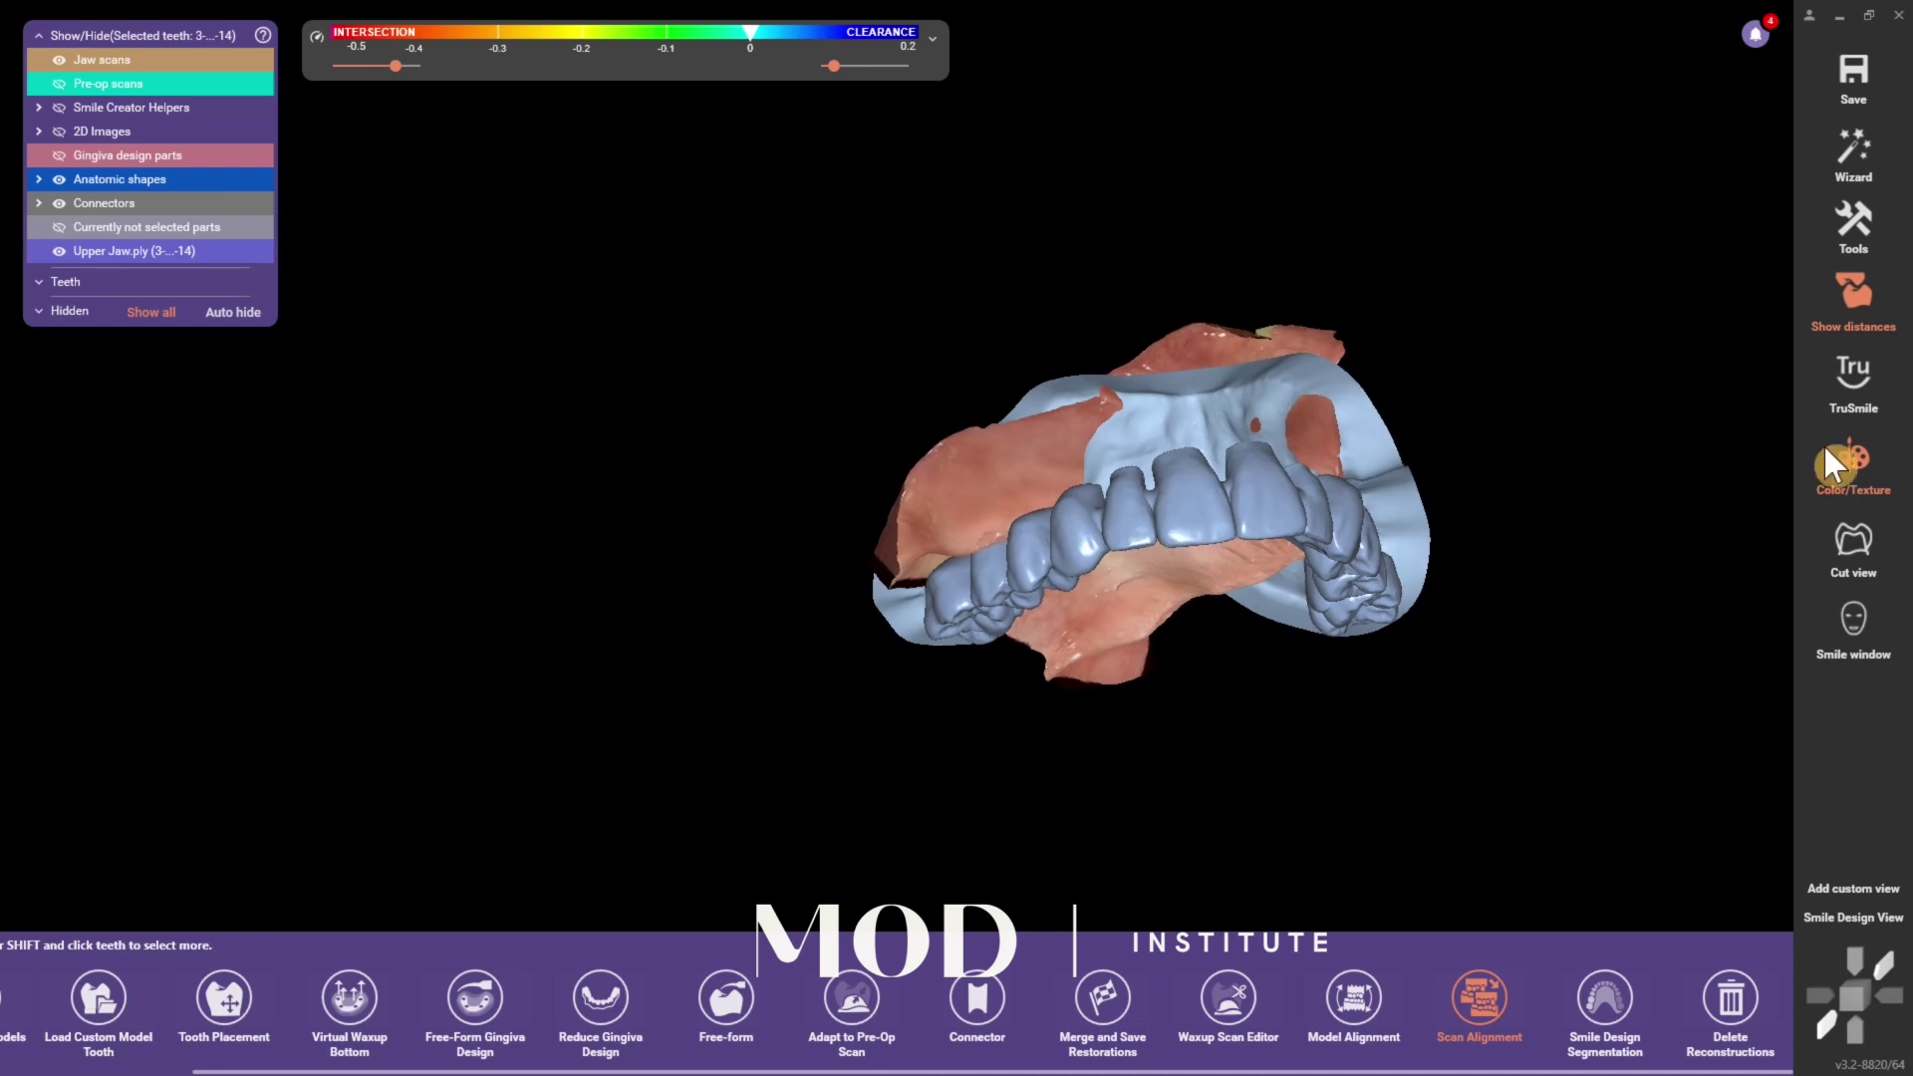
Align Upper Jaw.ply to the primary jaw scan with three matched palate points and accept
click(1860, 164)
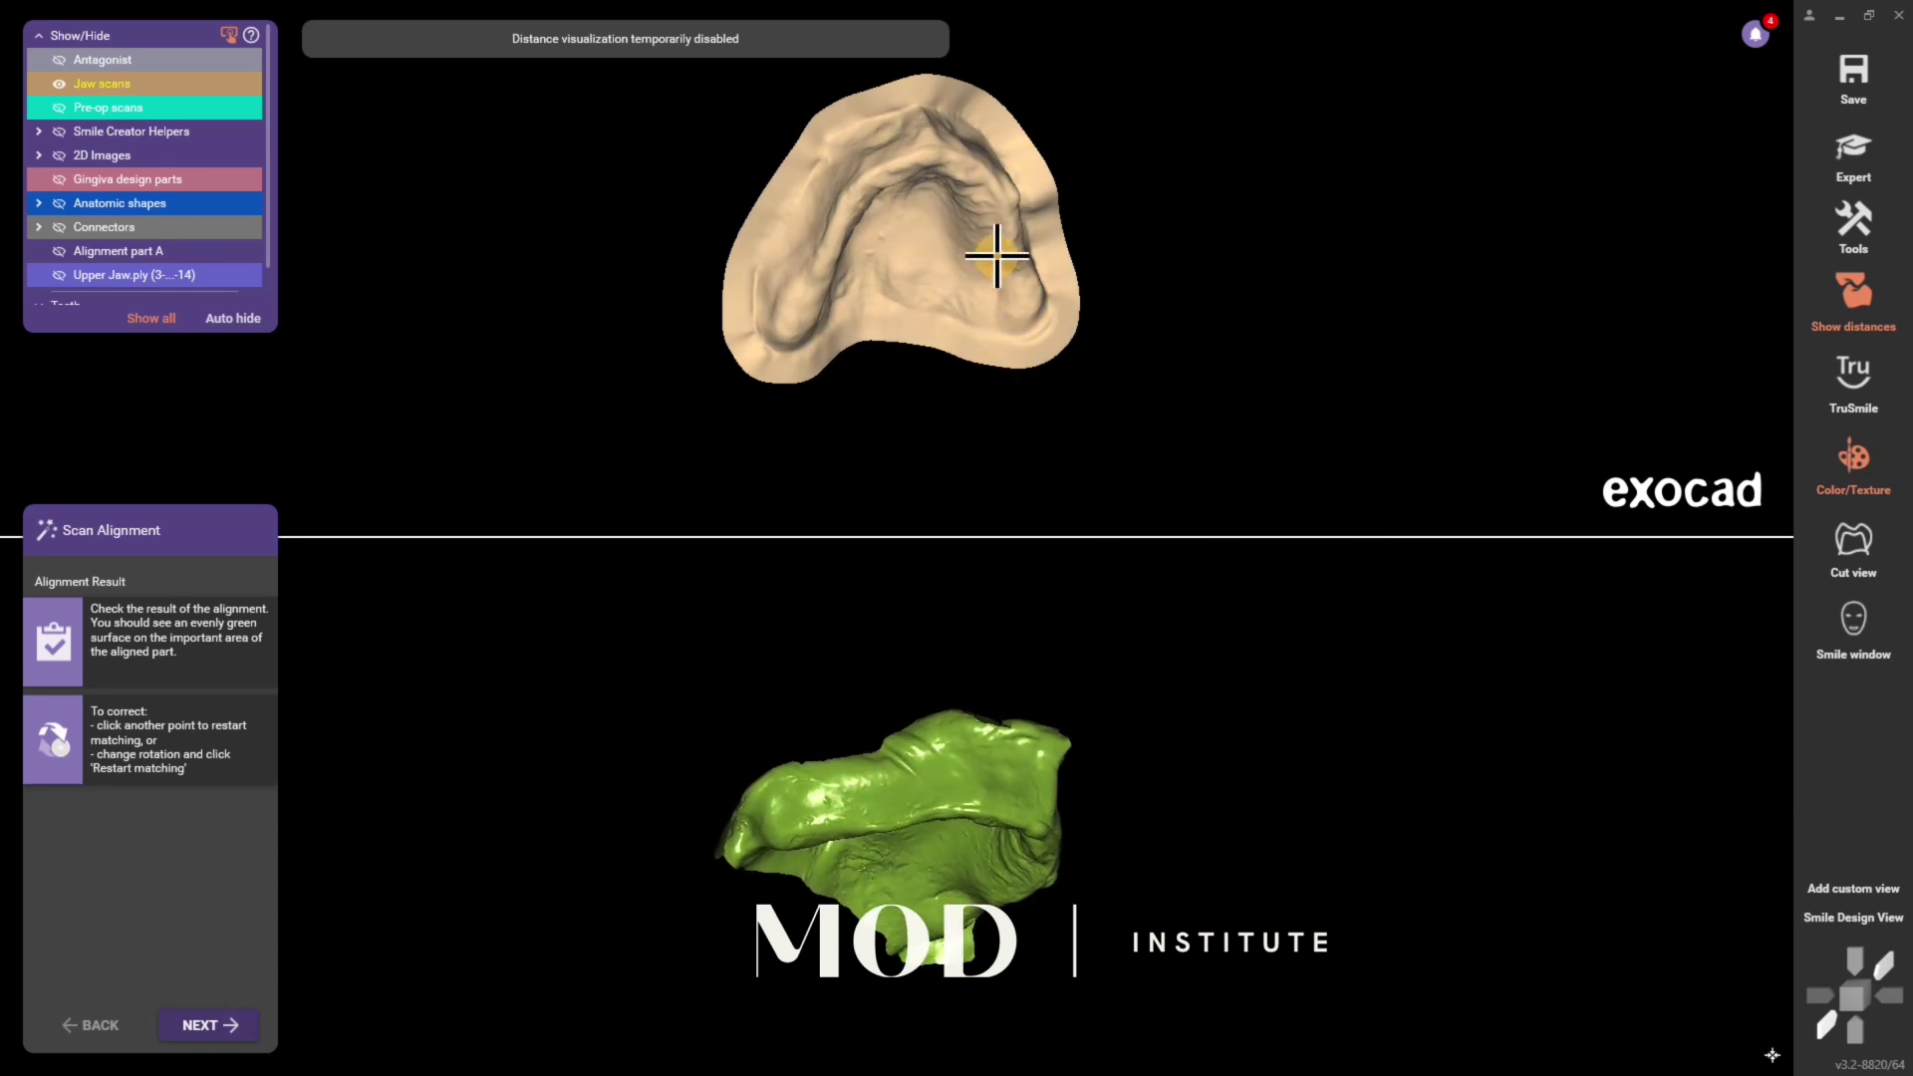
middle_drag(908, 273, 1094, 311)
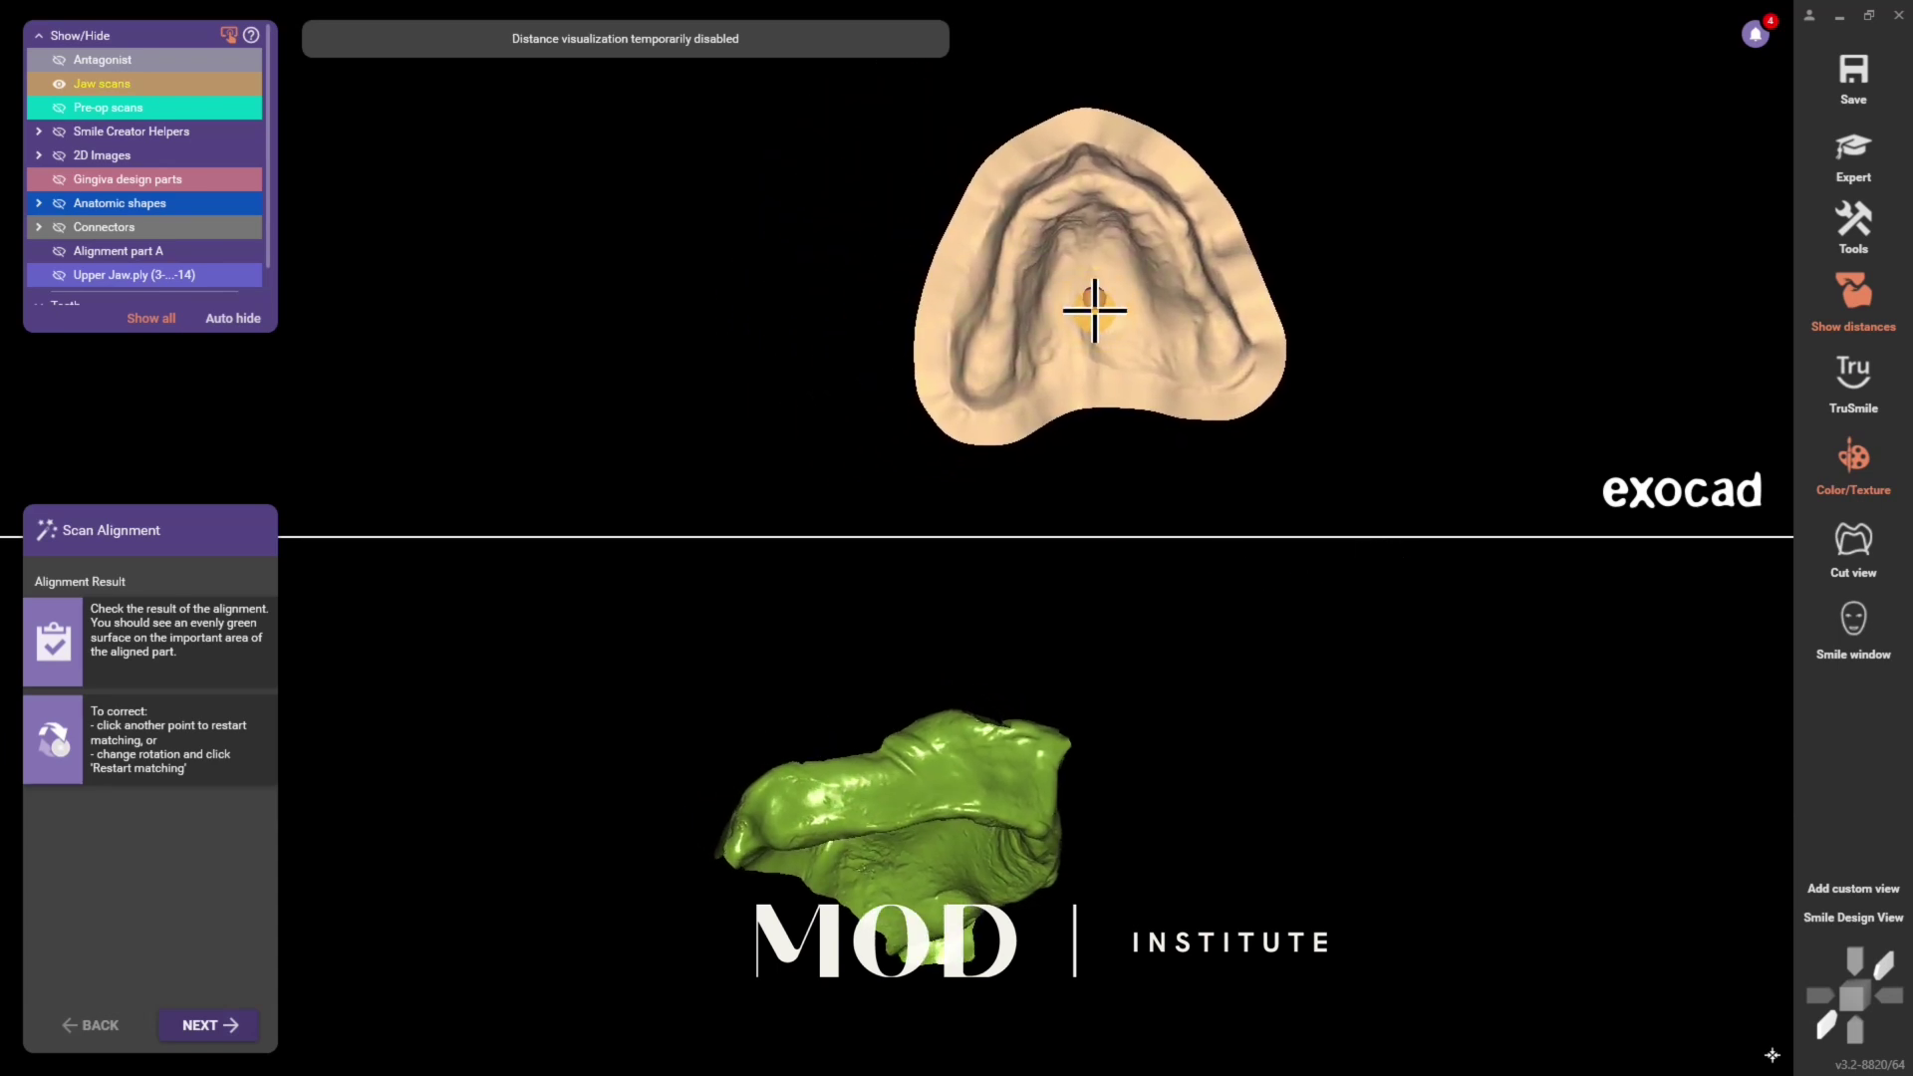
right_drag(1095, 311, 1094, 222)
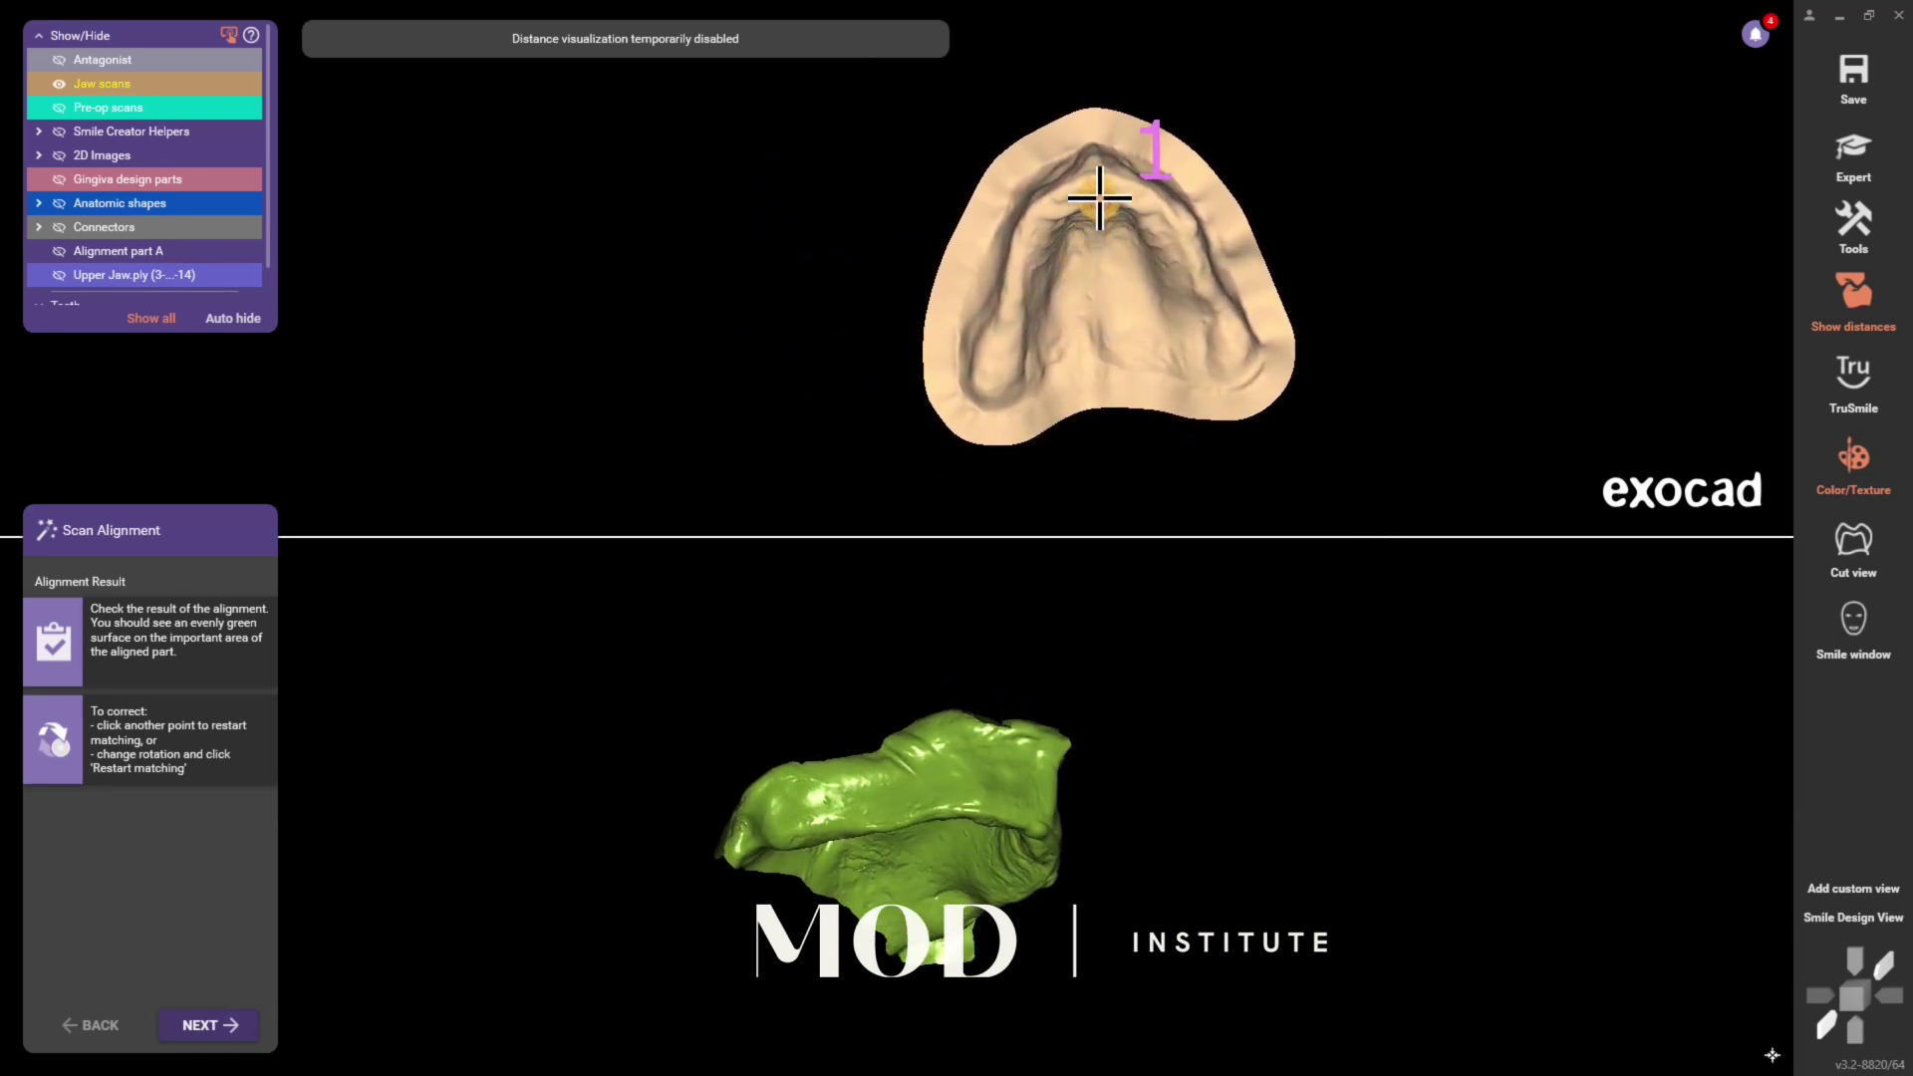
click(1096, 185)
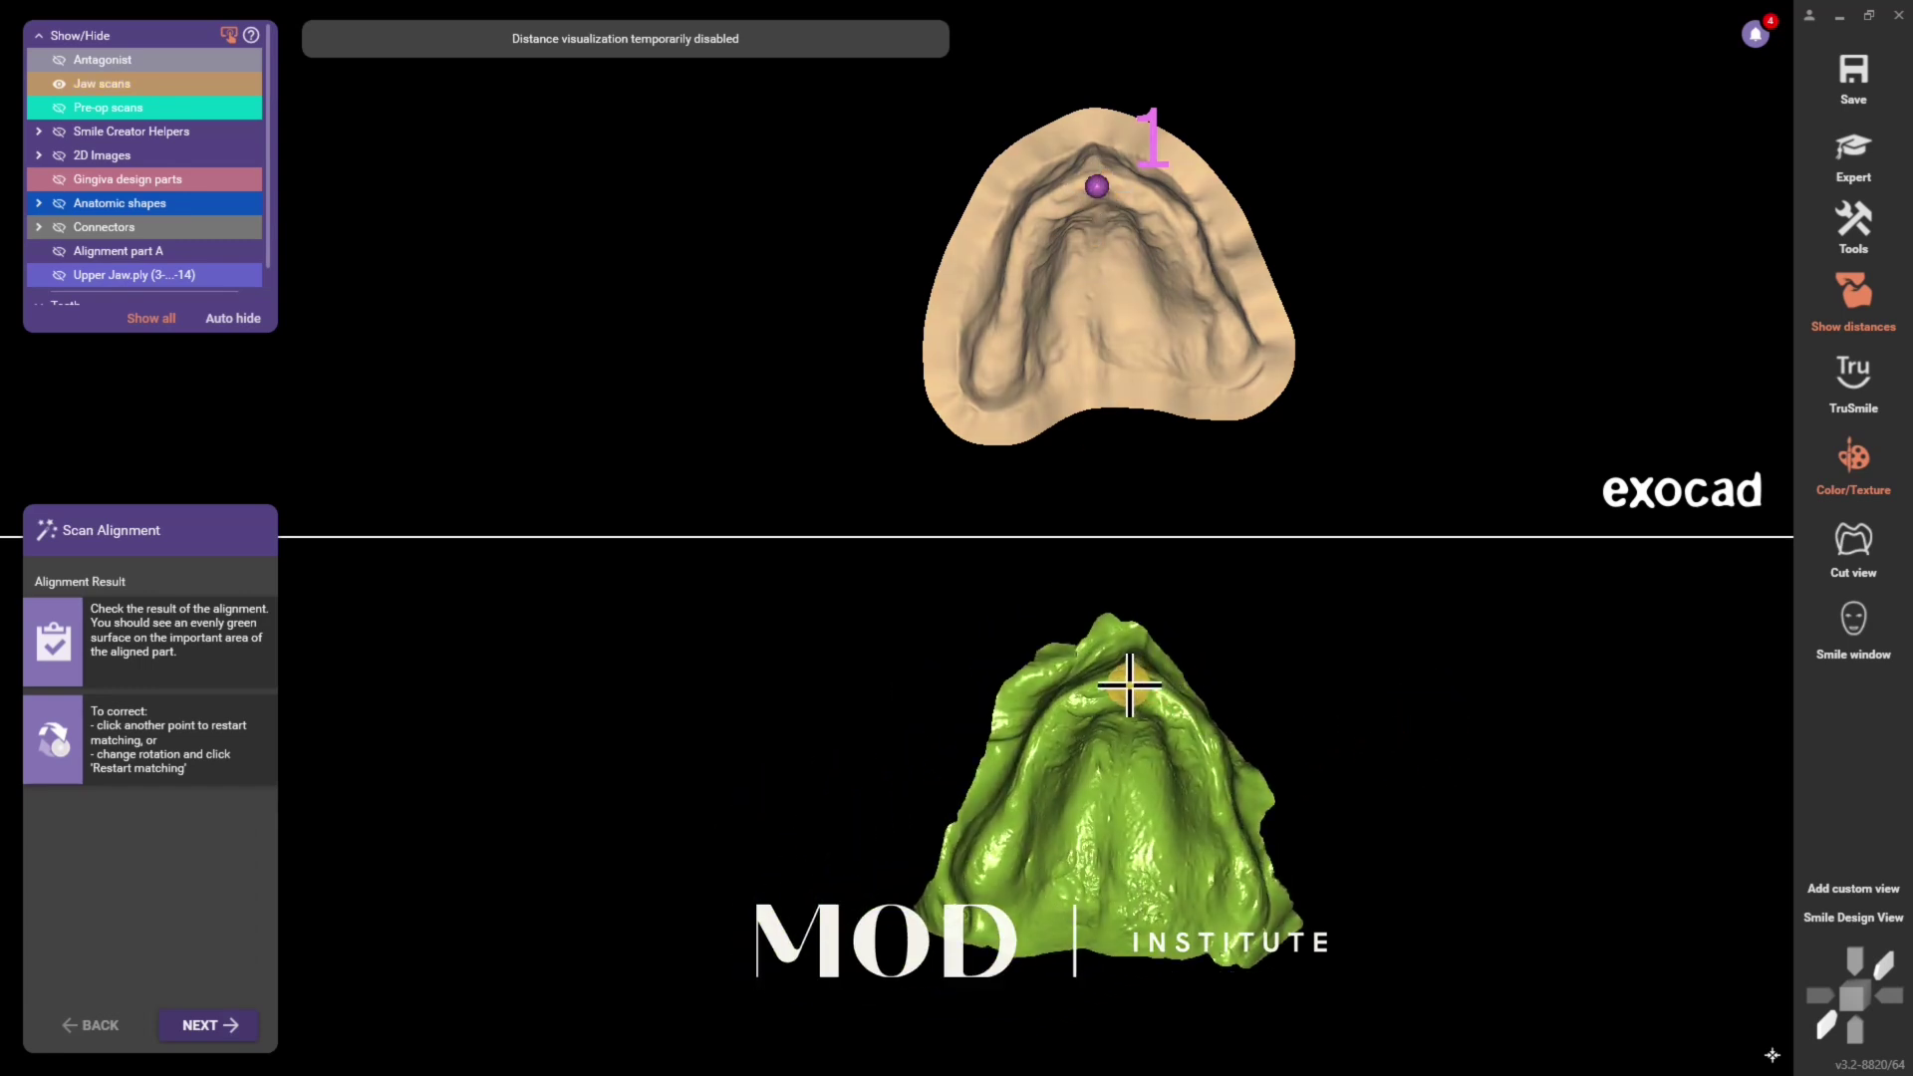
click(1123, 683)
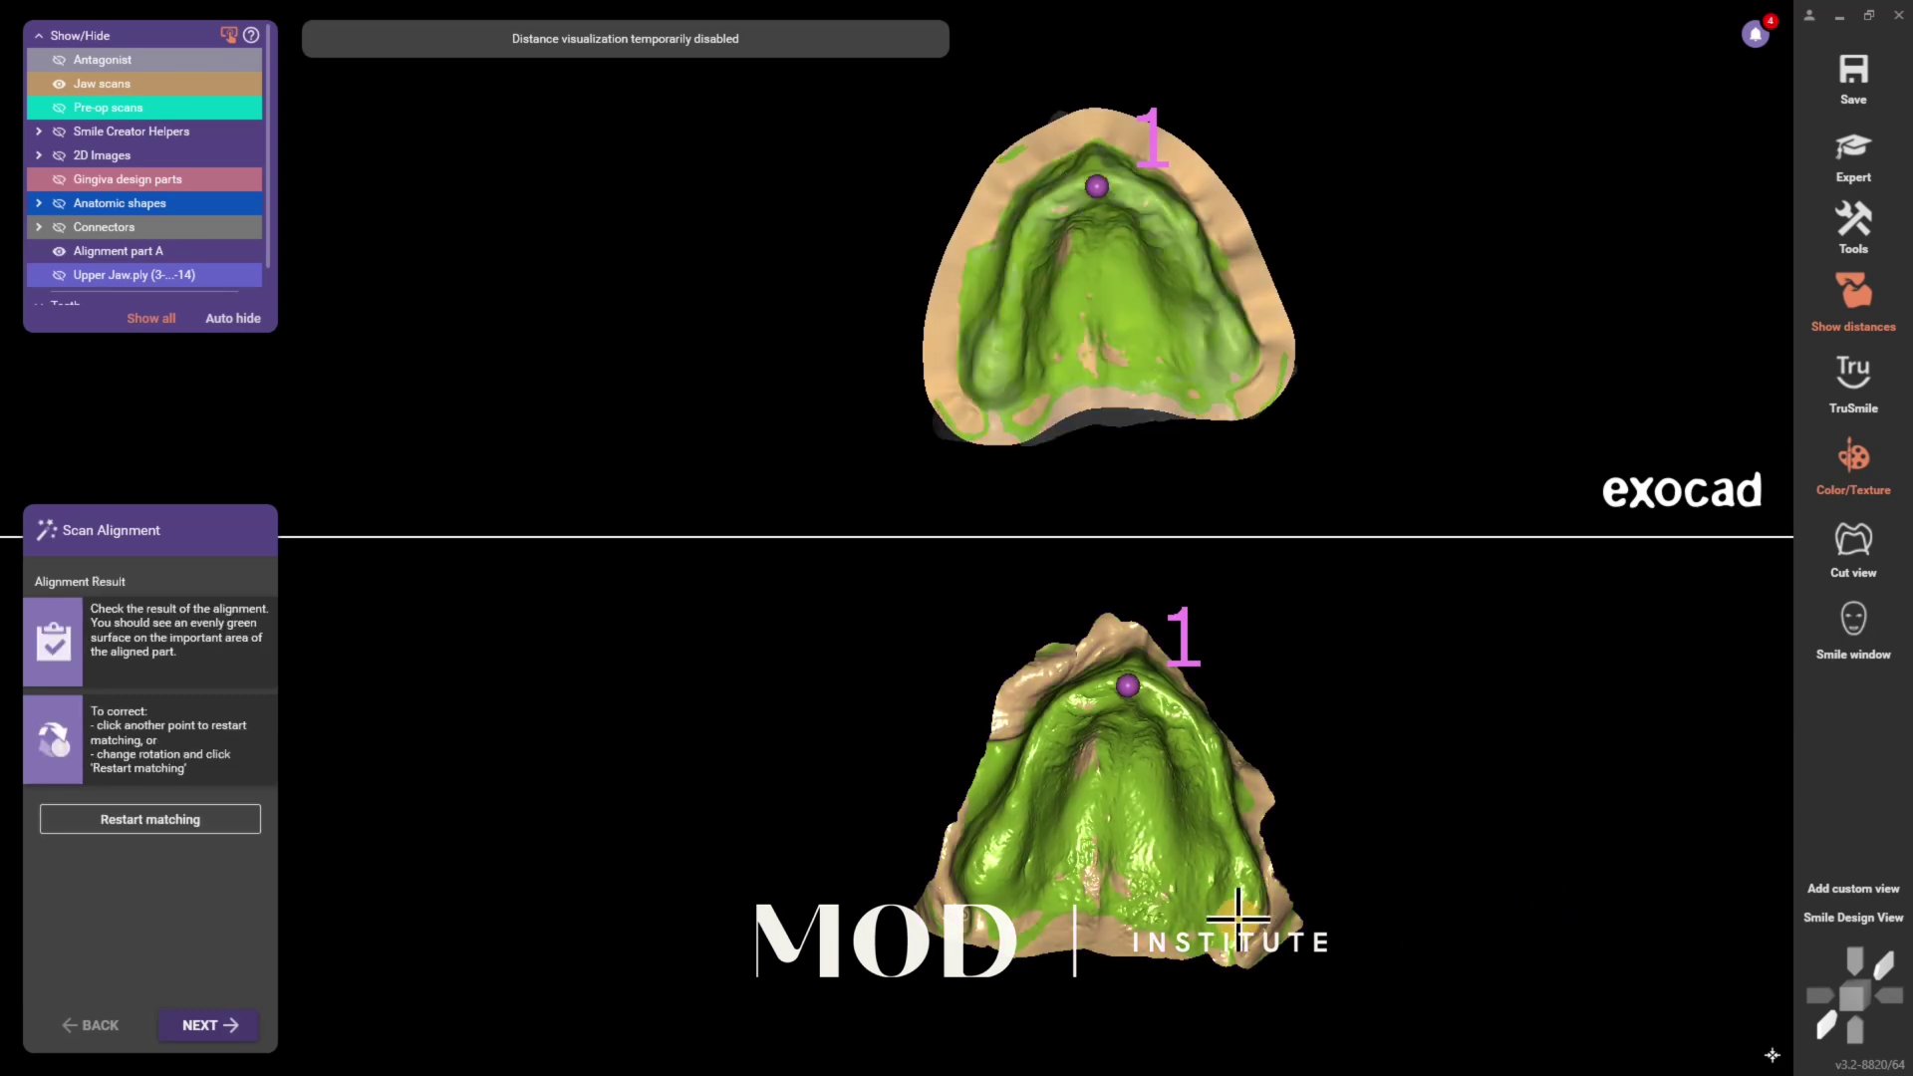
click(1234, 356)
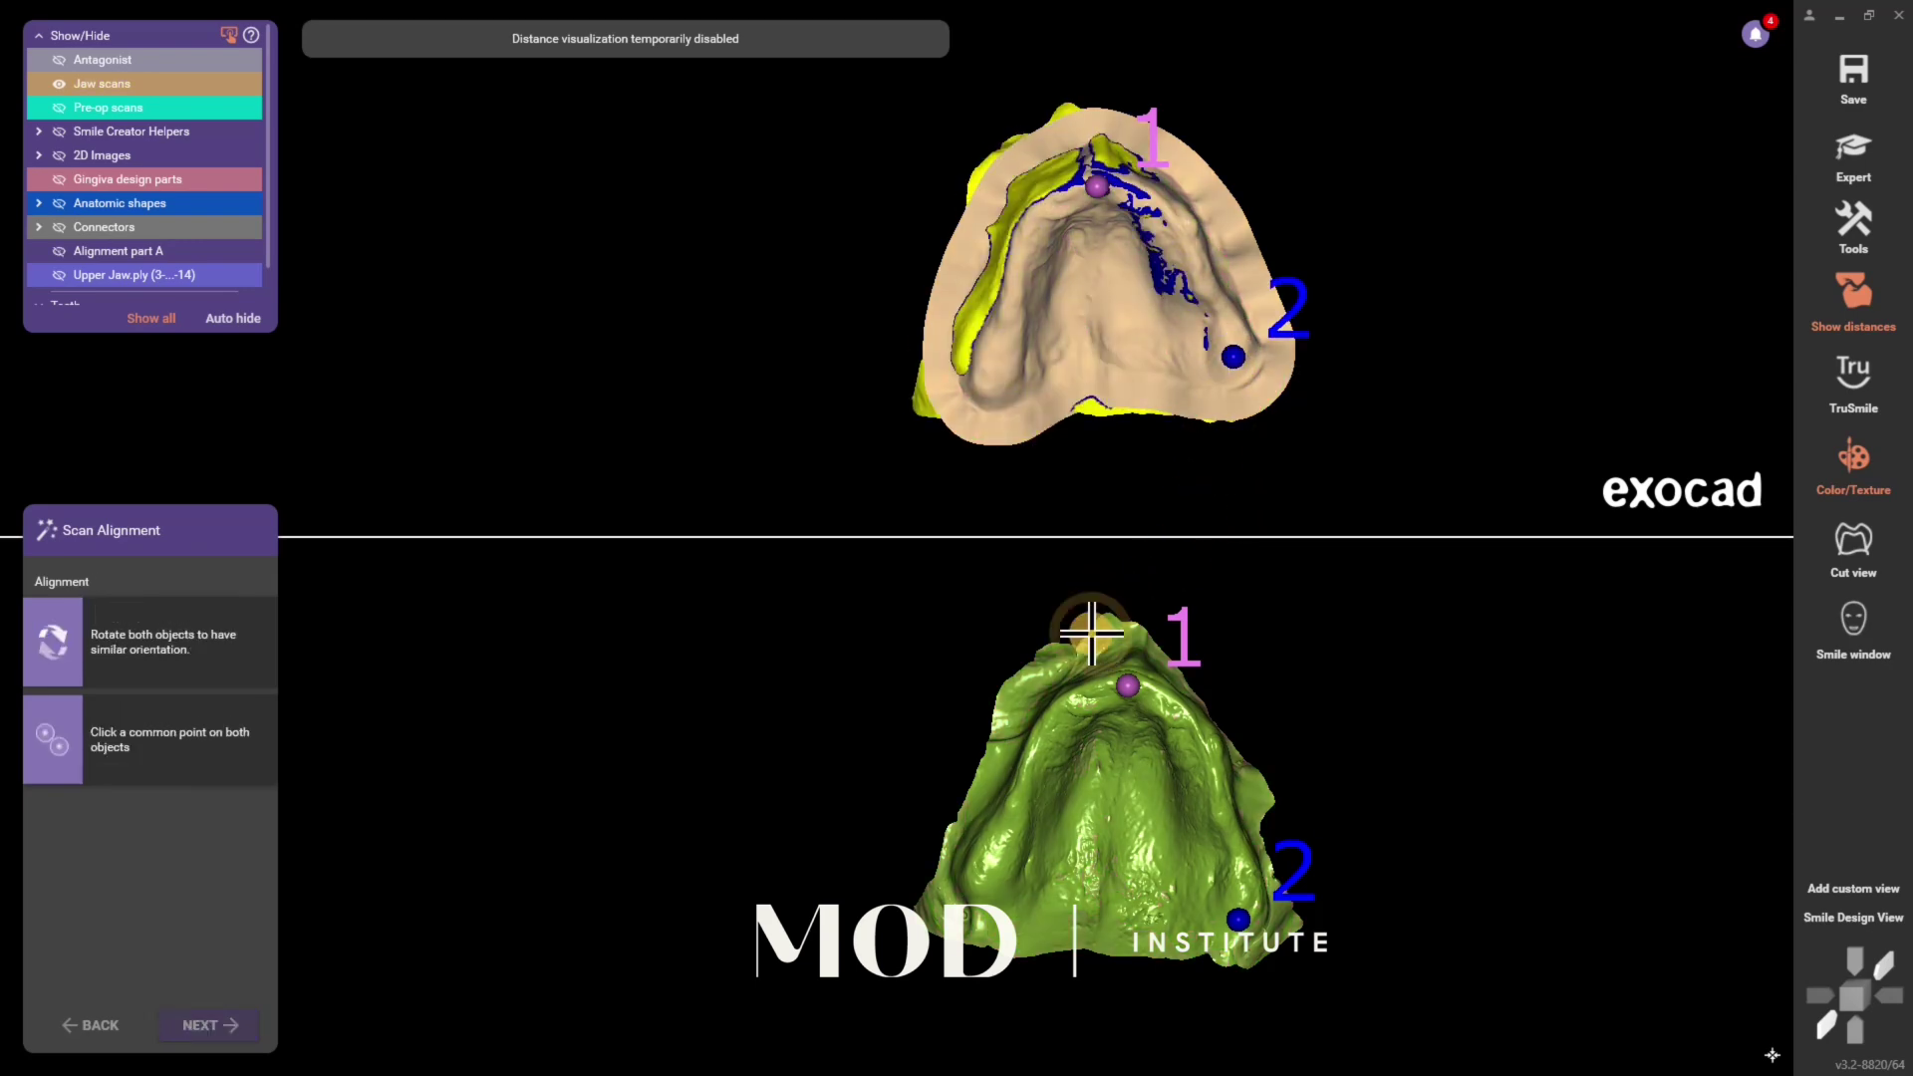
click(981, 879)
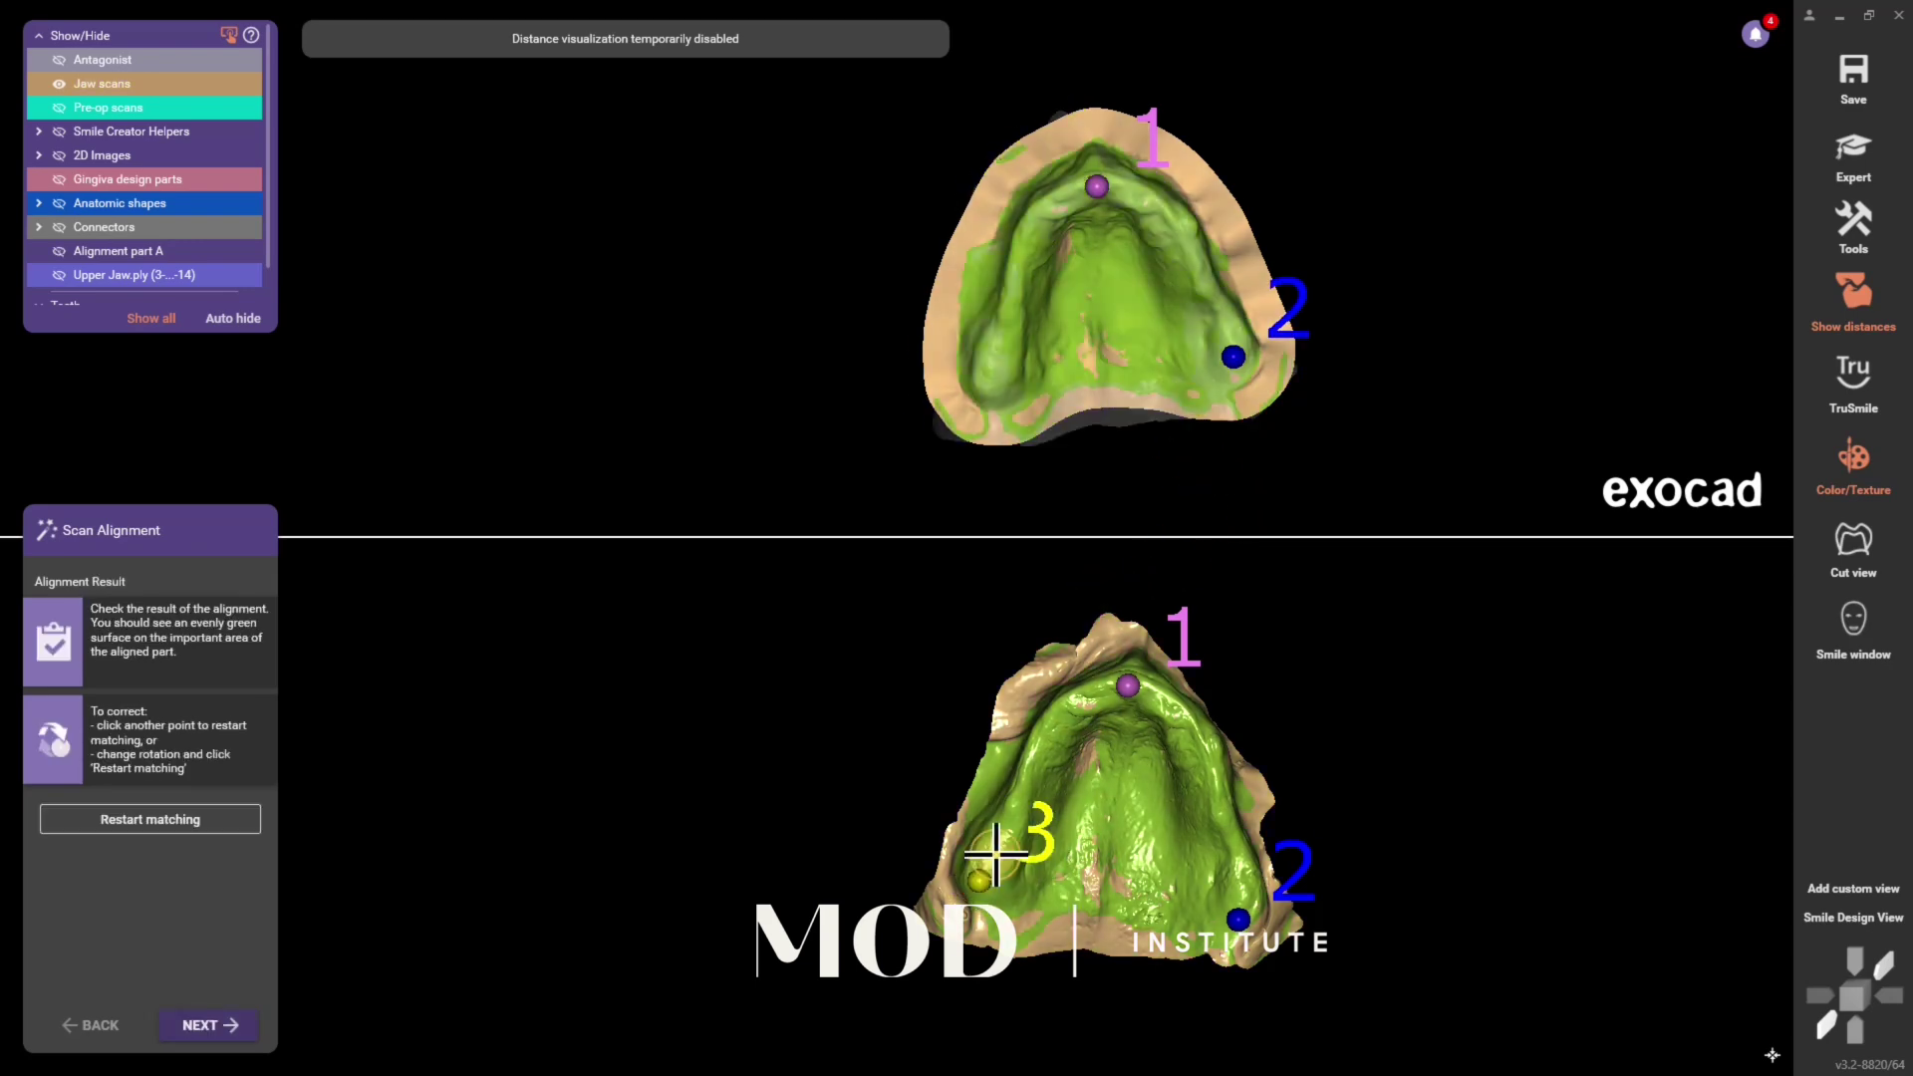
click(992, 371)
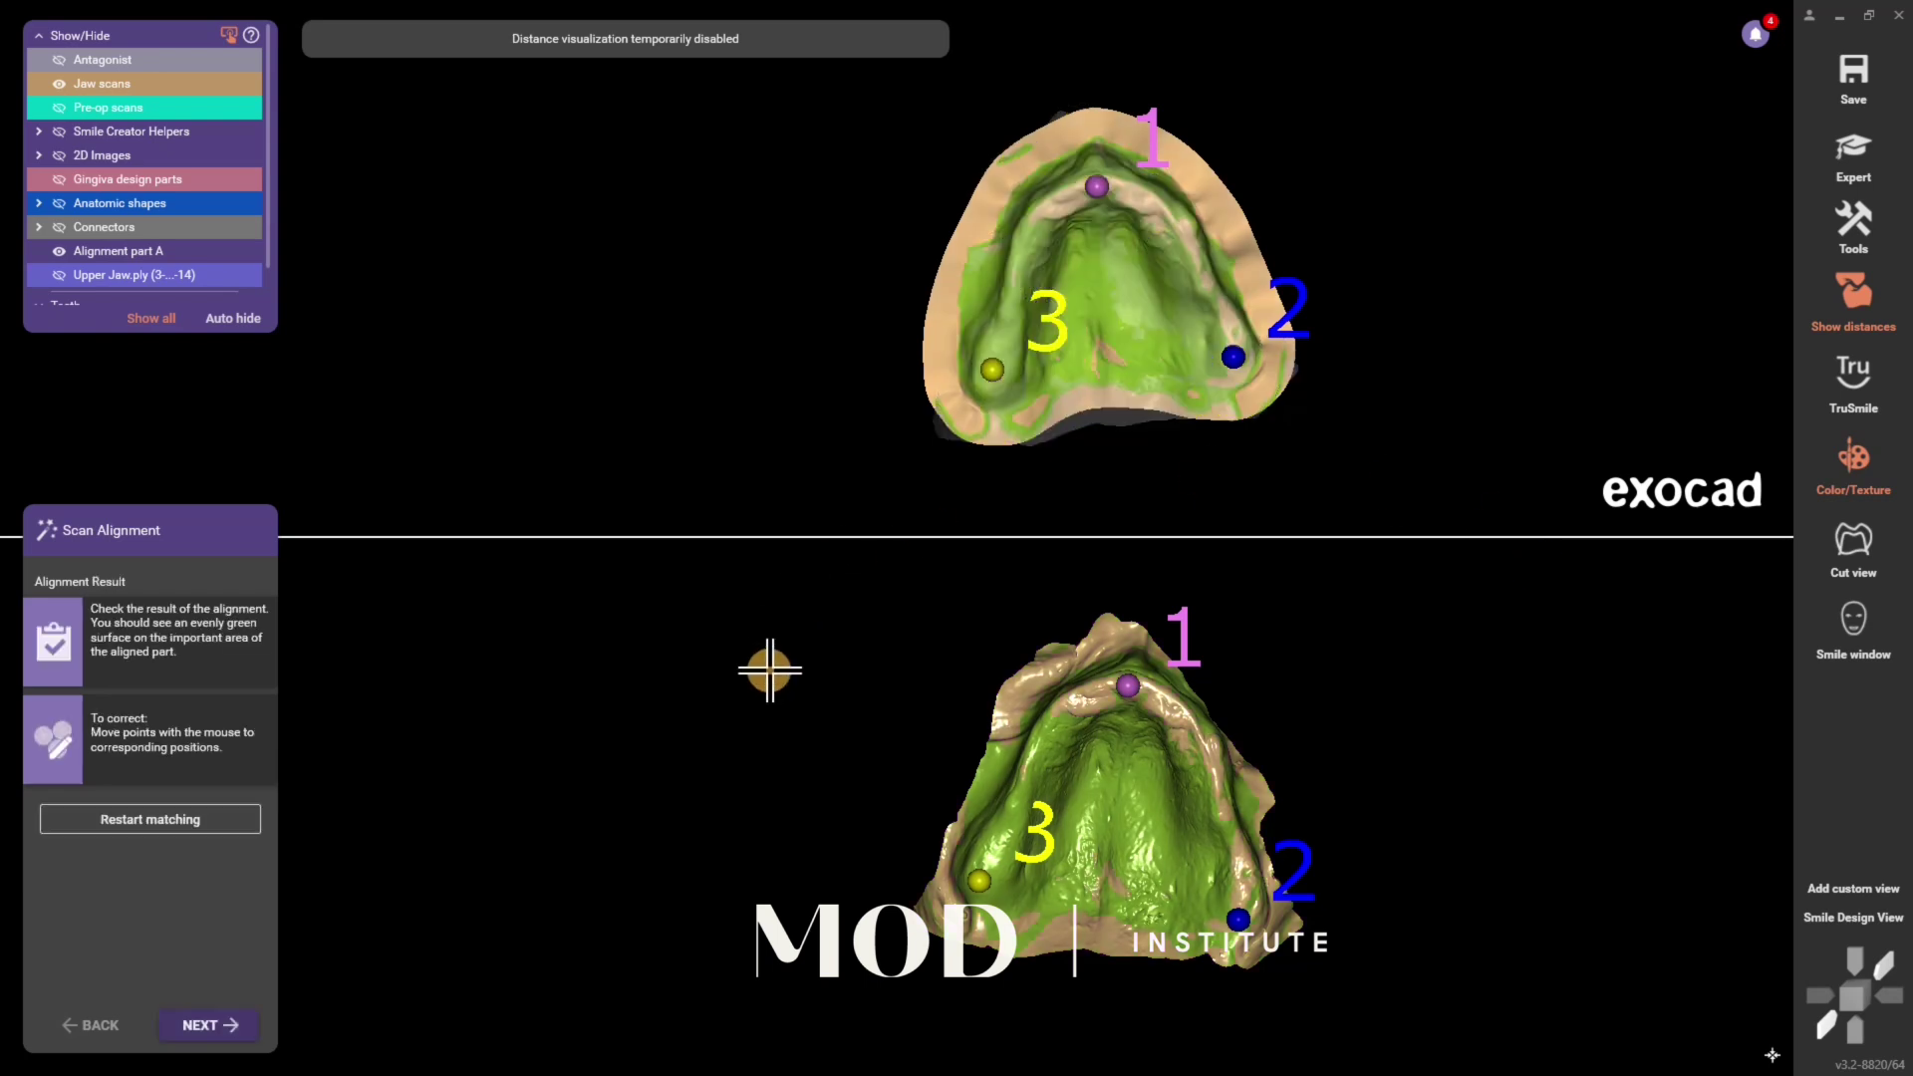
click(197, 1026)
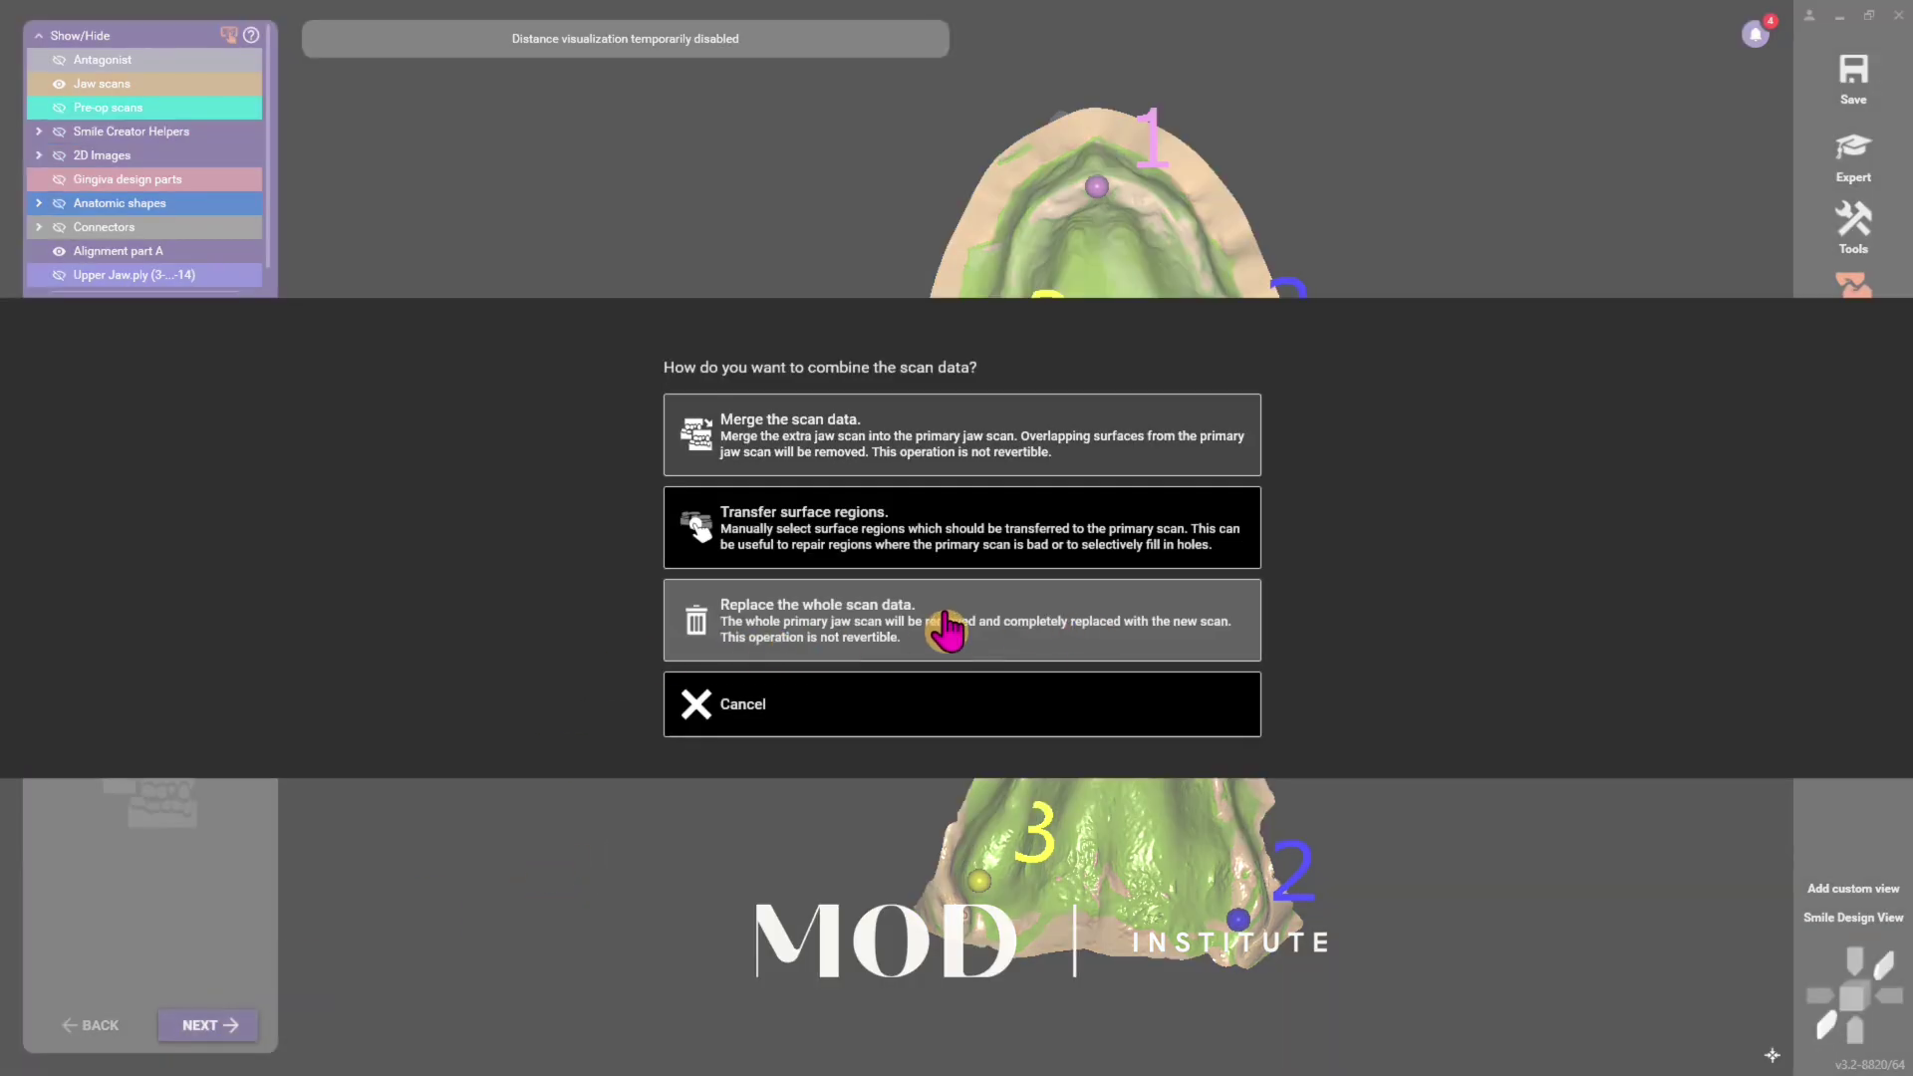
Combine scans by replacing the whole primary scan data with the aligned Upper Jaw.ply
click(810, 627)
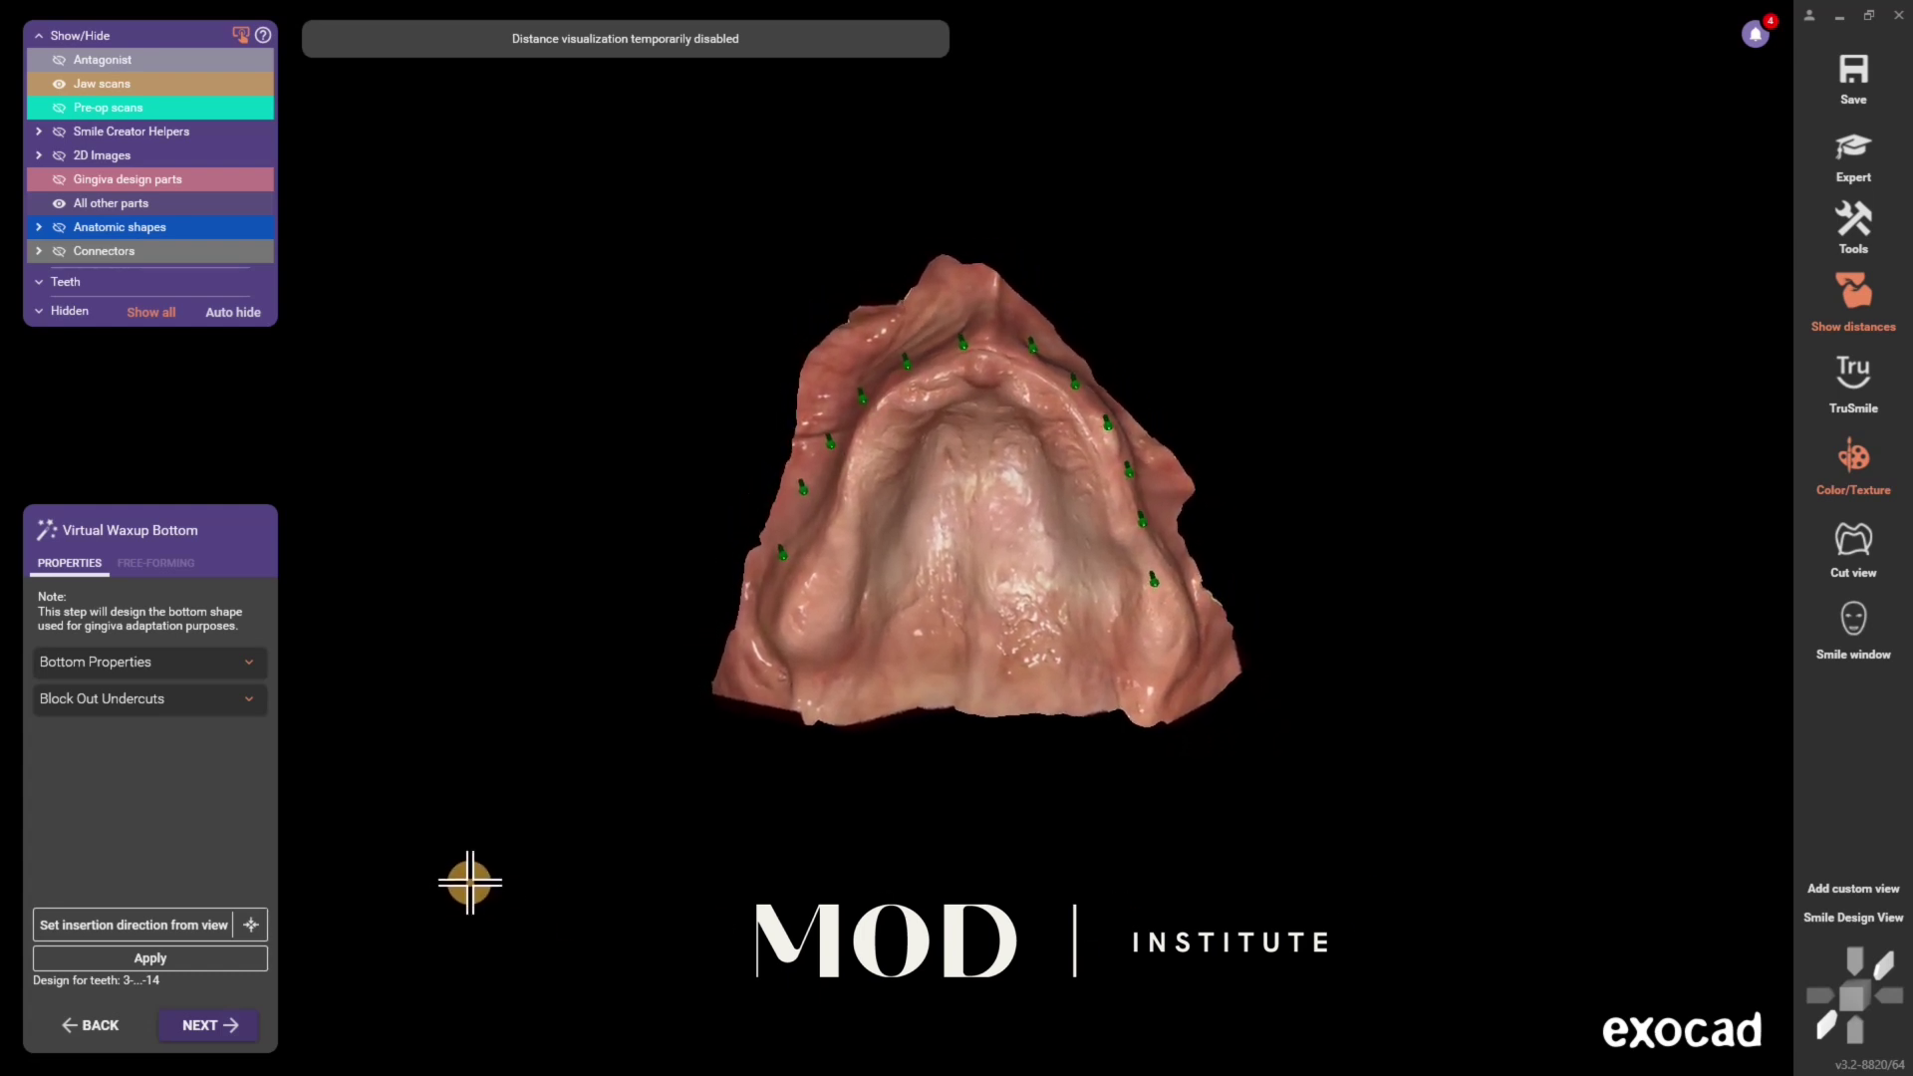
Accept the waxup bottom with block-out angle 0° and 0.5 mm allowed undercuts
click(241, 721)
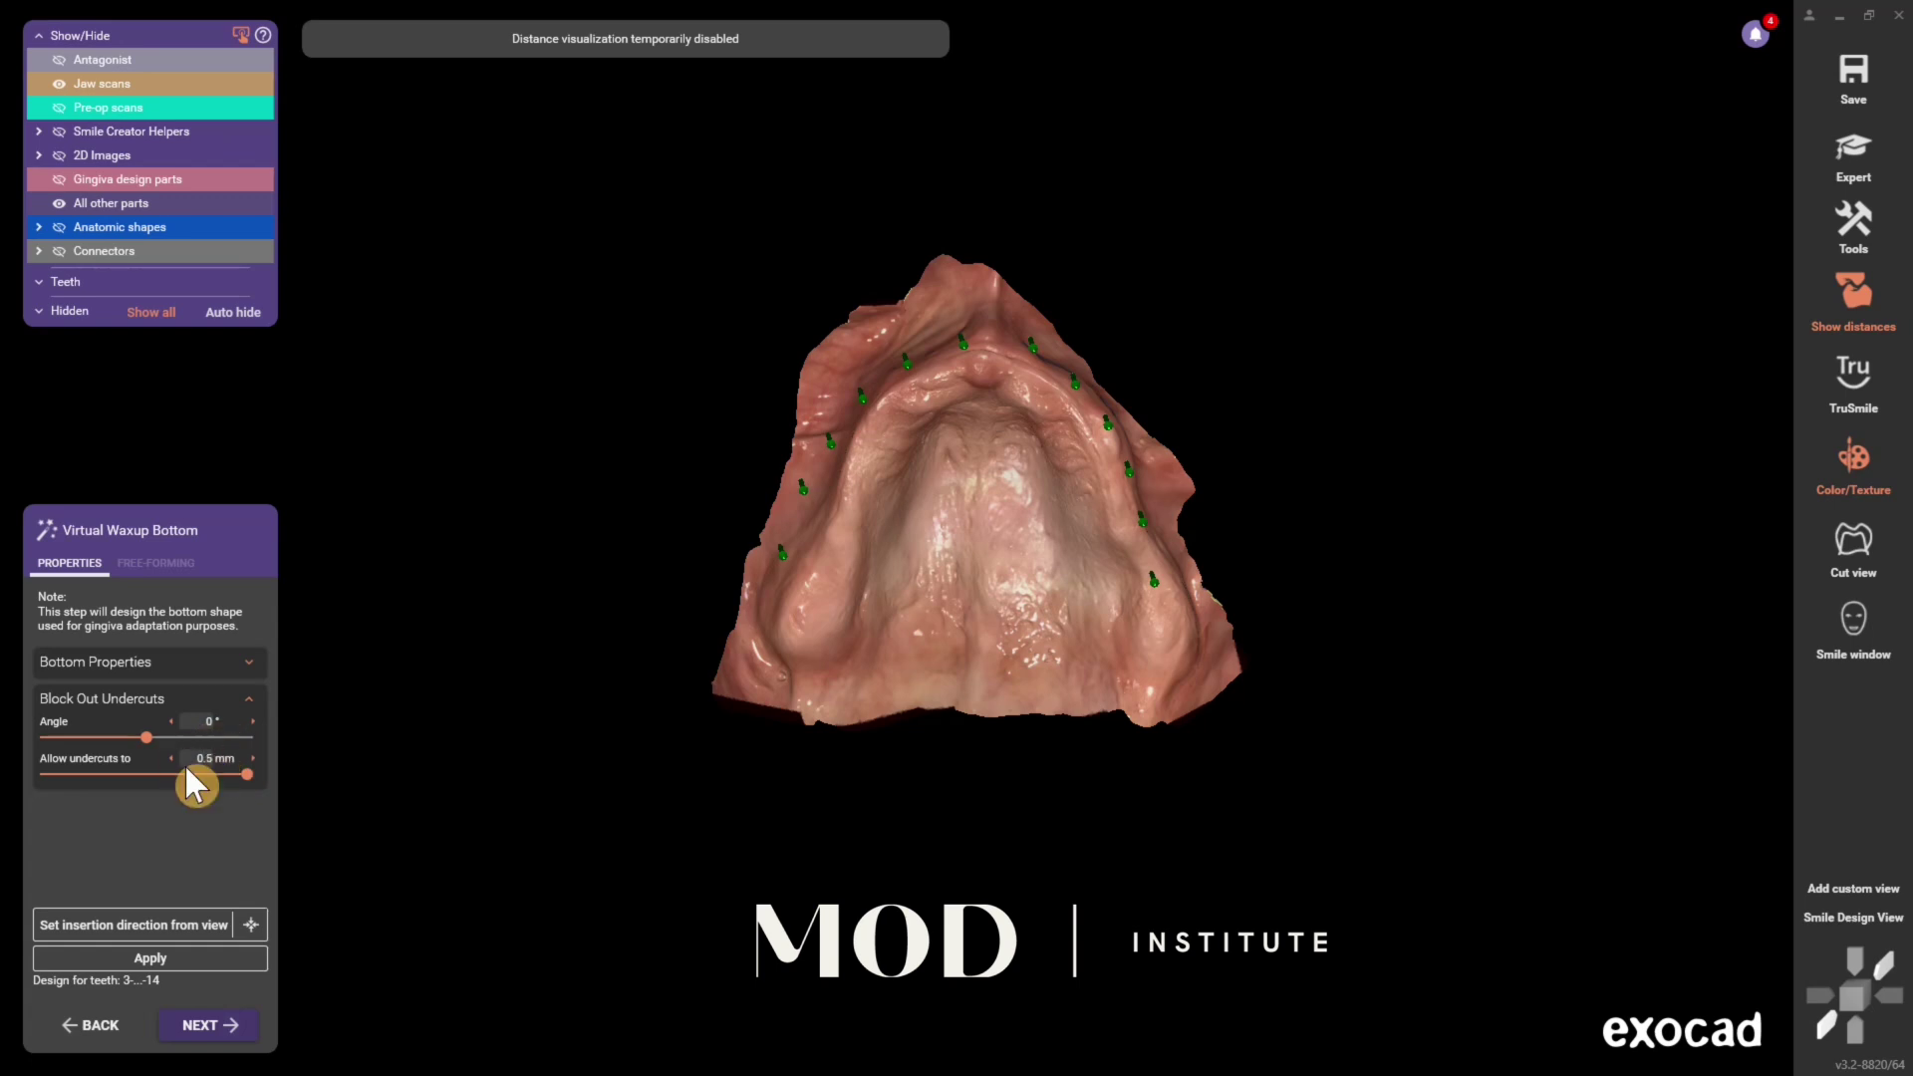
click(200, 1025)
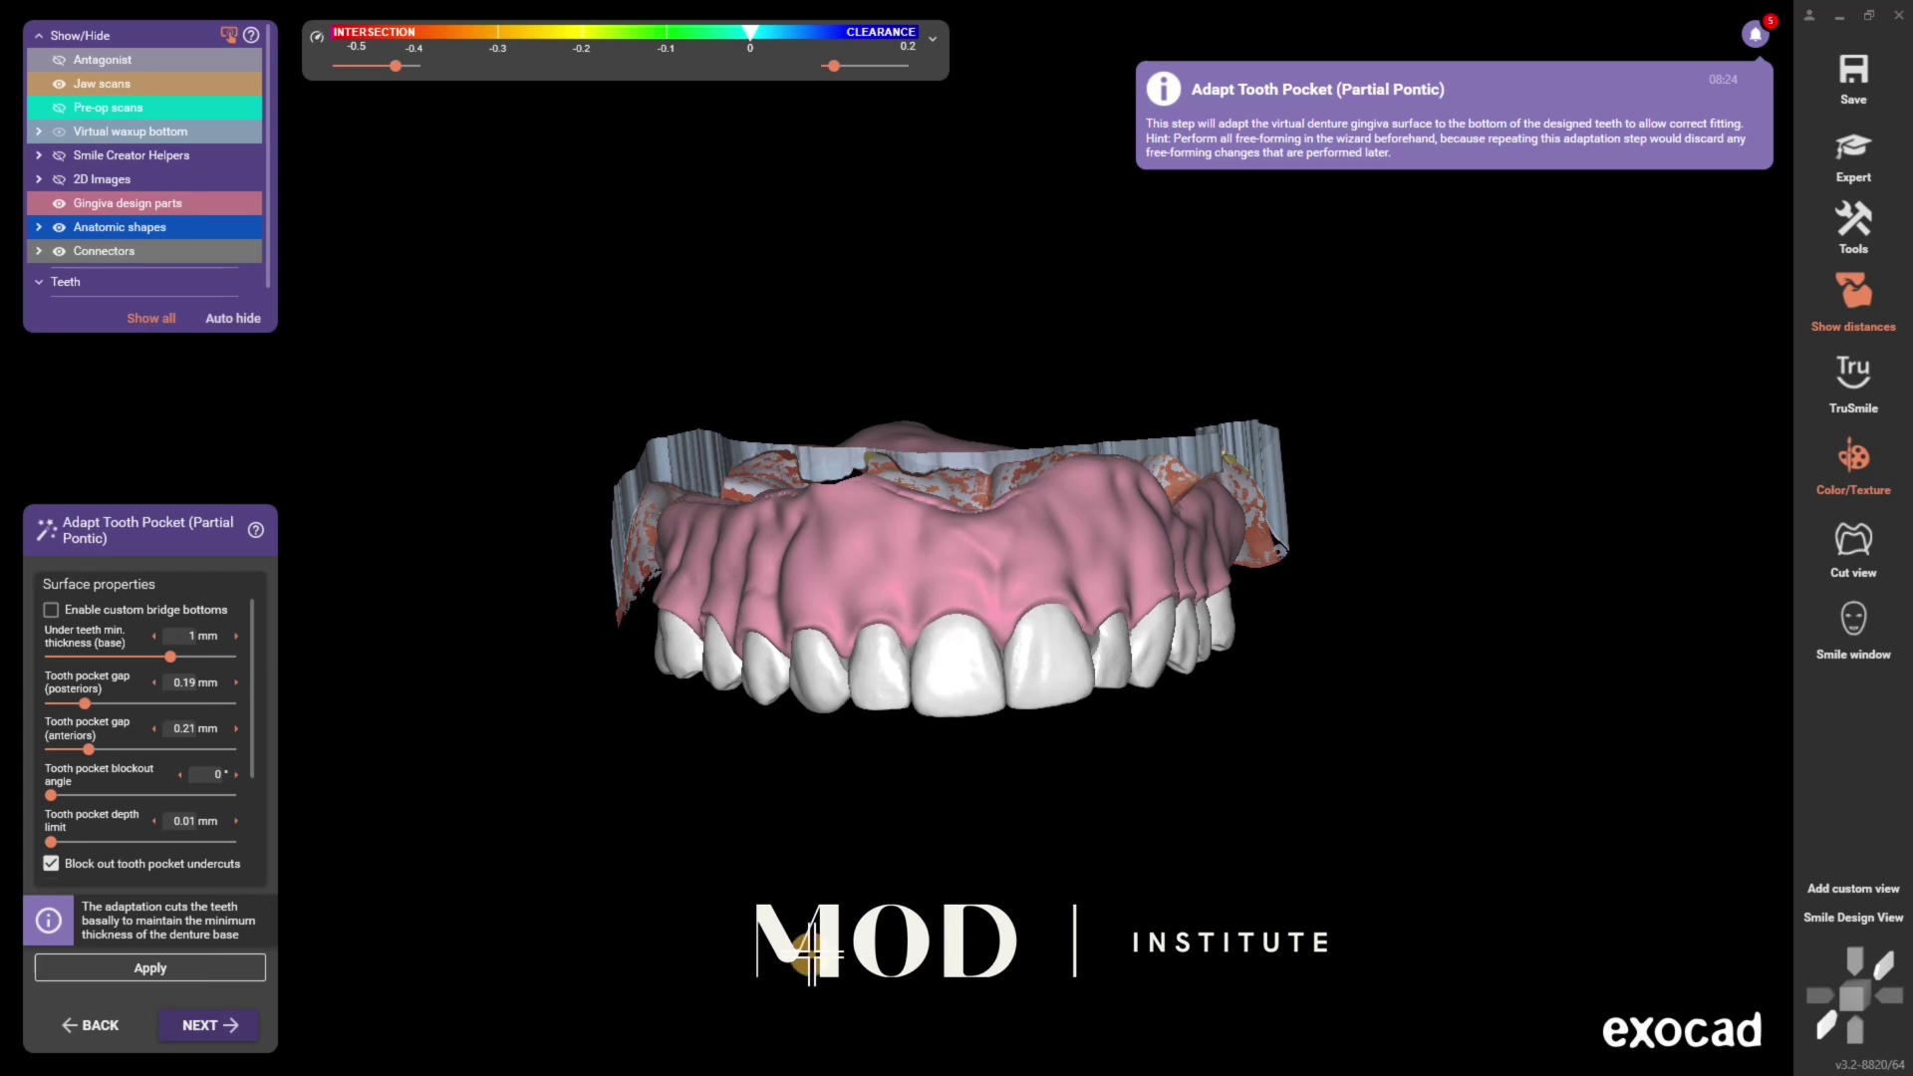
Apply the tooth pocket adaptation, then choose freehand free-forming of the merged gingiva base
click(245, 1036)
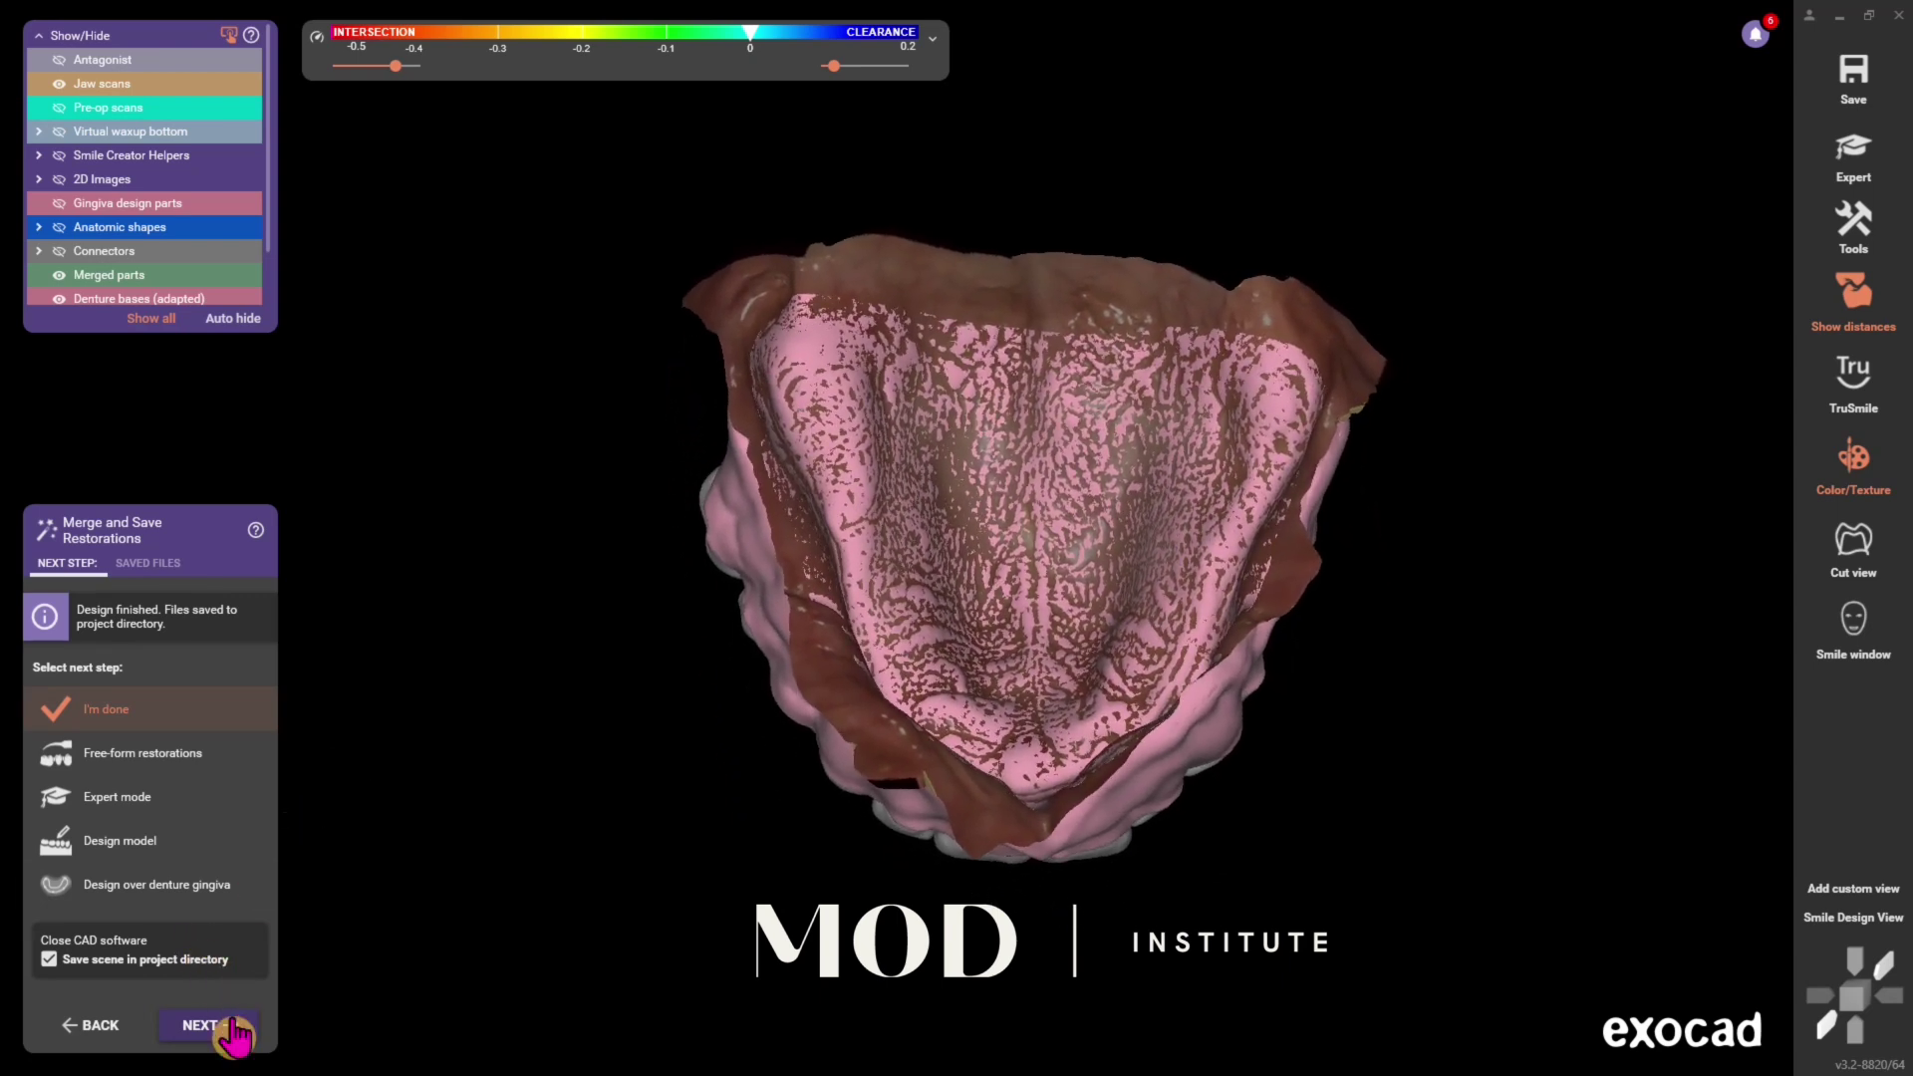
click(184, 757)
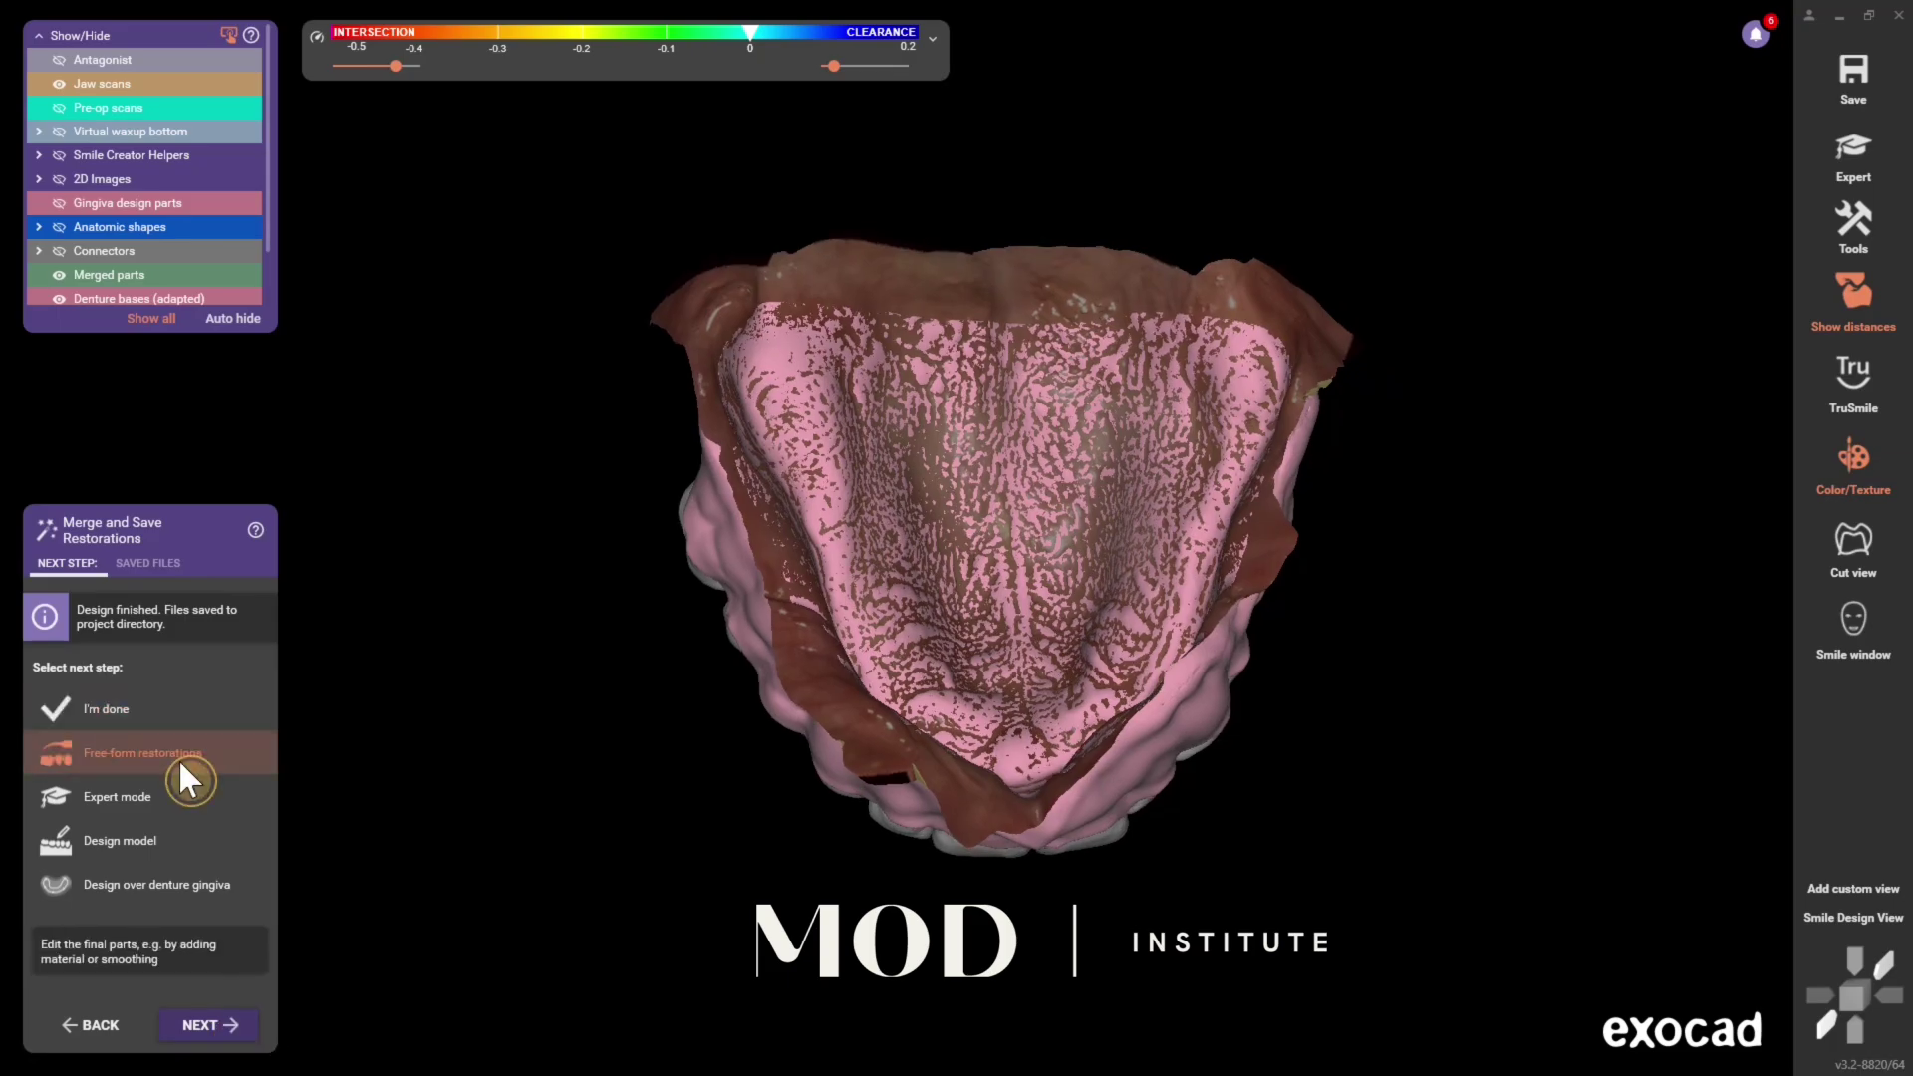
click(200, 1025)
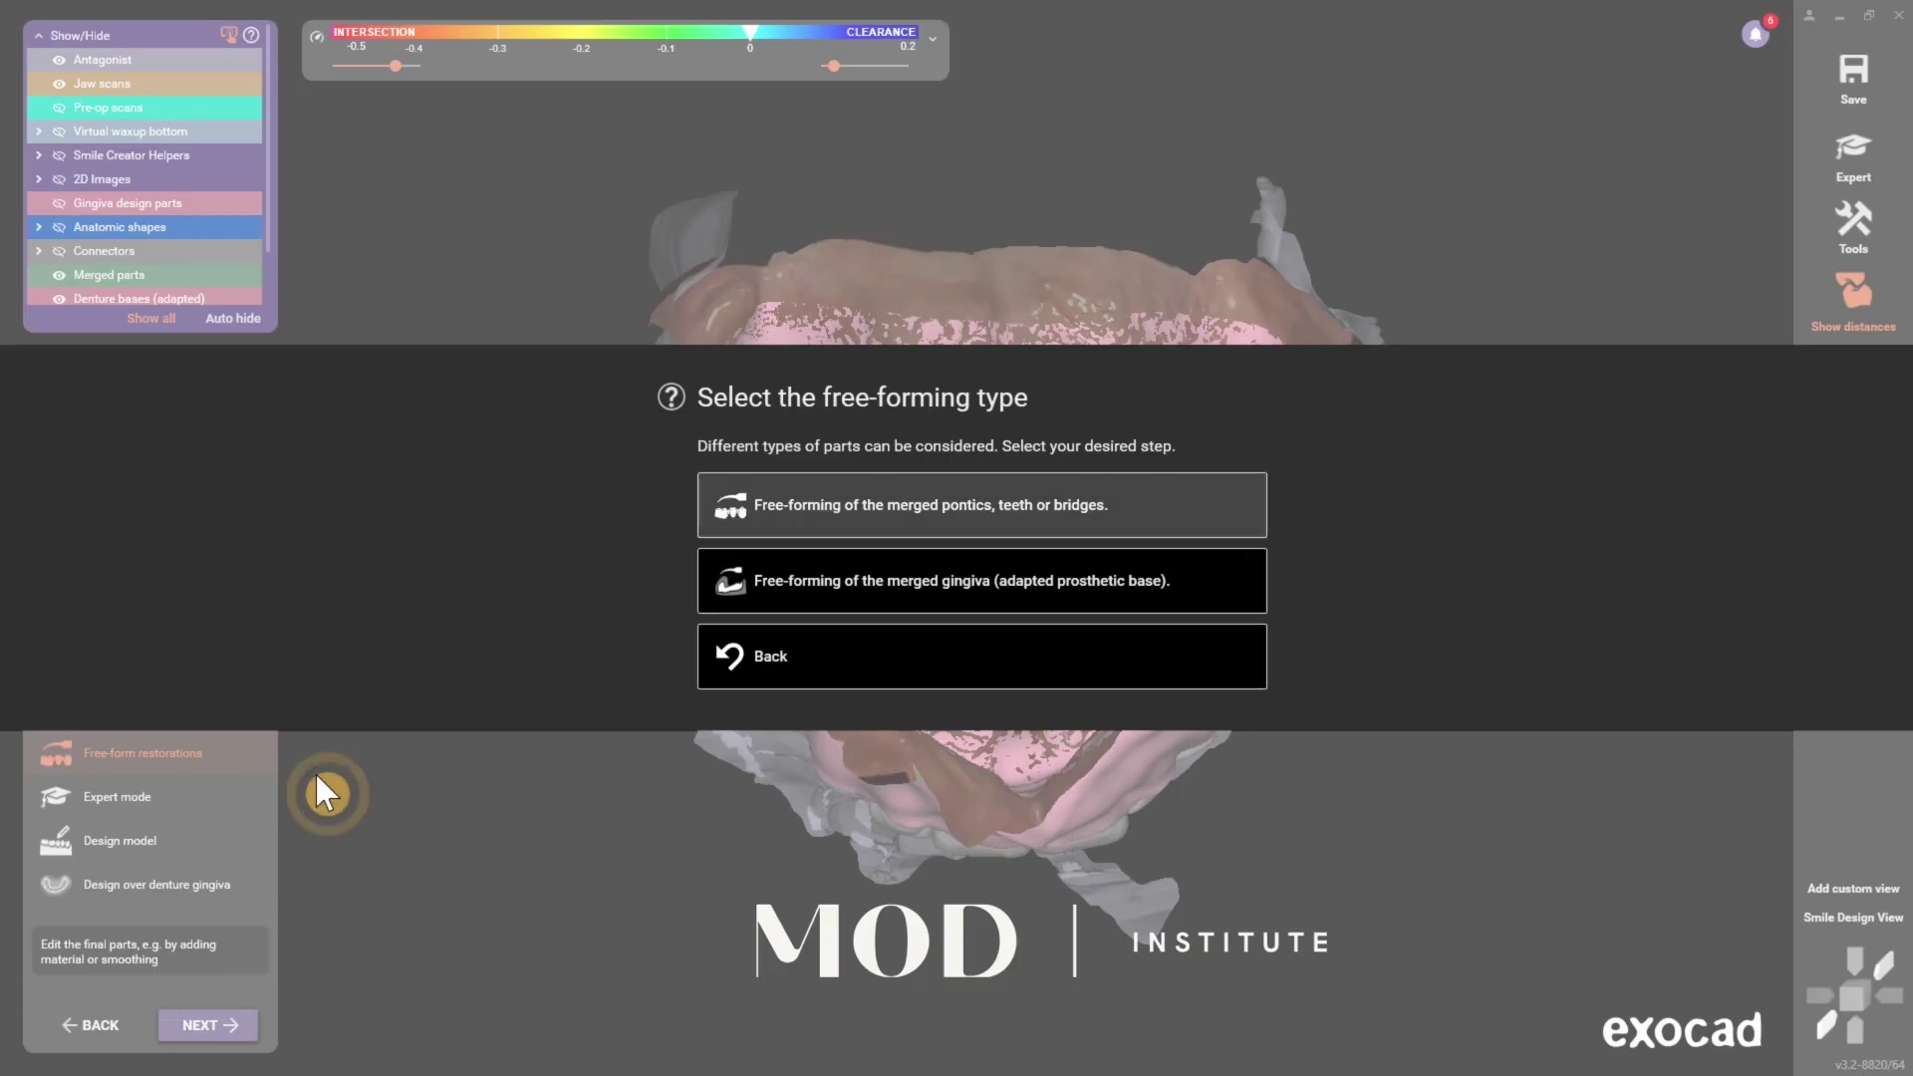
click(733, 604)
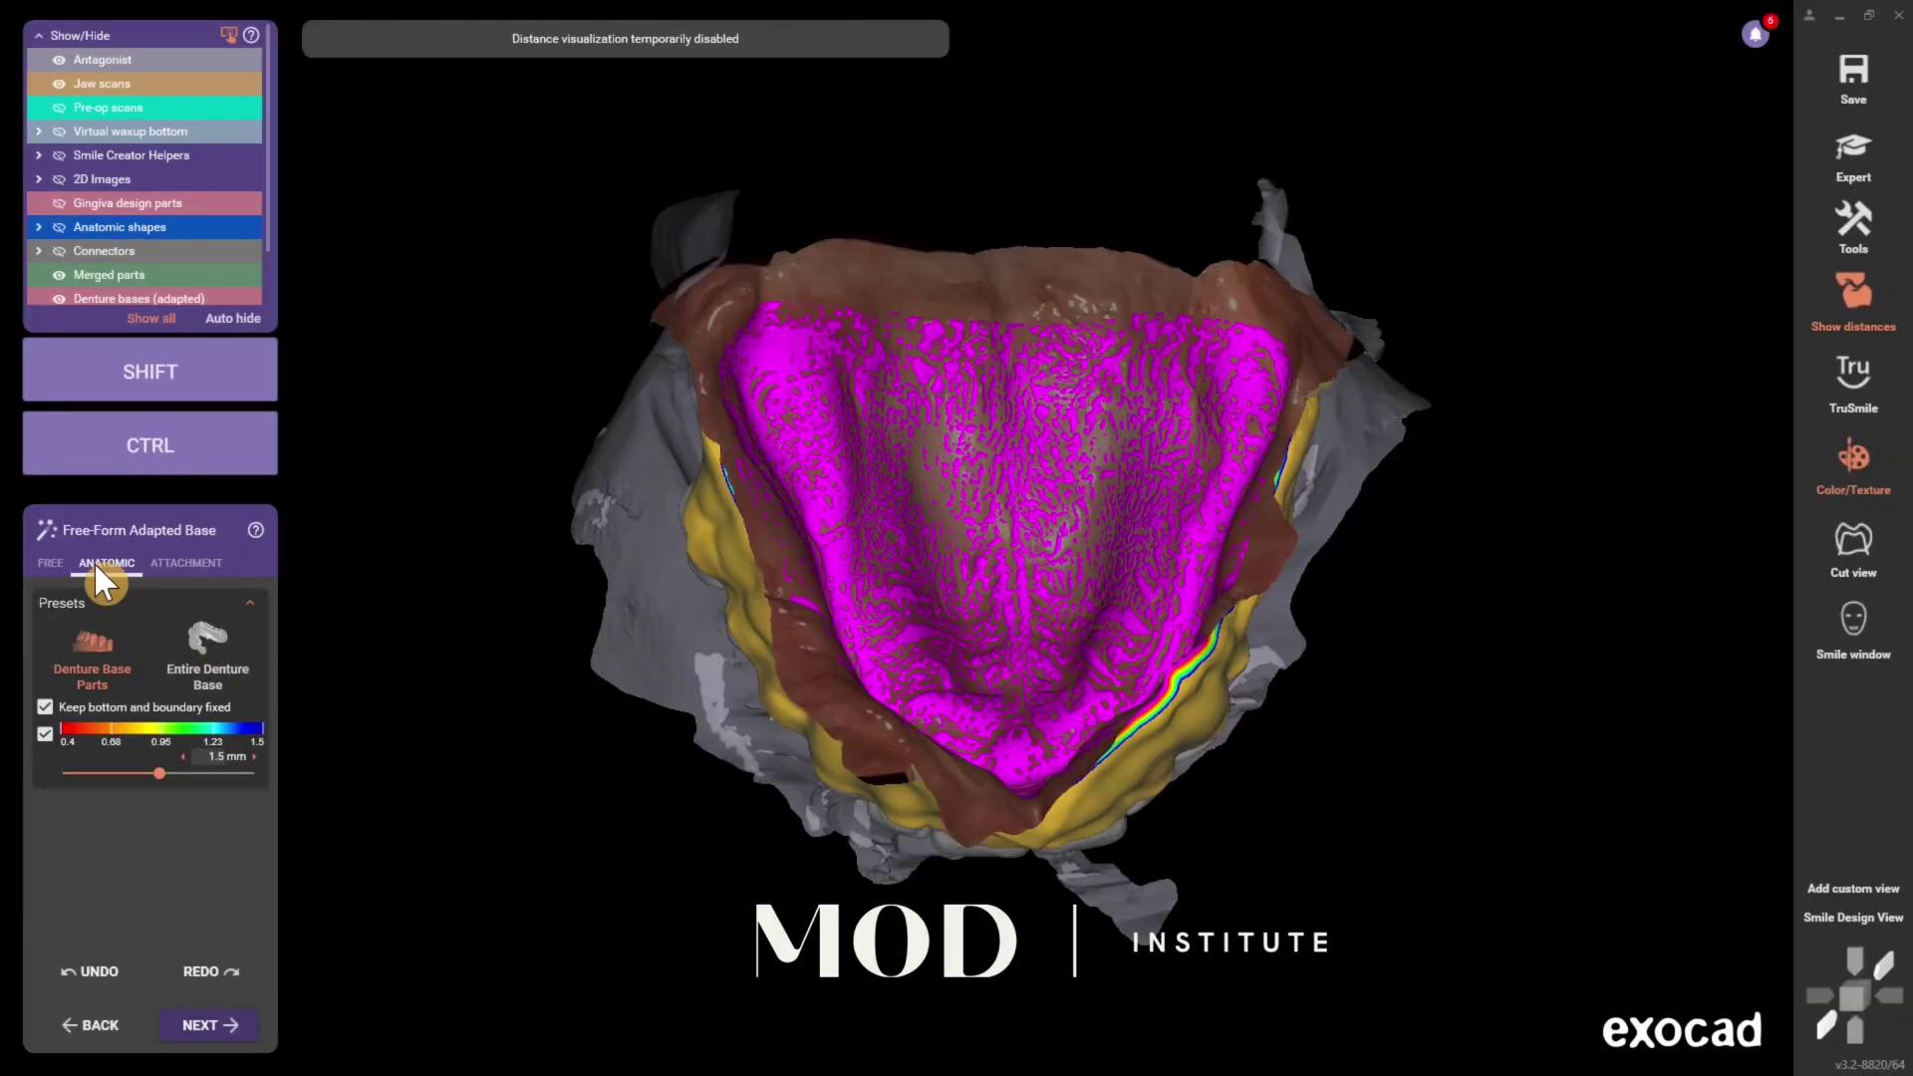
click(52, 558)
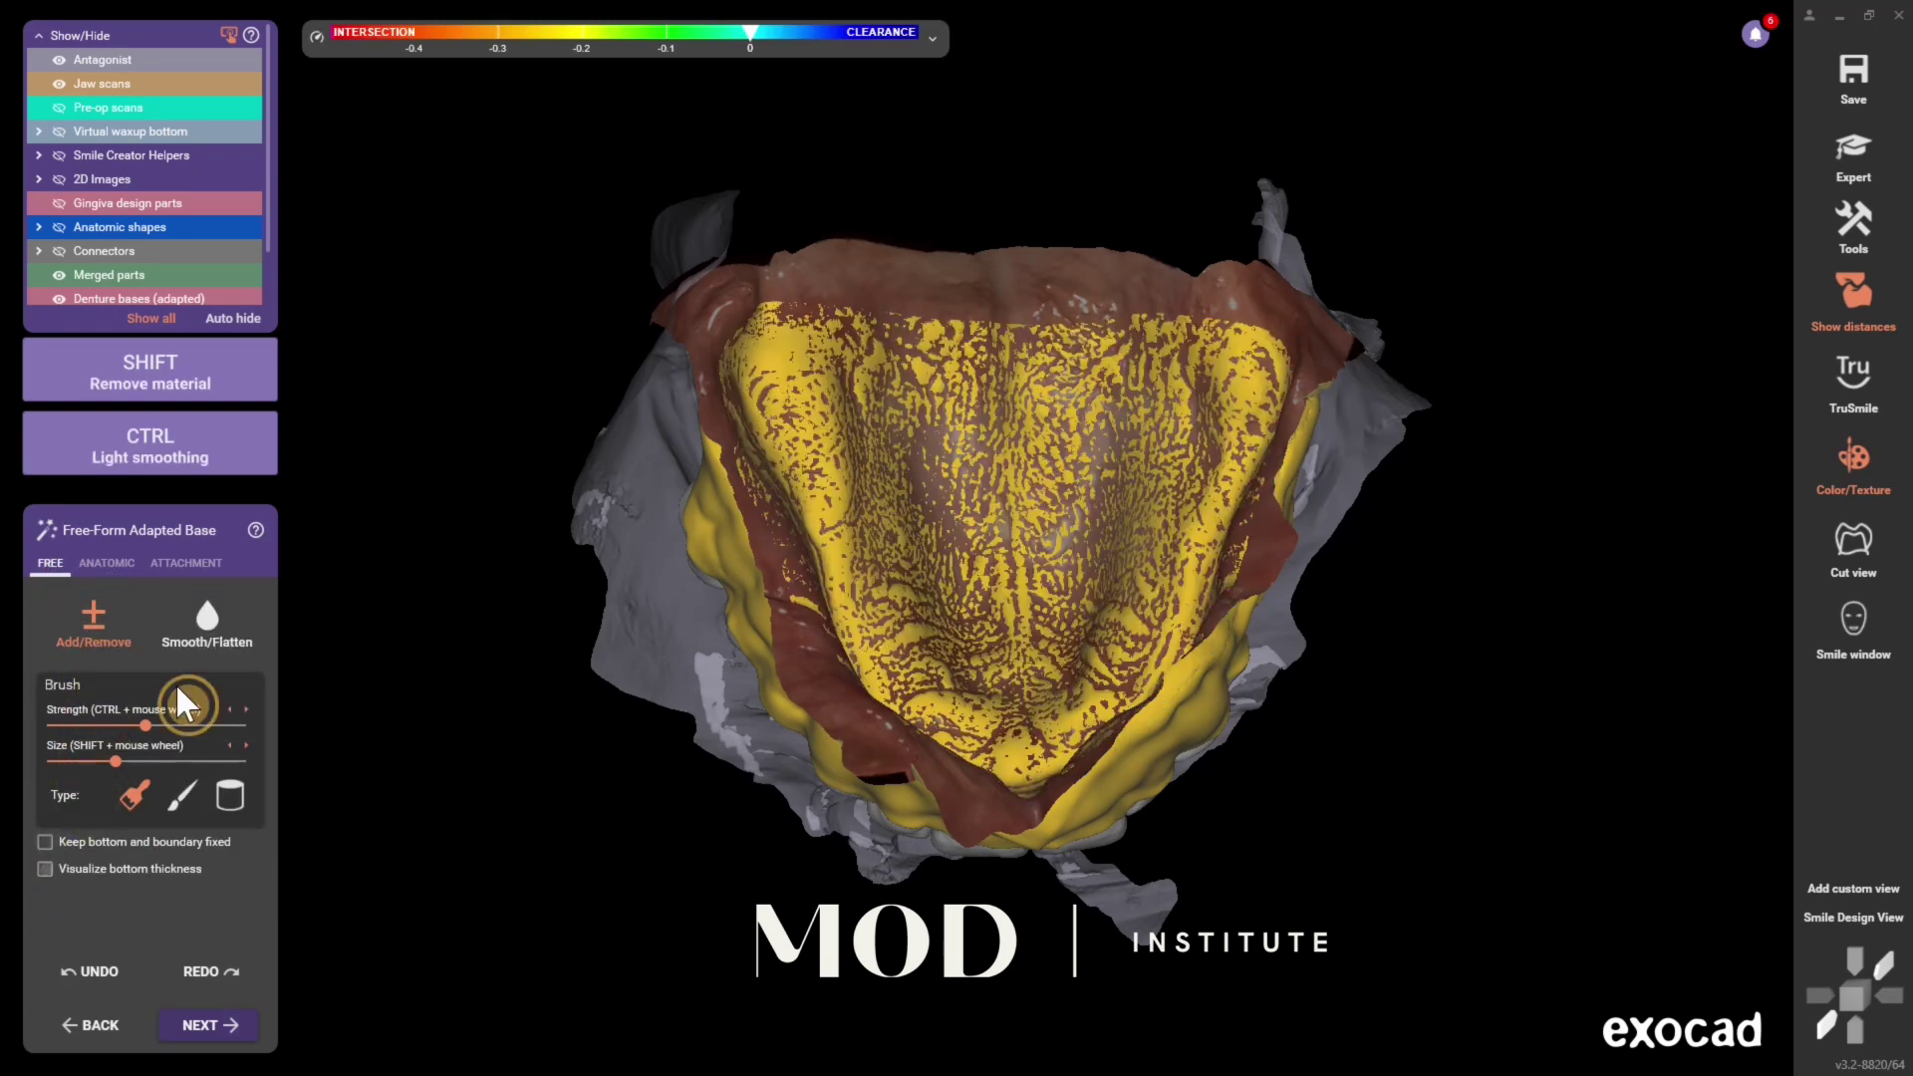
Colour the base by Distance to scan data with a 0.01–1.42 mm scale
mouse_move(827, 92)
click(934, 40)
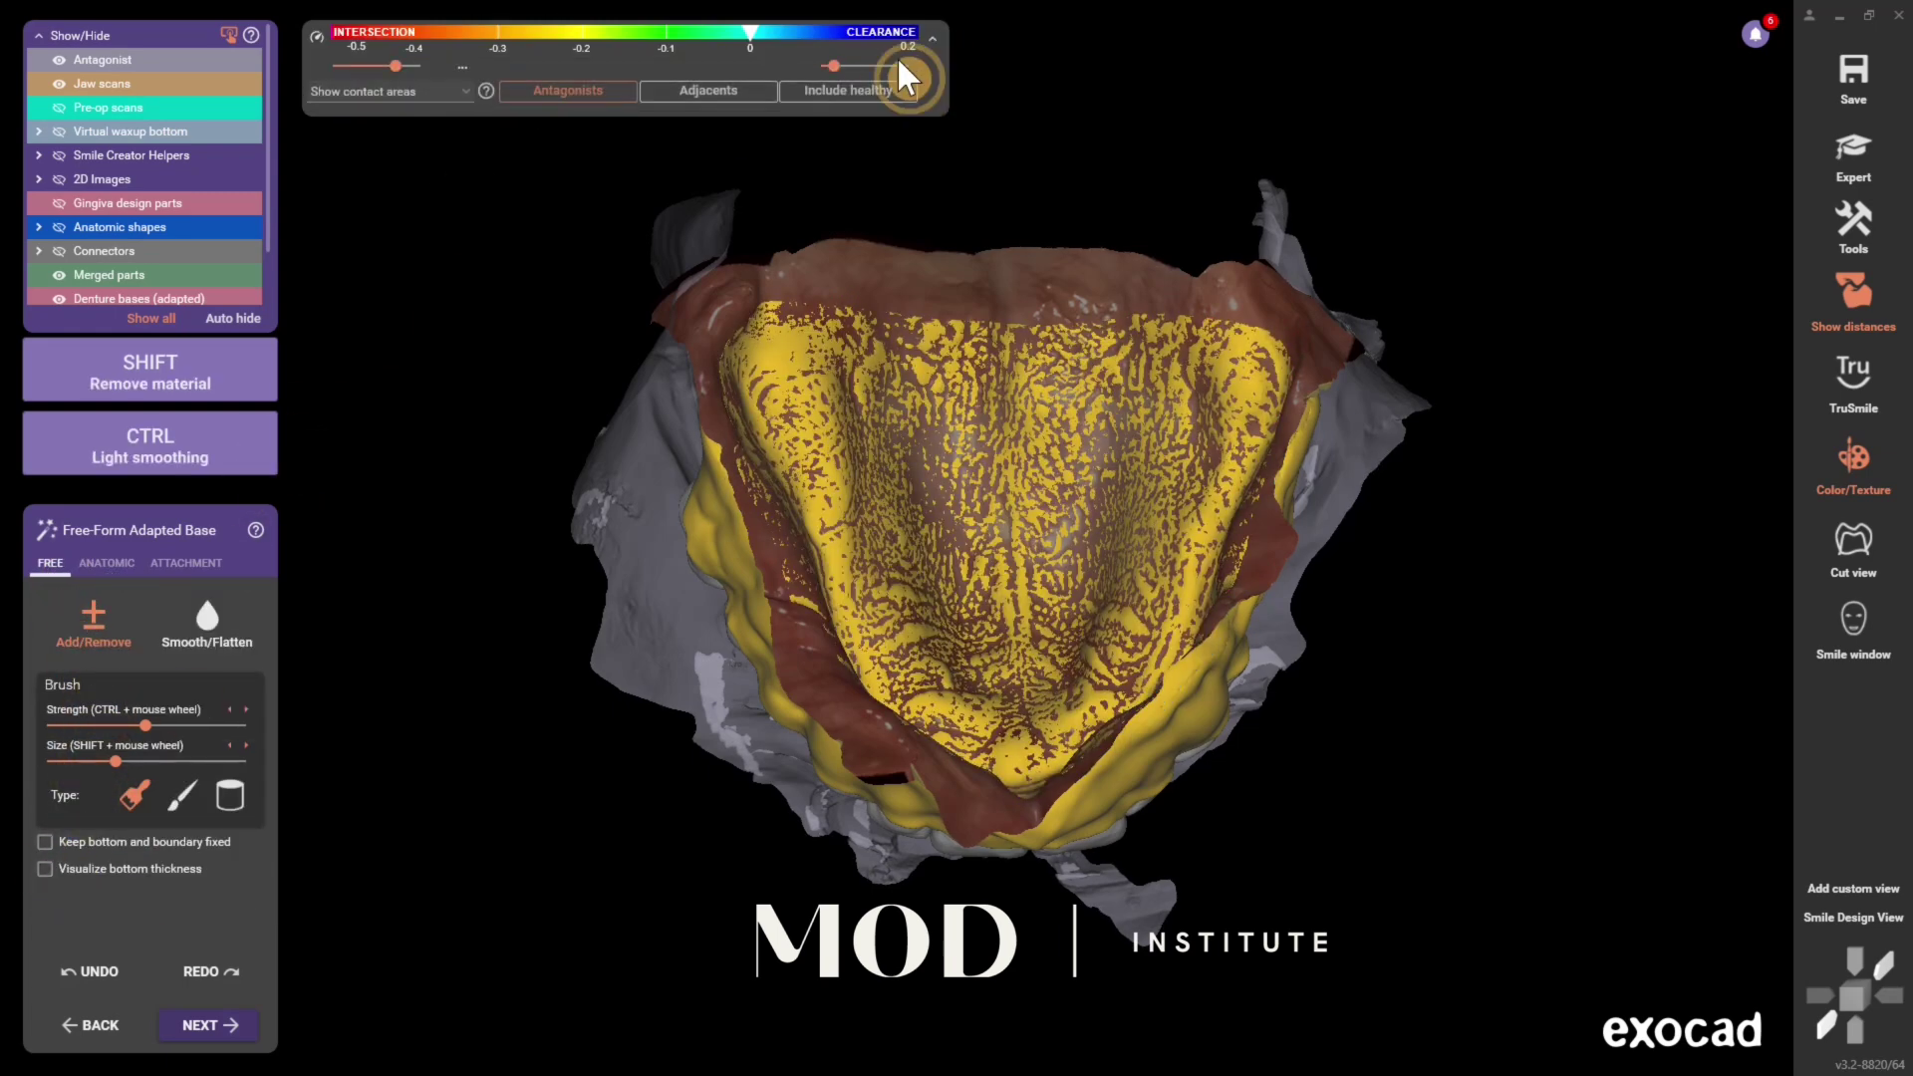
click(407, 92)
click(386, 222)
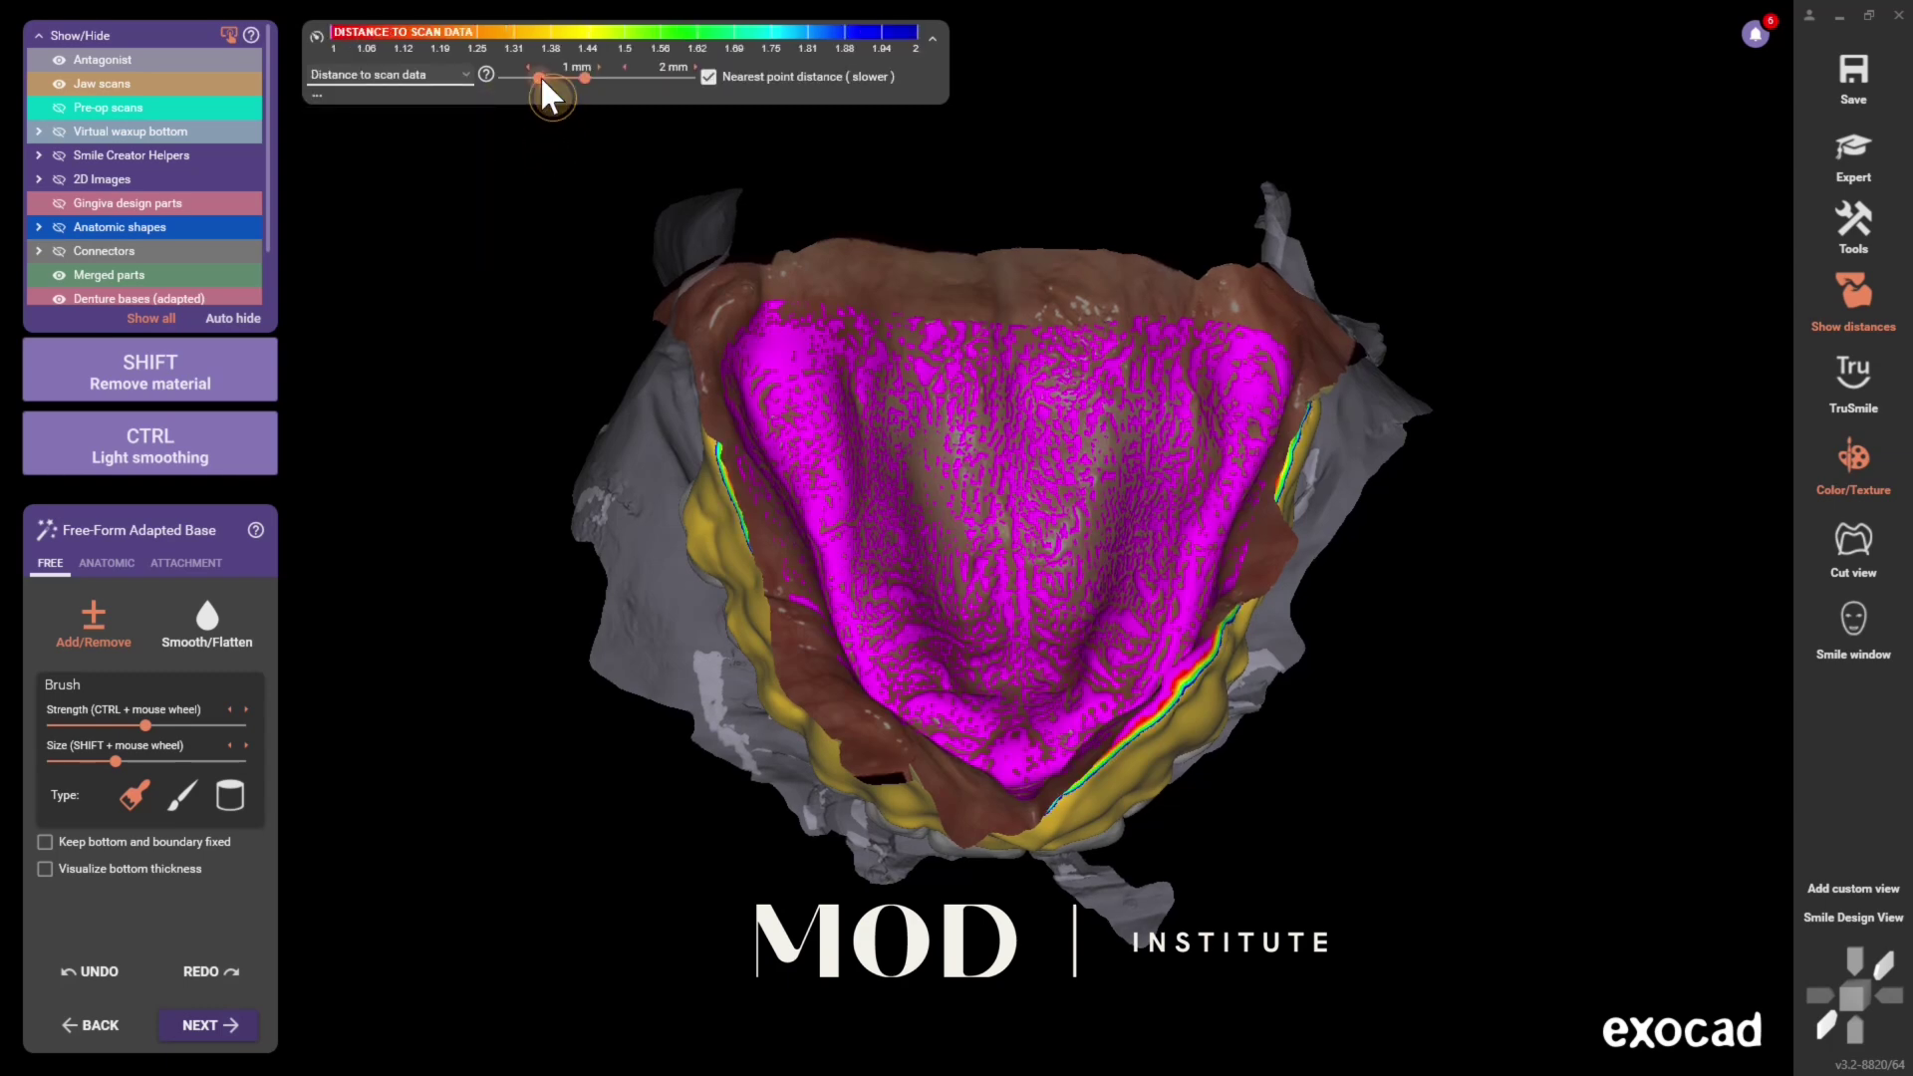
click(501, 76)
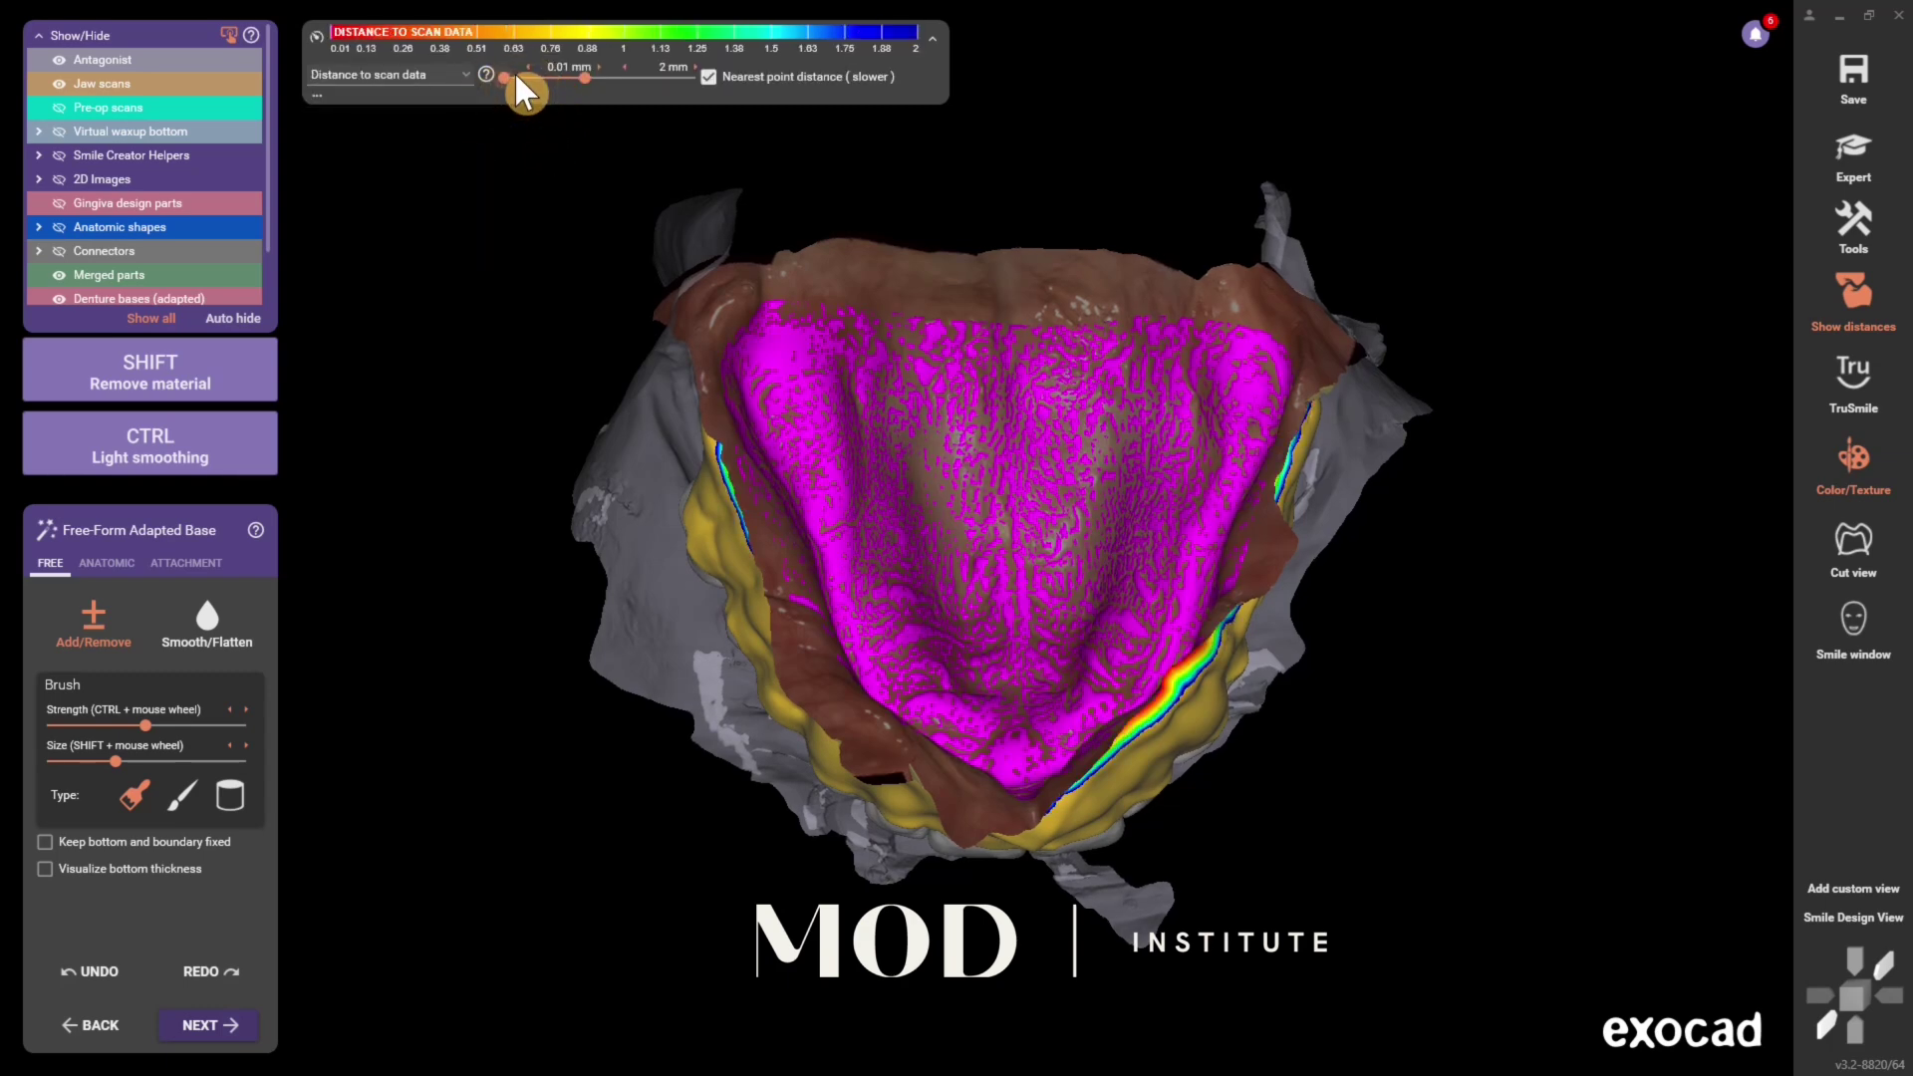
click(563, 76)
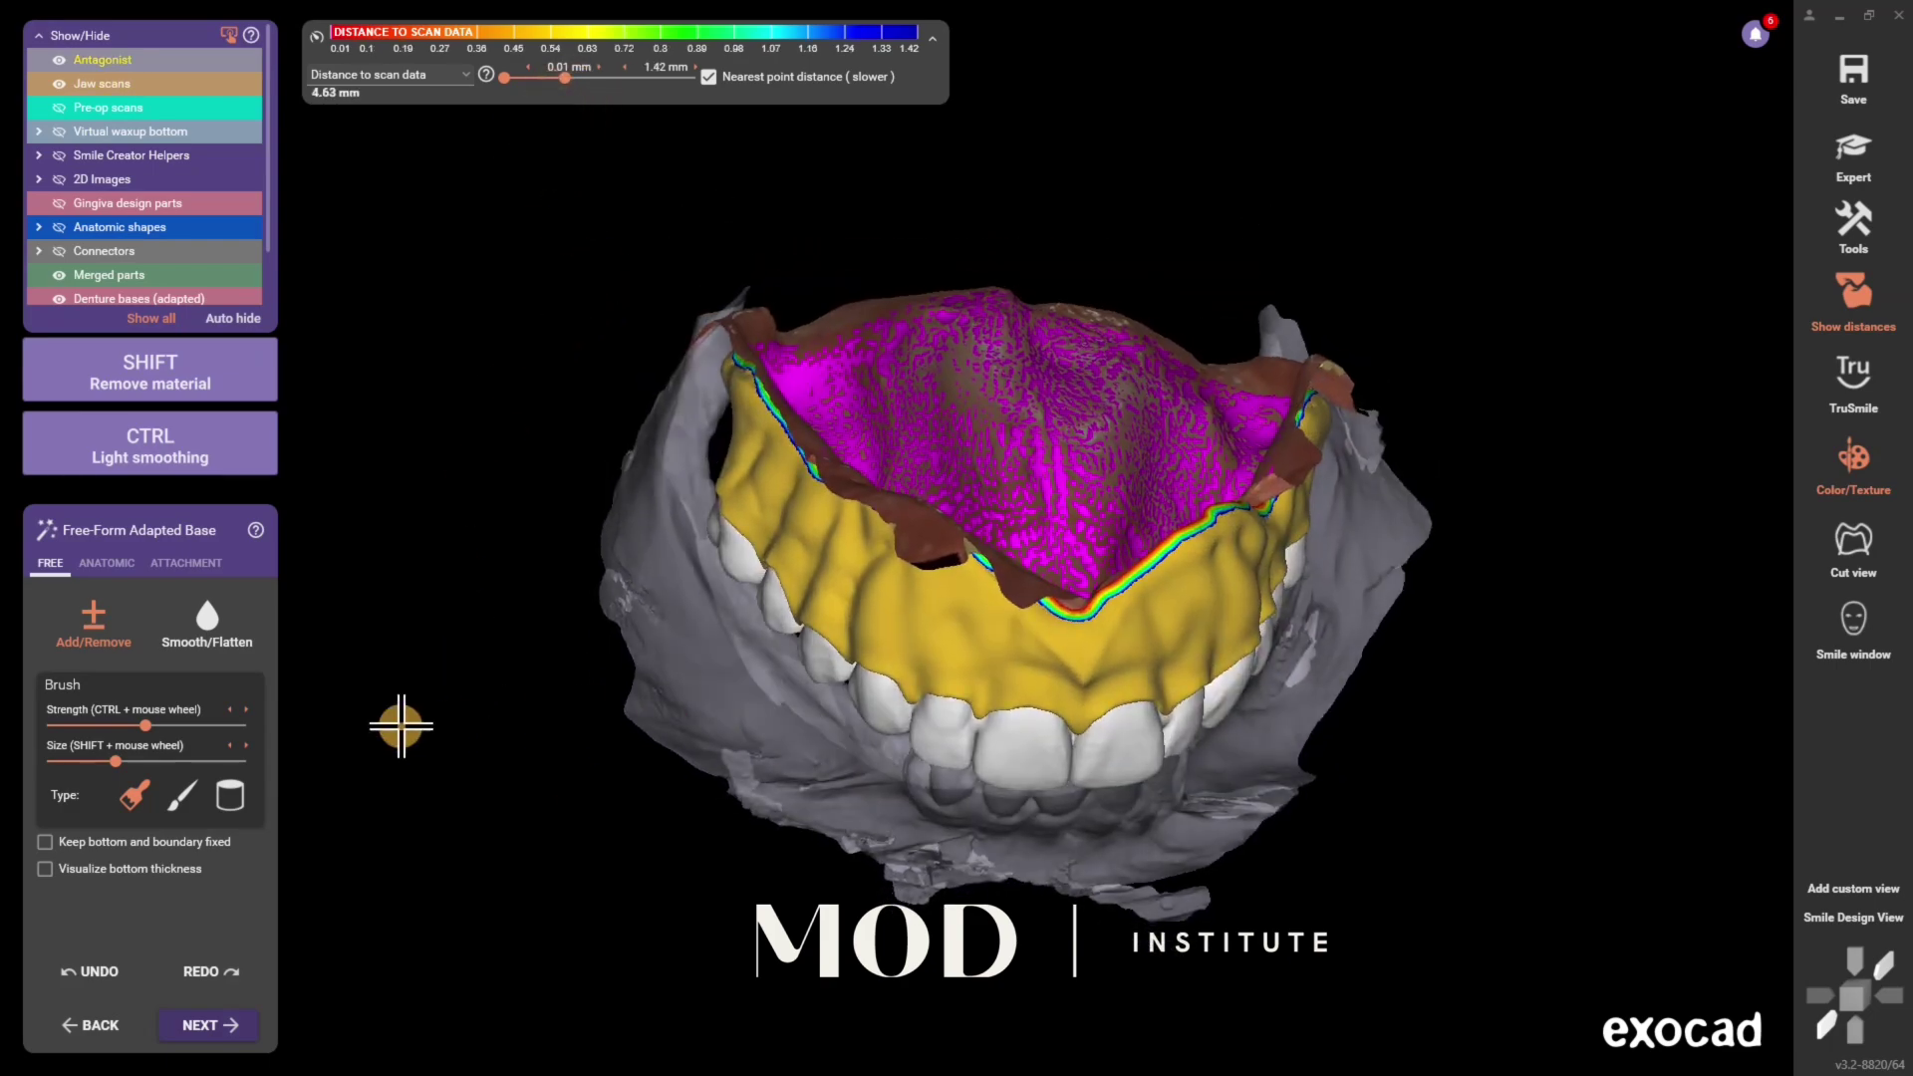
Flatten the labial border of the denture base with the Smooth/Flatten brush, holding Shift
click(206, 619)
scroll(1123, 555, up, 3)
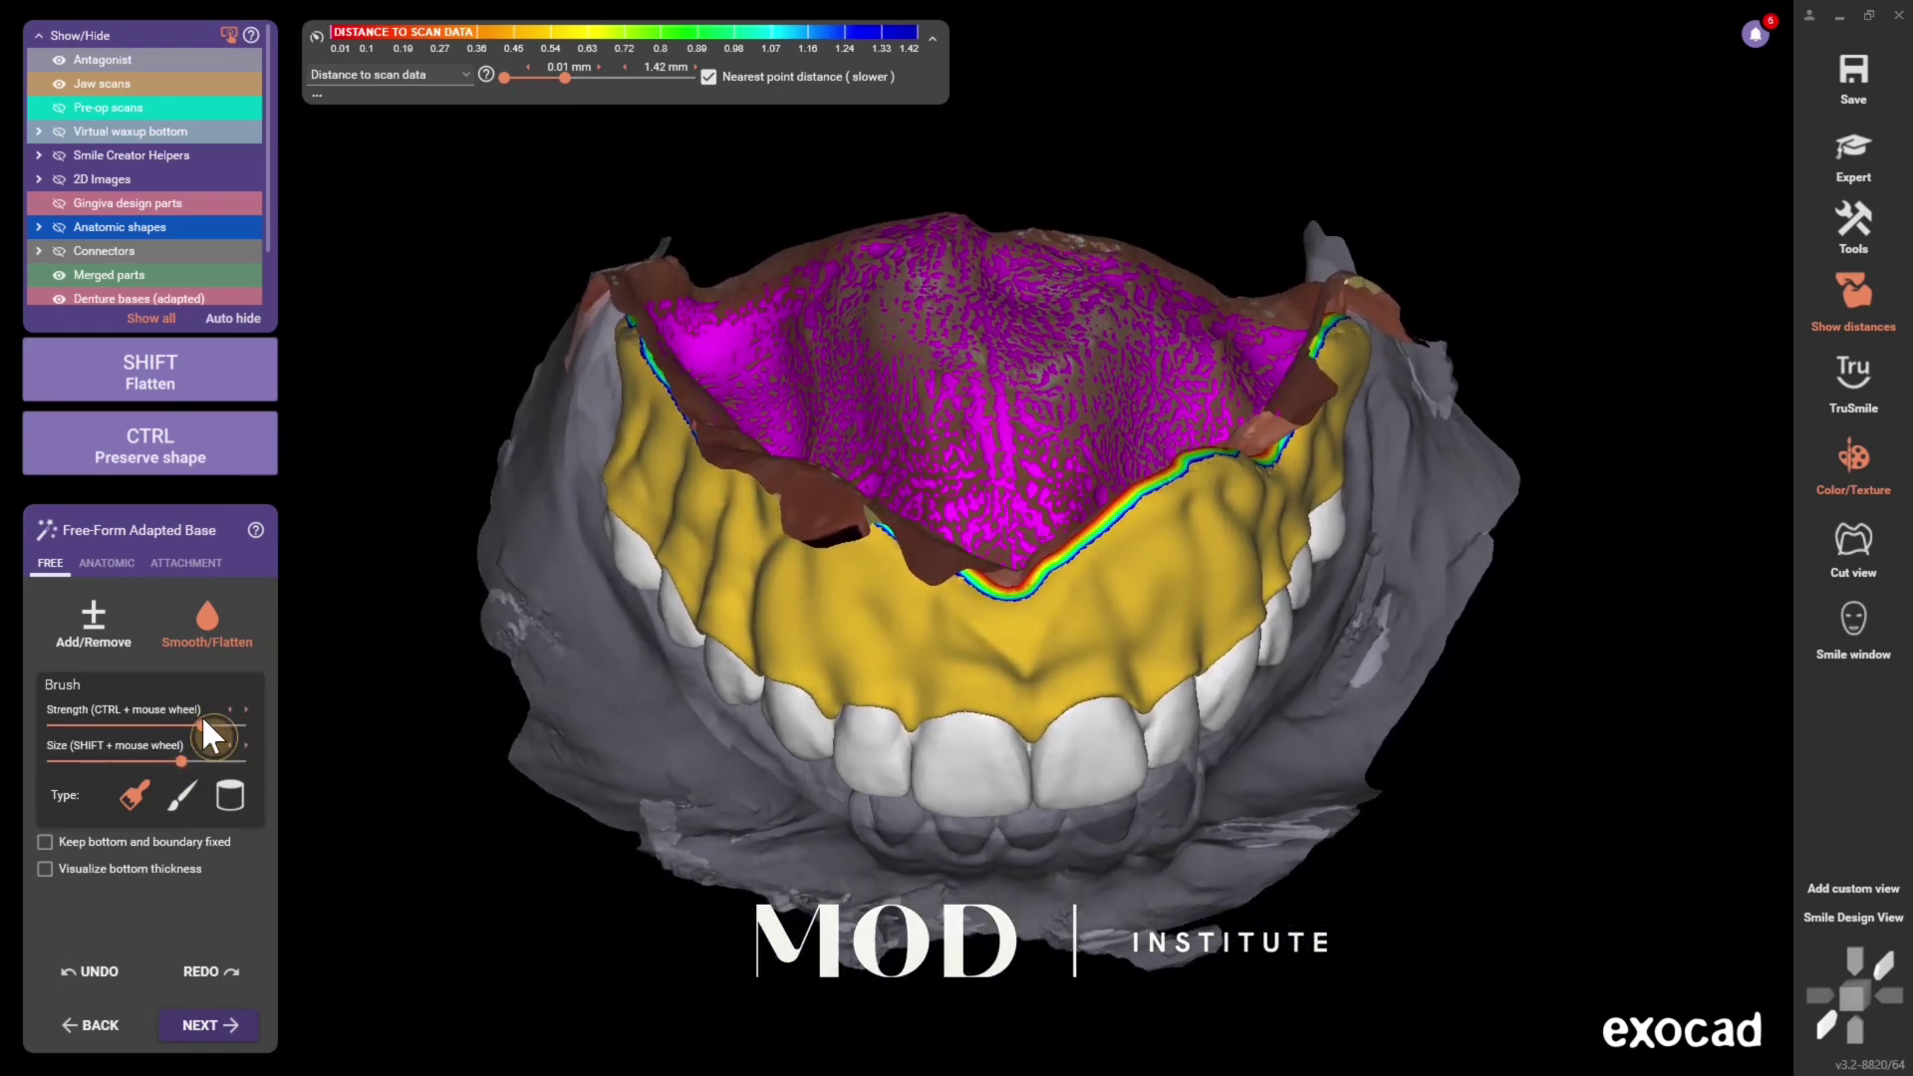
key(shift)
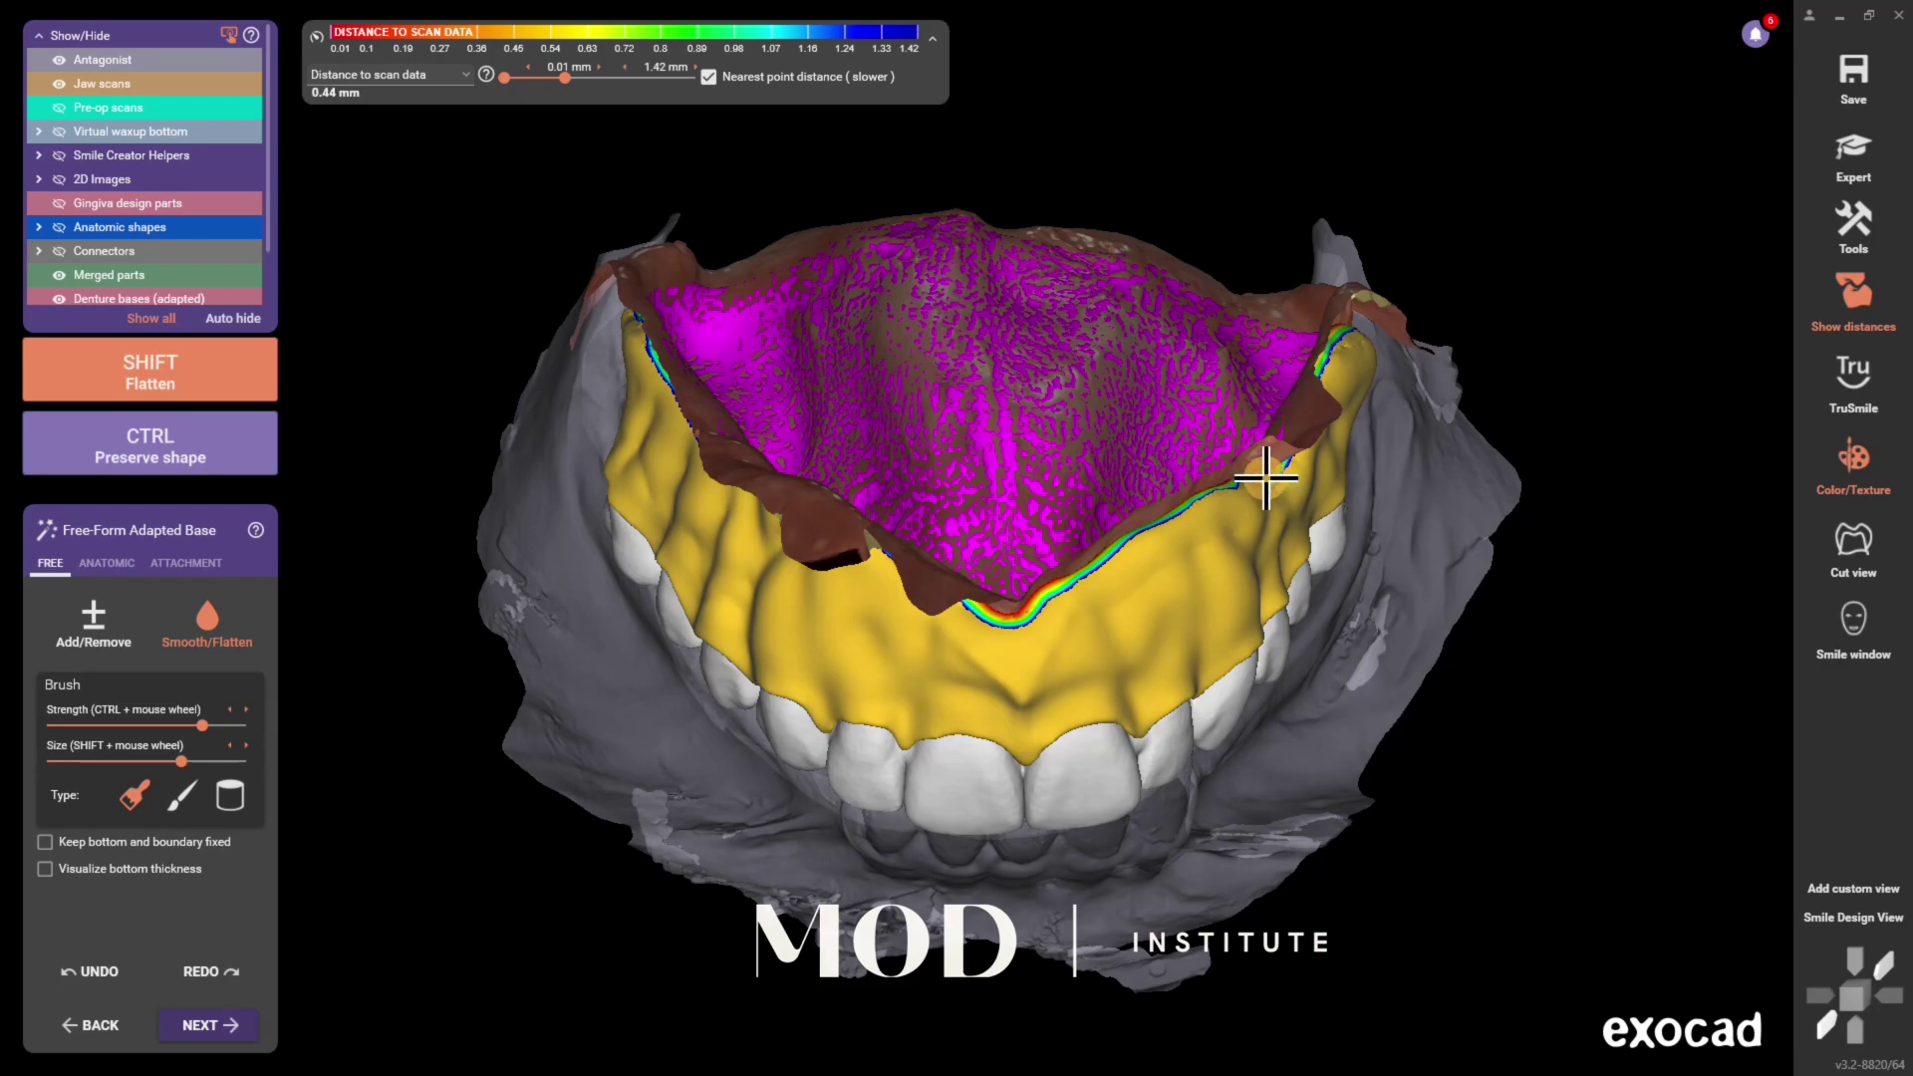
right_drag(1265, 478, 1016, 406)
scroll(1066, 336, up, 3)
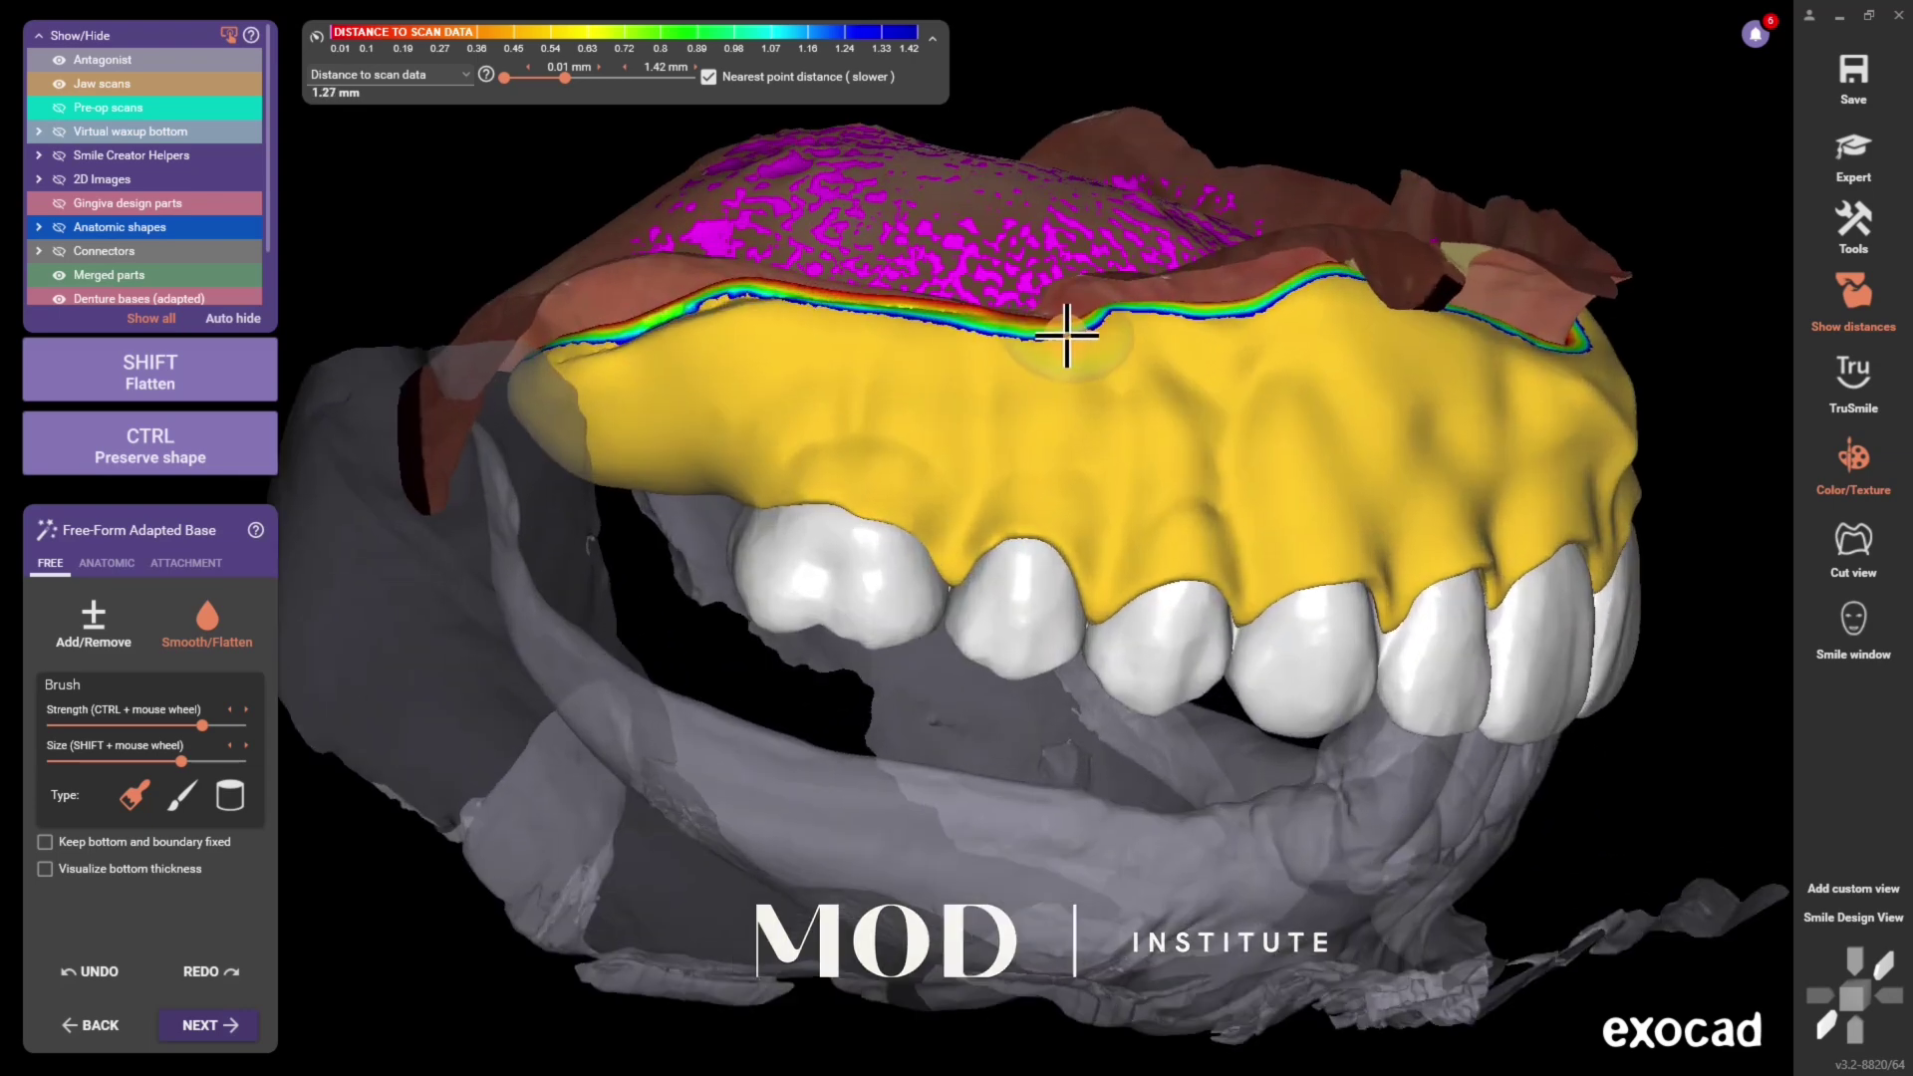
key(shift)
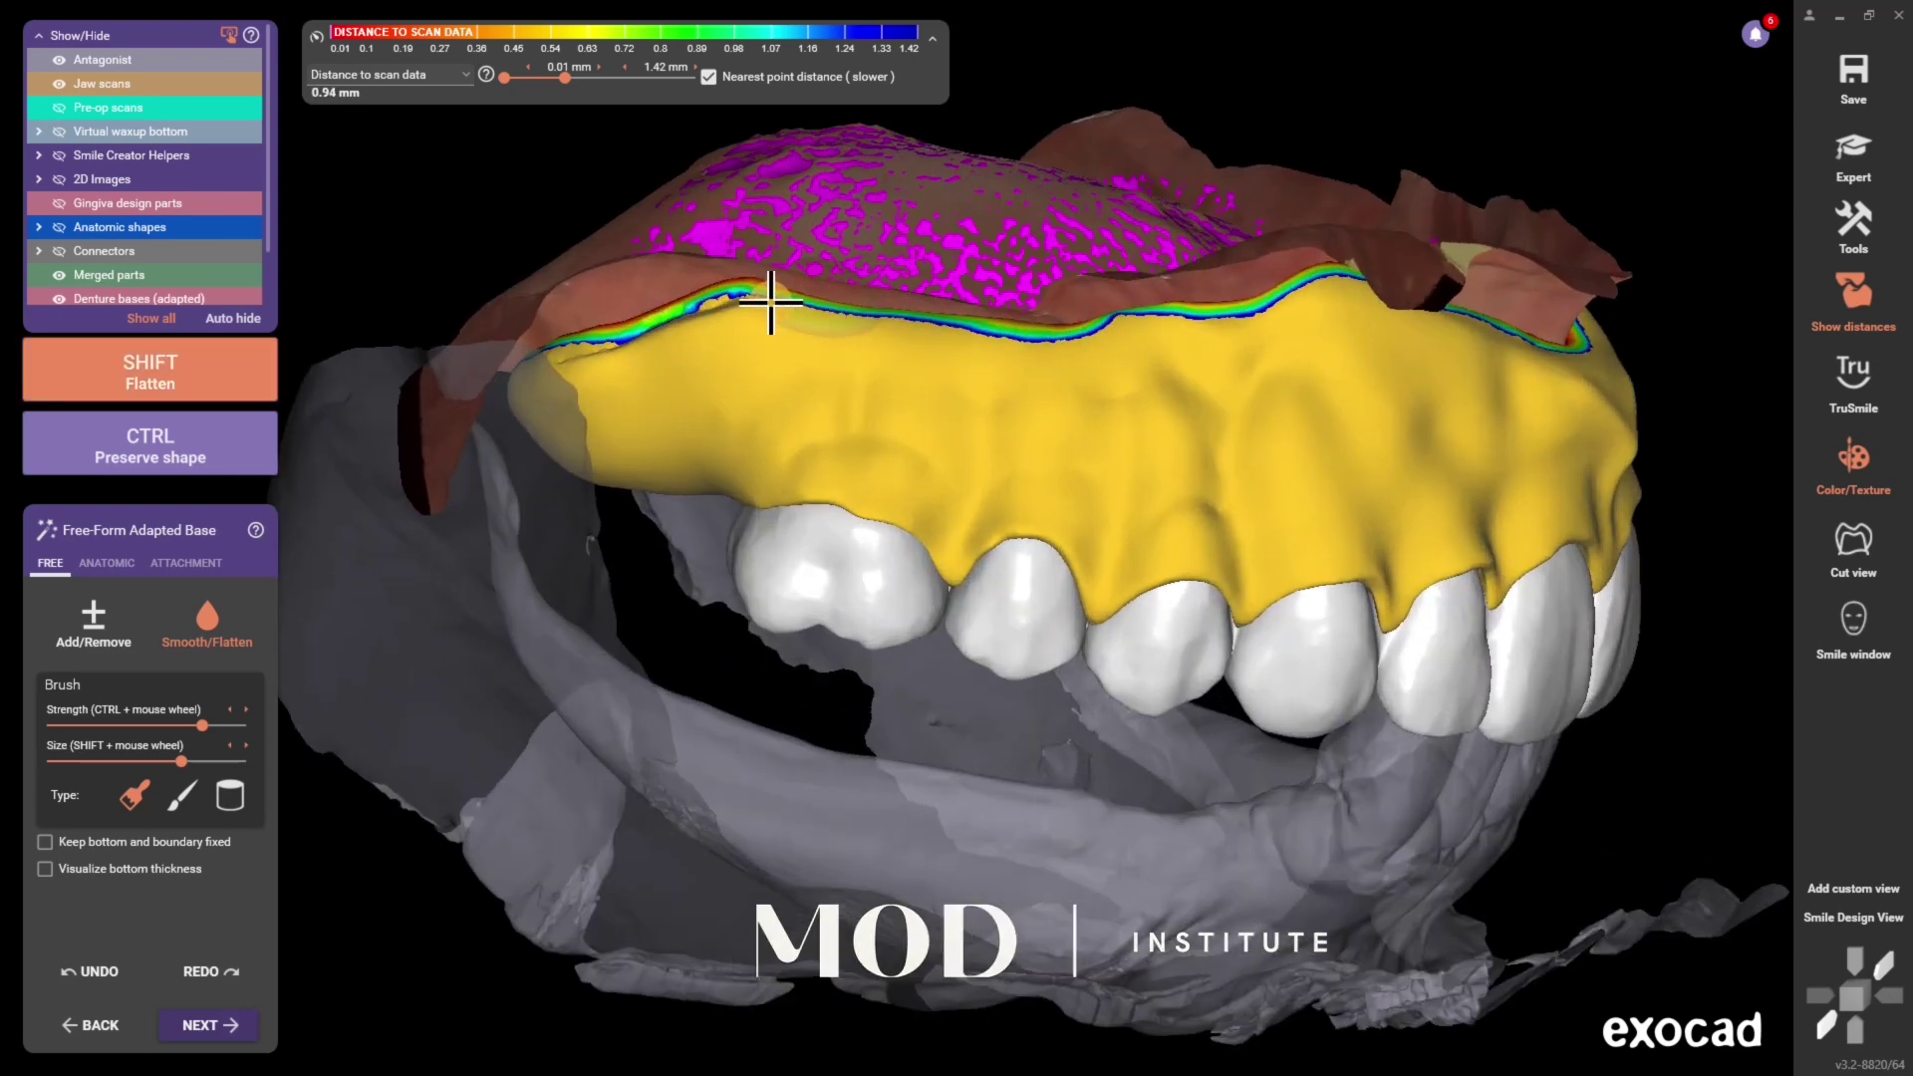
right_drag(1132, 505, 1024, 363)
key(shift)
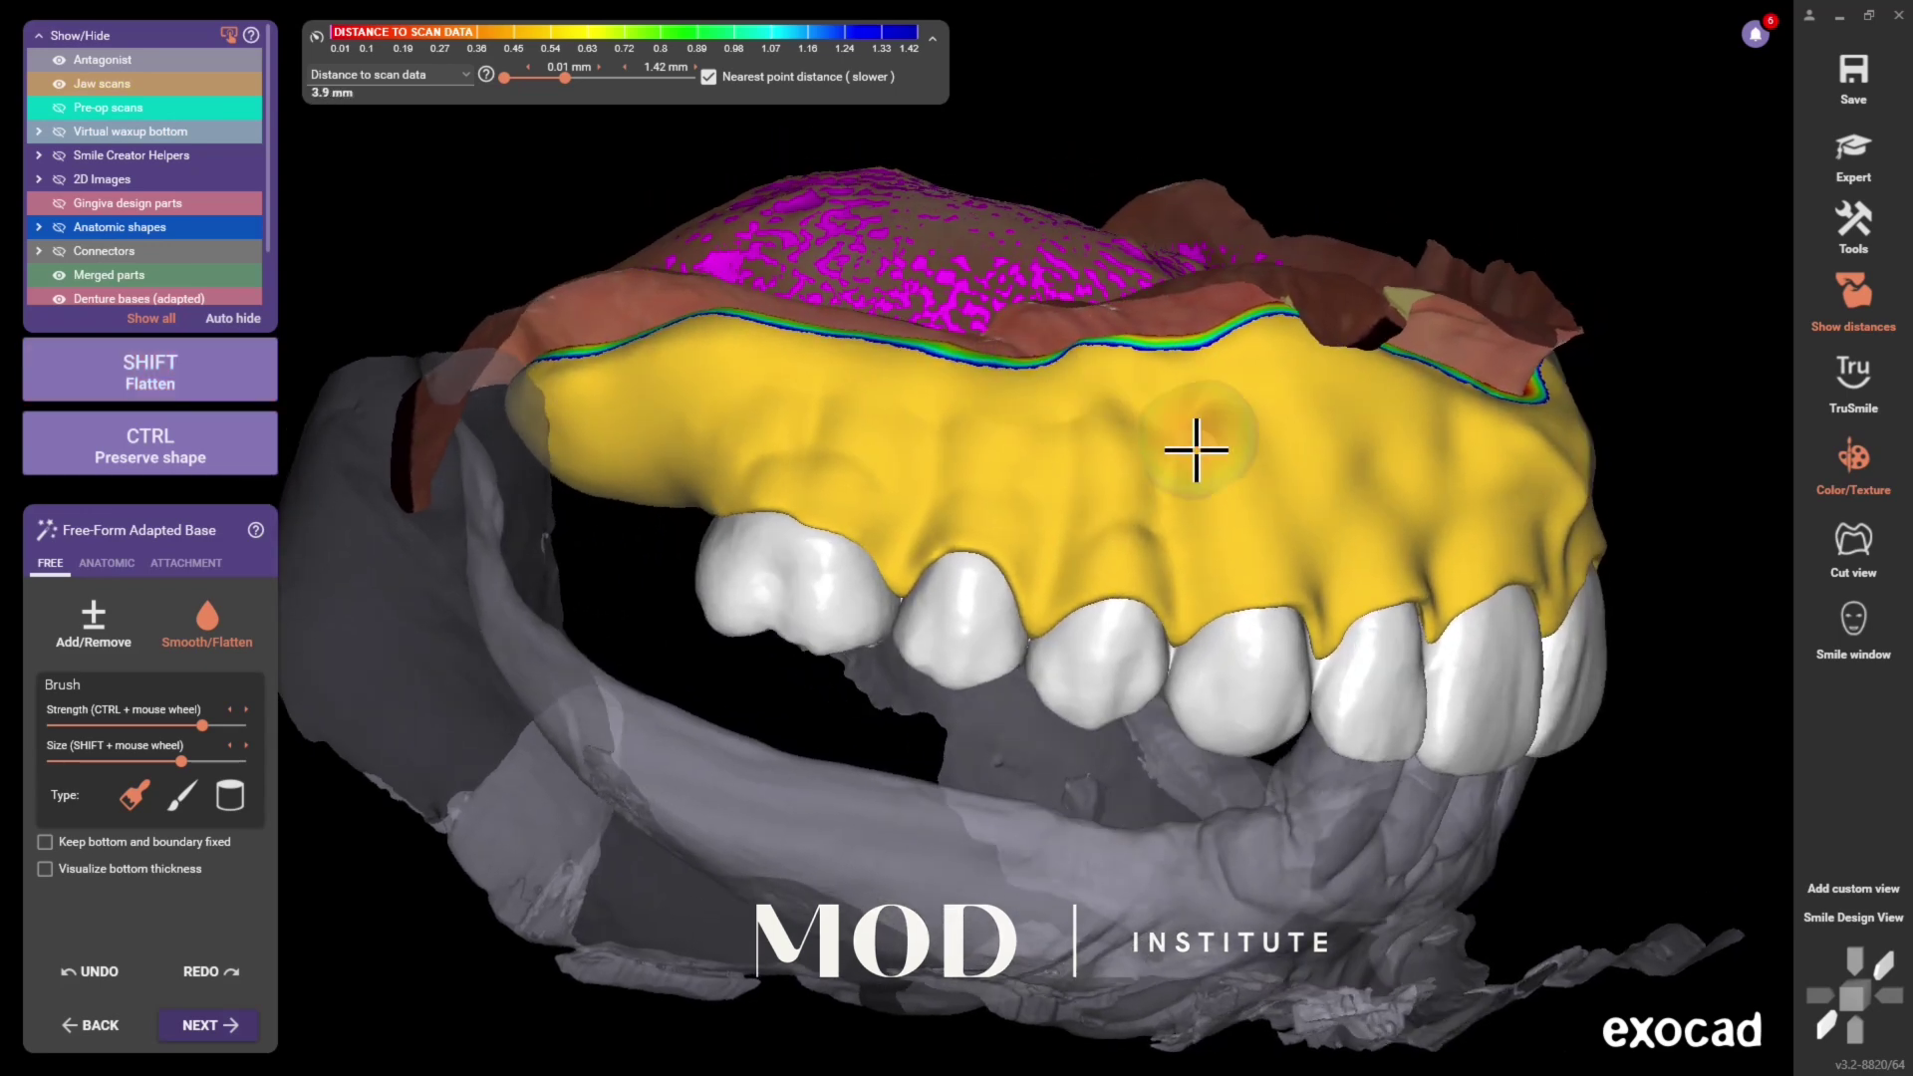
right_drag(1200, 465, 871, 389)
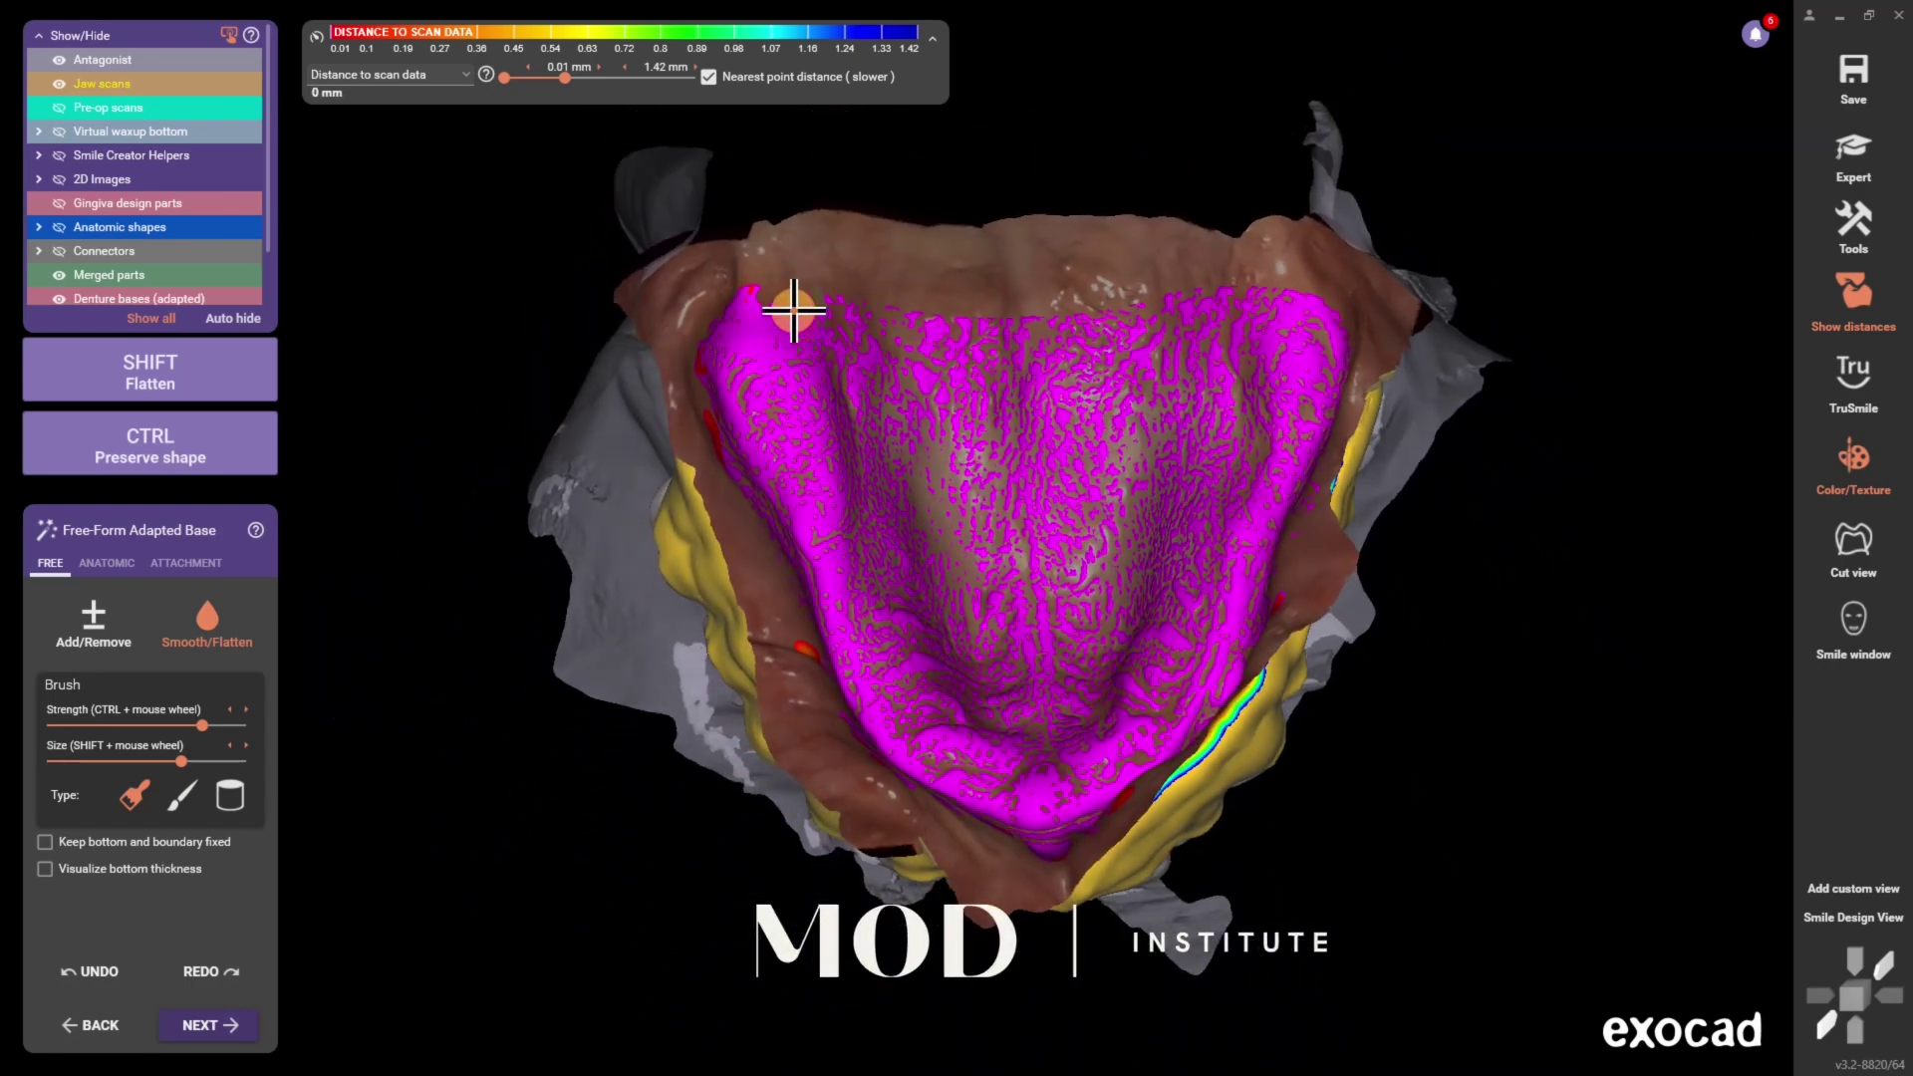
Add material along the left and right anterior palatal rim and fill the gap between them
click(92, 618)
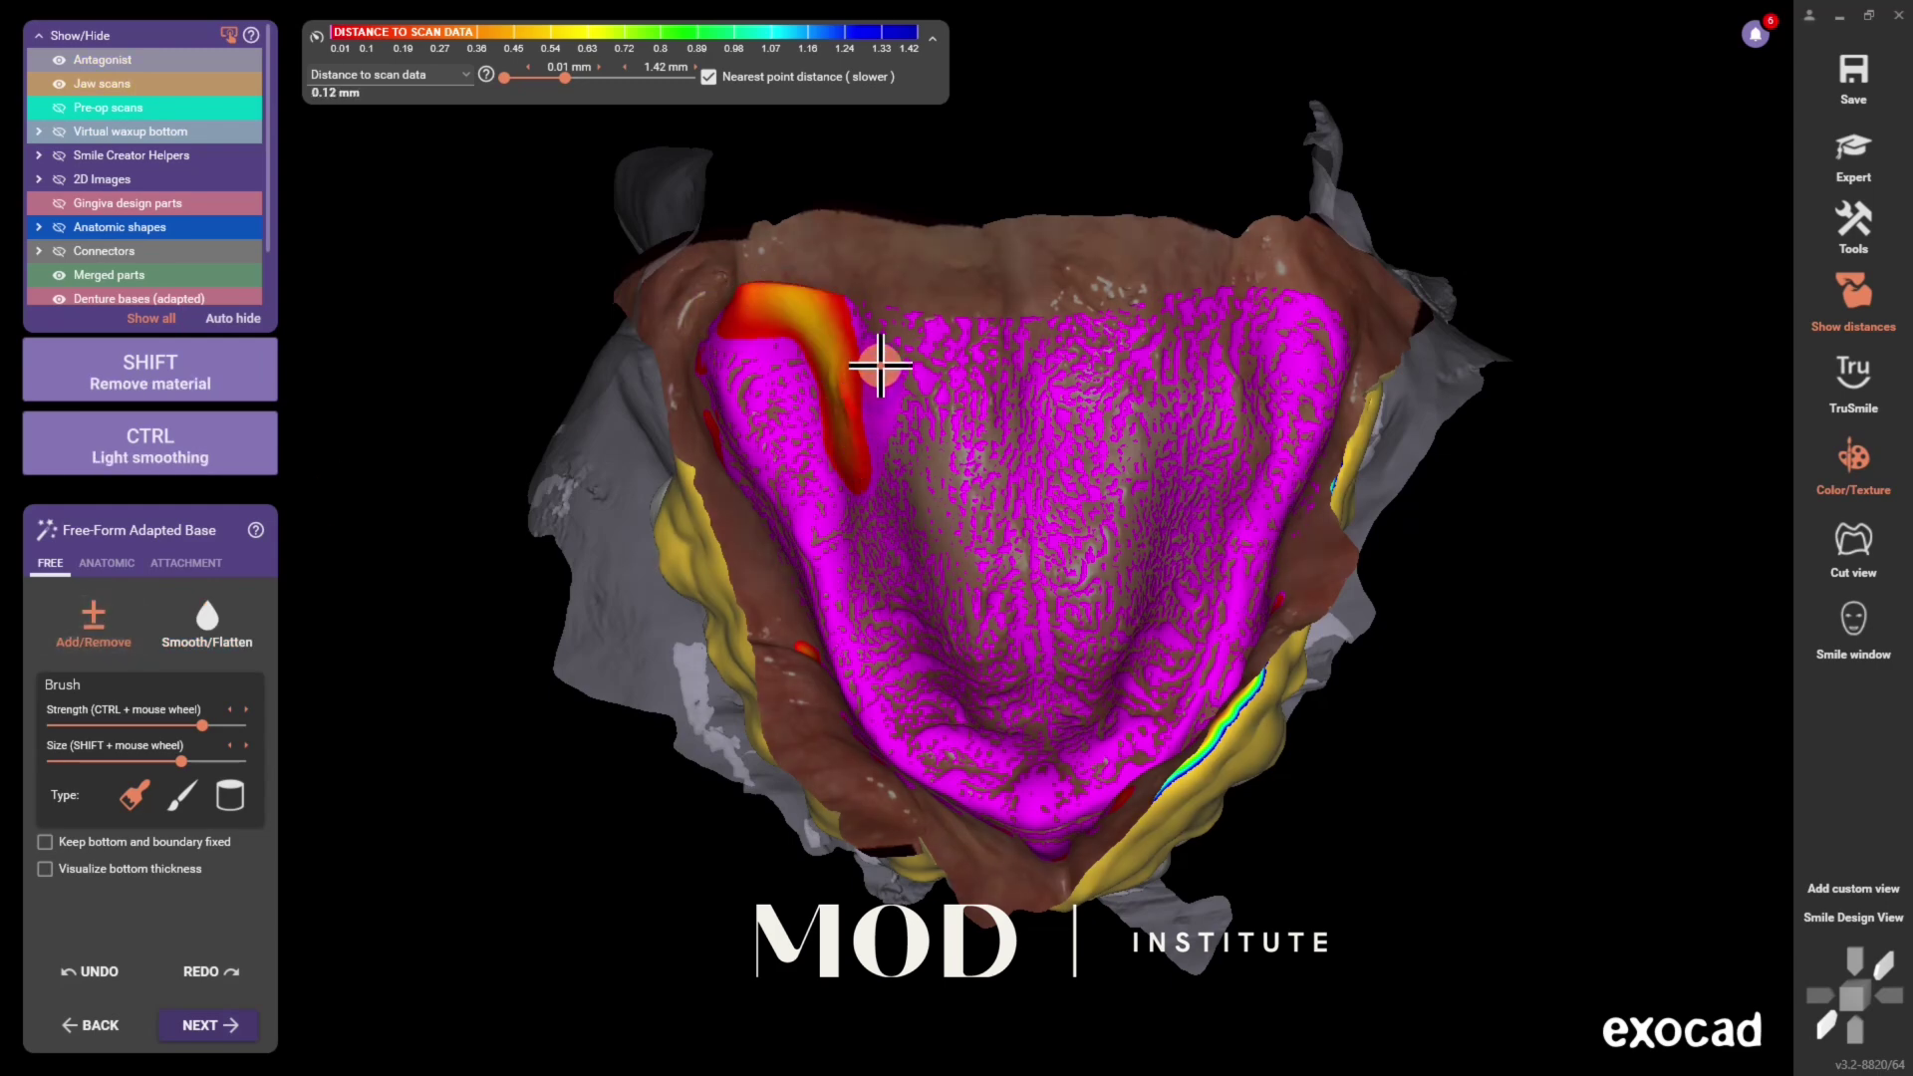
drag(927, 337, 975, 331)
drag(859, 319, 1037, 341)
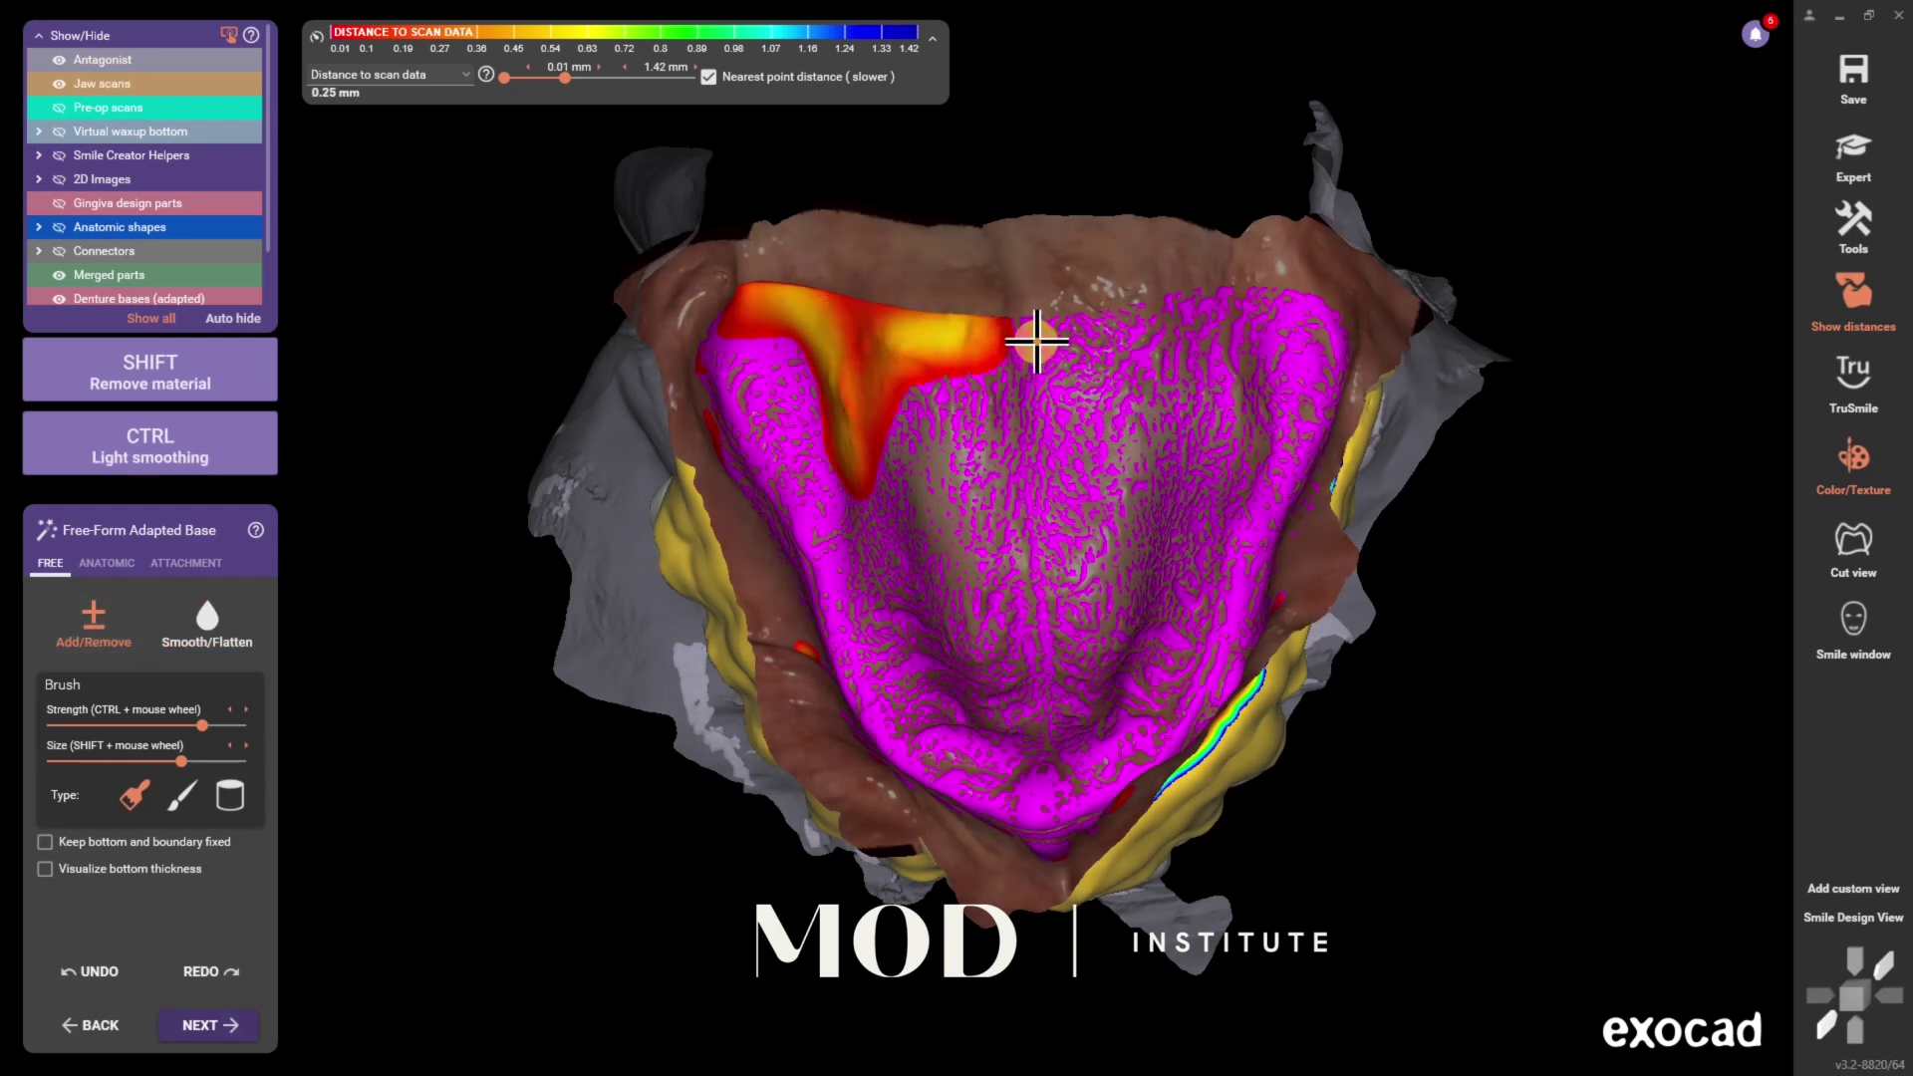
mouse_move(1174, 389)
mouse_down()
mouse_move(1179, 414)
mouse_move(1208, 321)
mouse_up()
drag(1330, 322, 1201, 356)
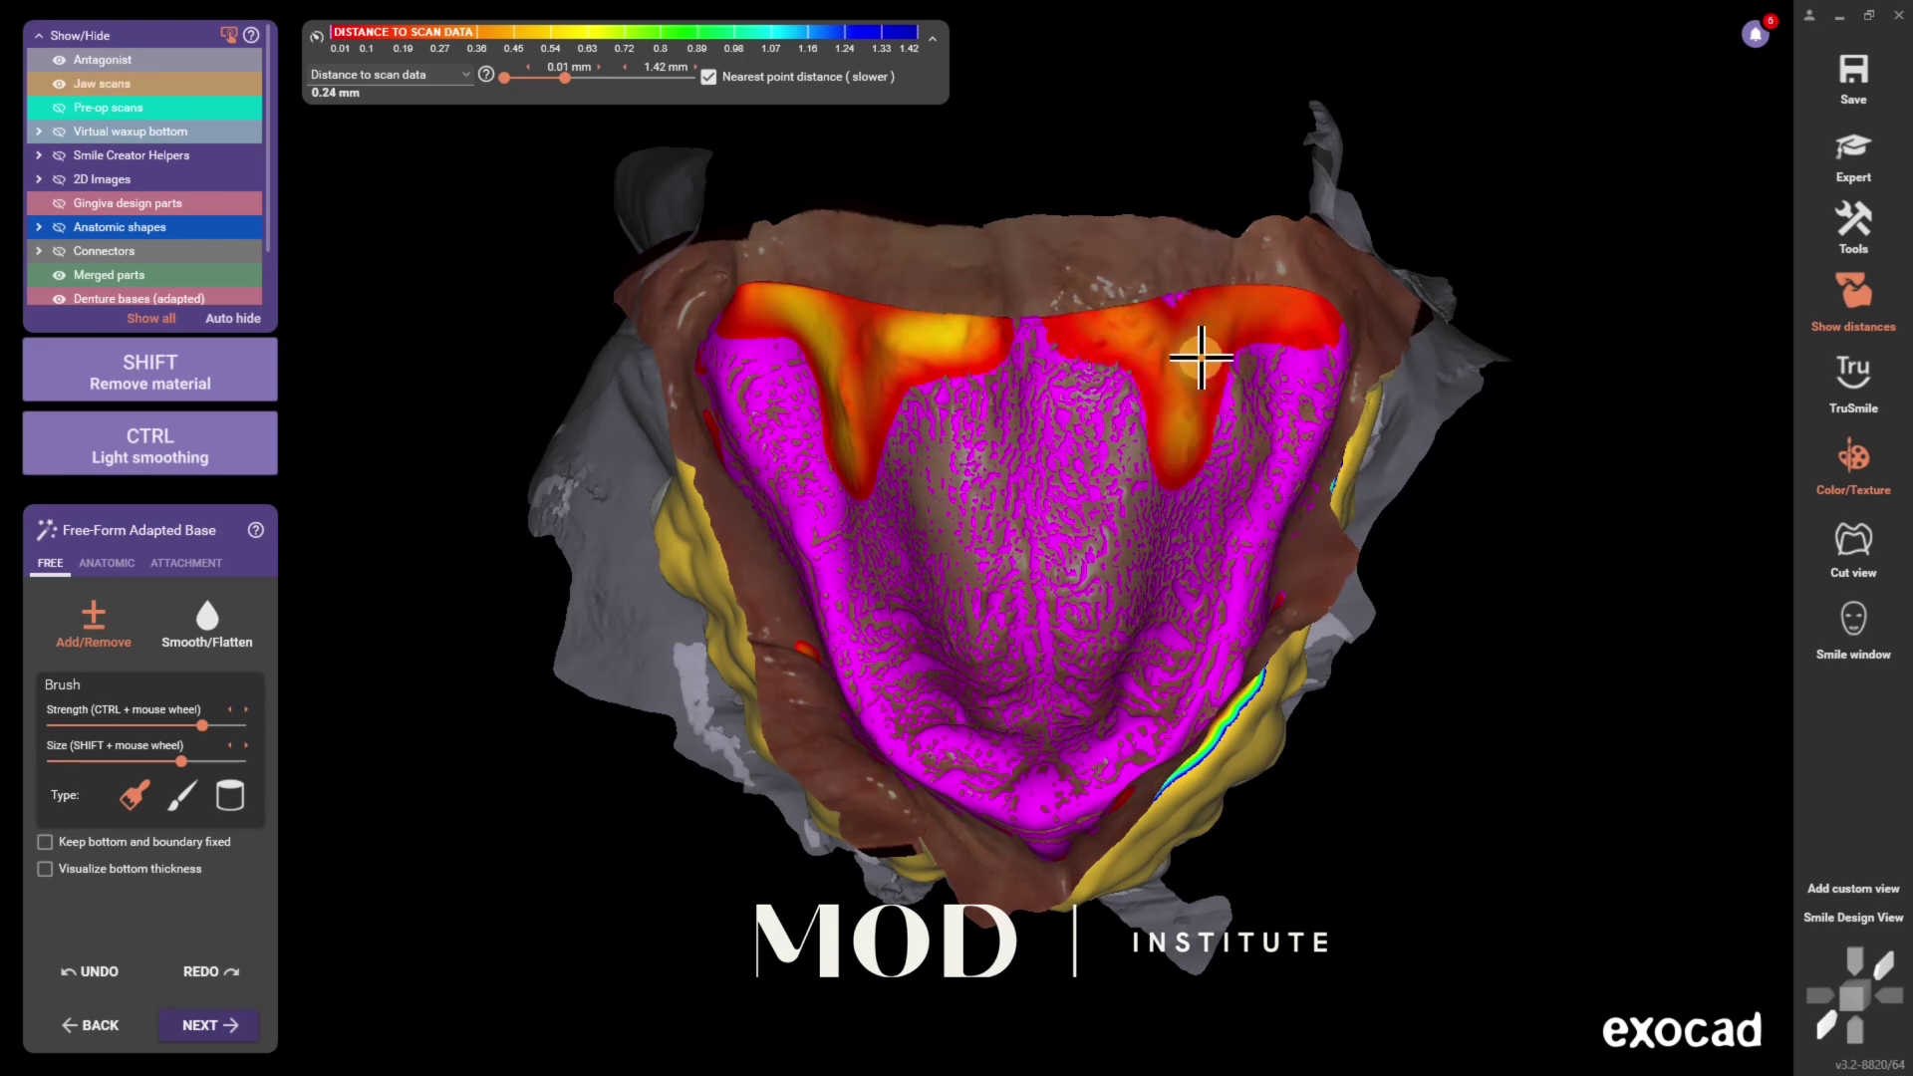
mouse_move(1109, 310)
mouse_down()
mouse_move(980, 323)
mouse_move(1164, 377)
mouse_up()
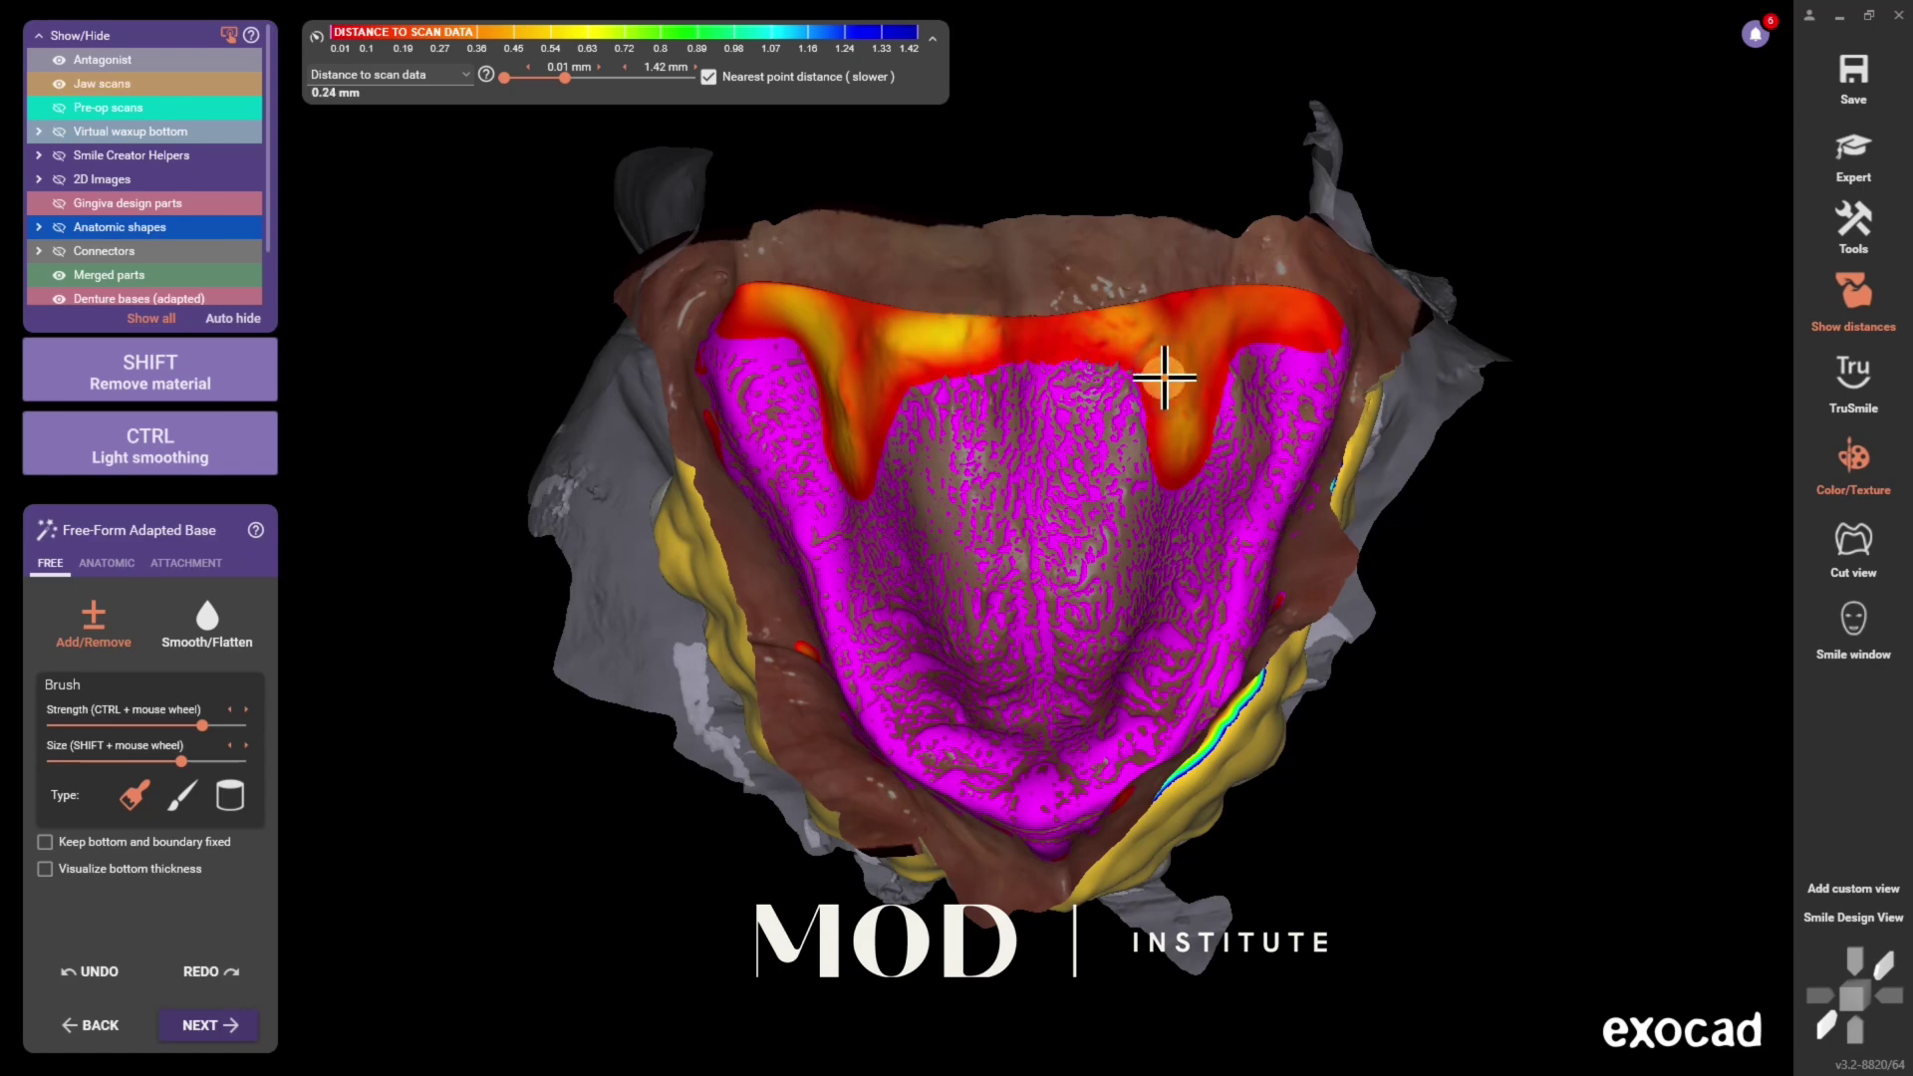
Thicken the right side of the palatal rim further, then switch the brush to Smooth/Flatten
mouse_move(1147, 535)
mouse_down()
mouse_move(855, 512)
mouse_move(886, 390)
mouse_move(894, 539)
mouse_up()
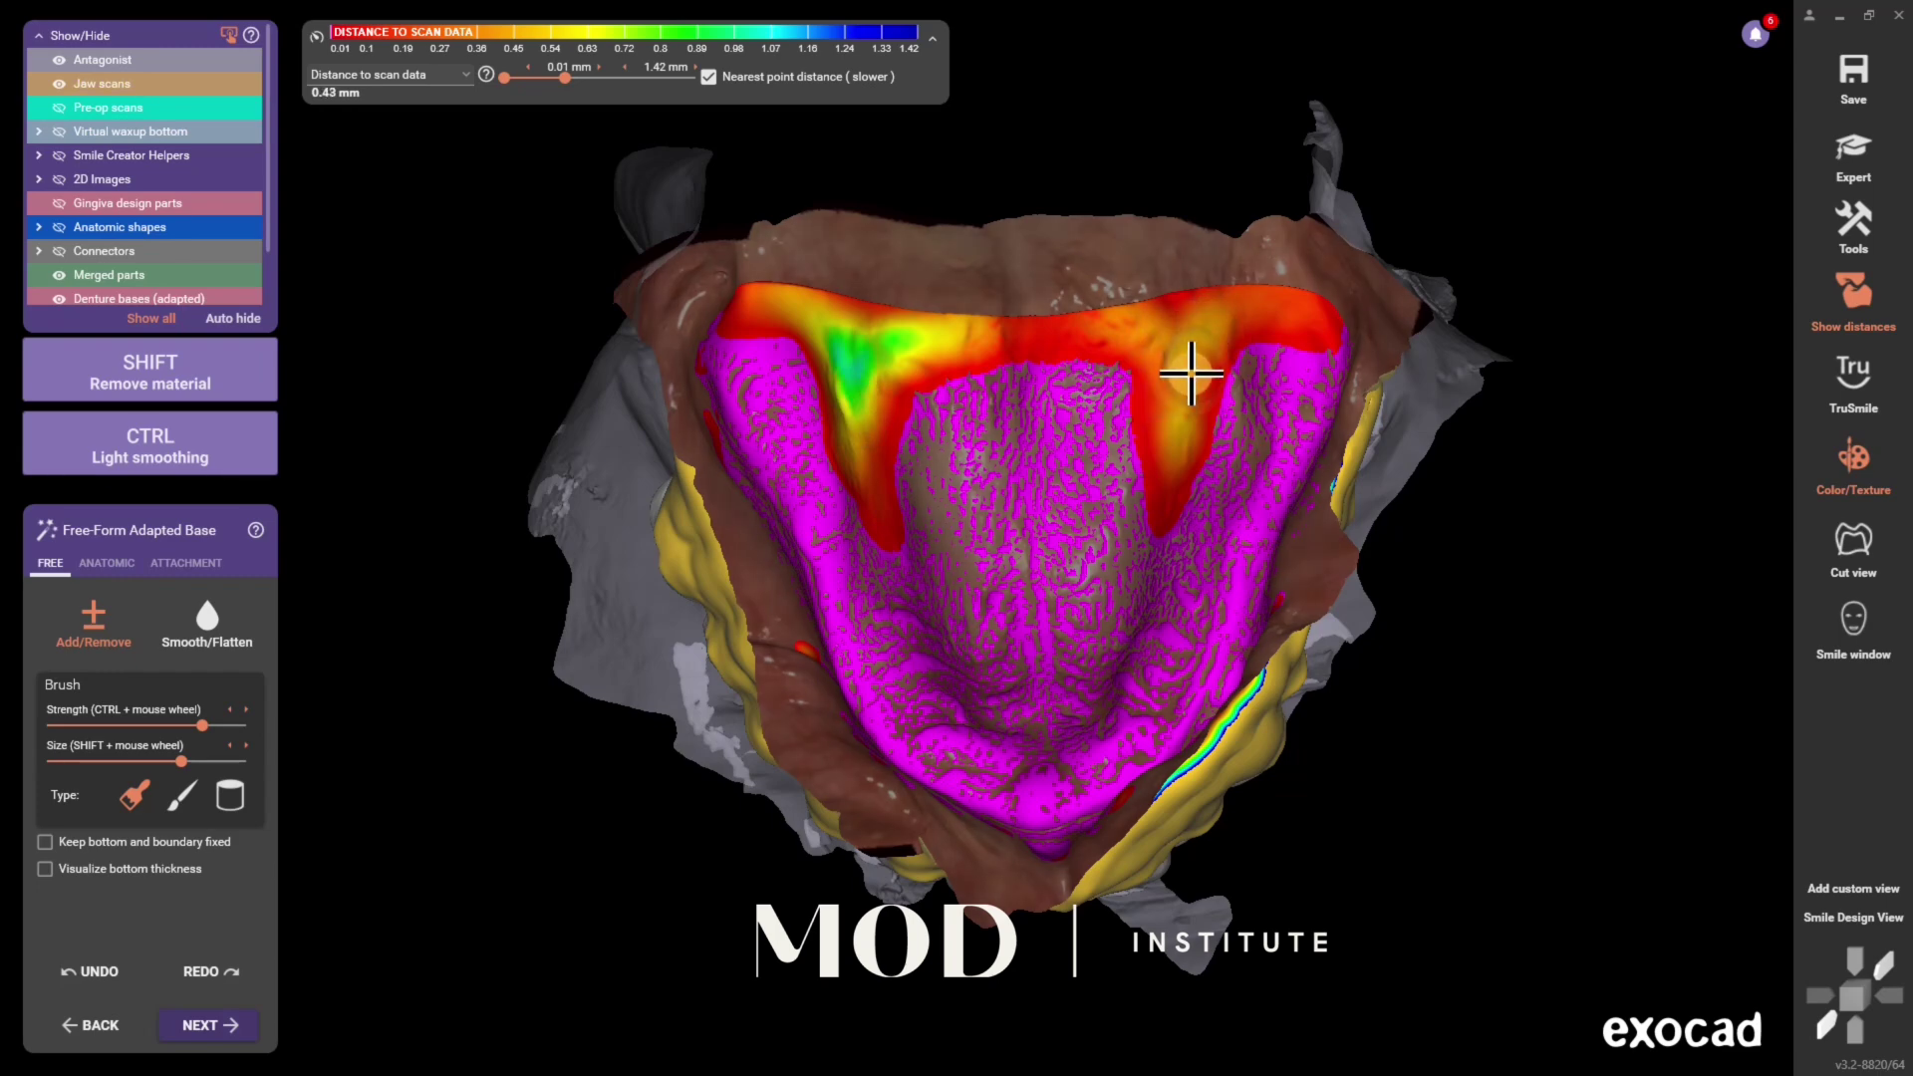
drag(1142, 339, 1222, 315)
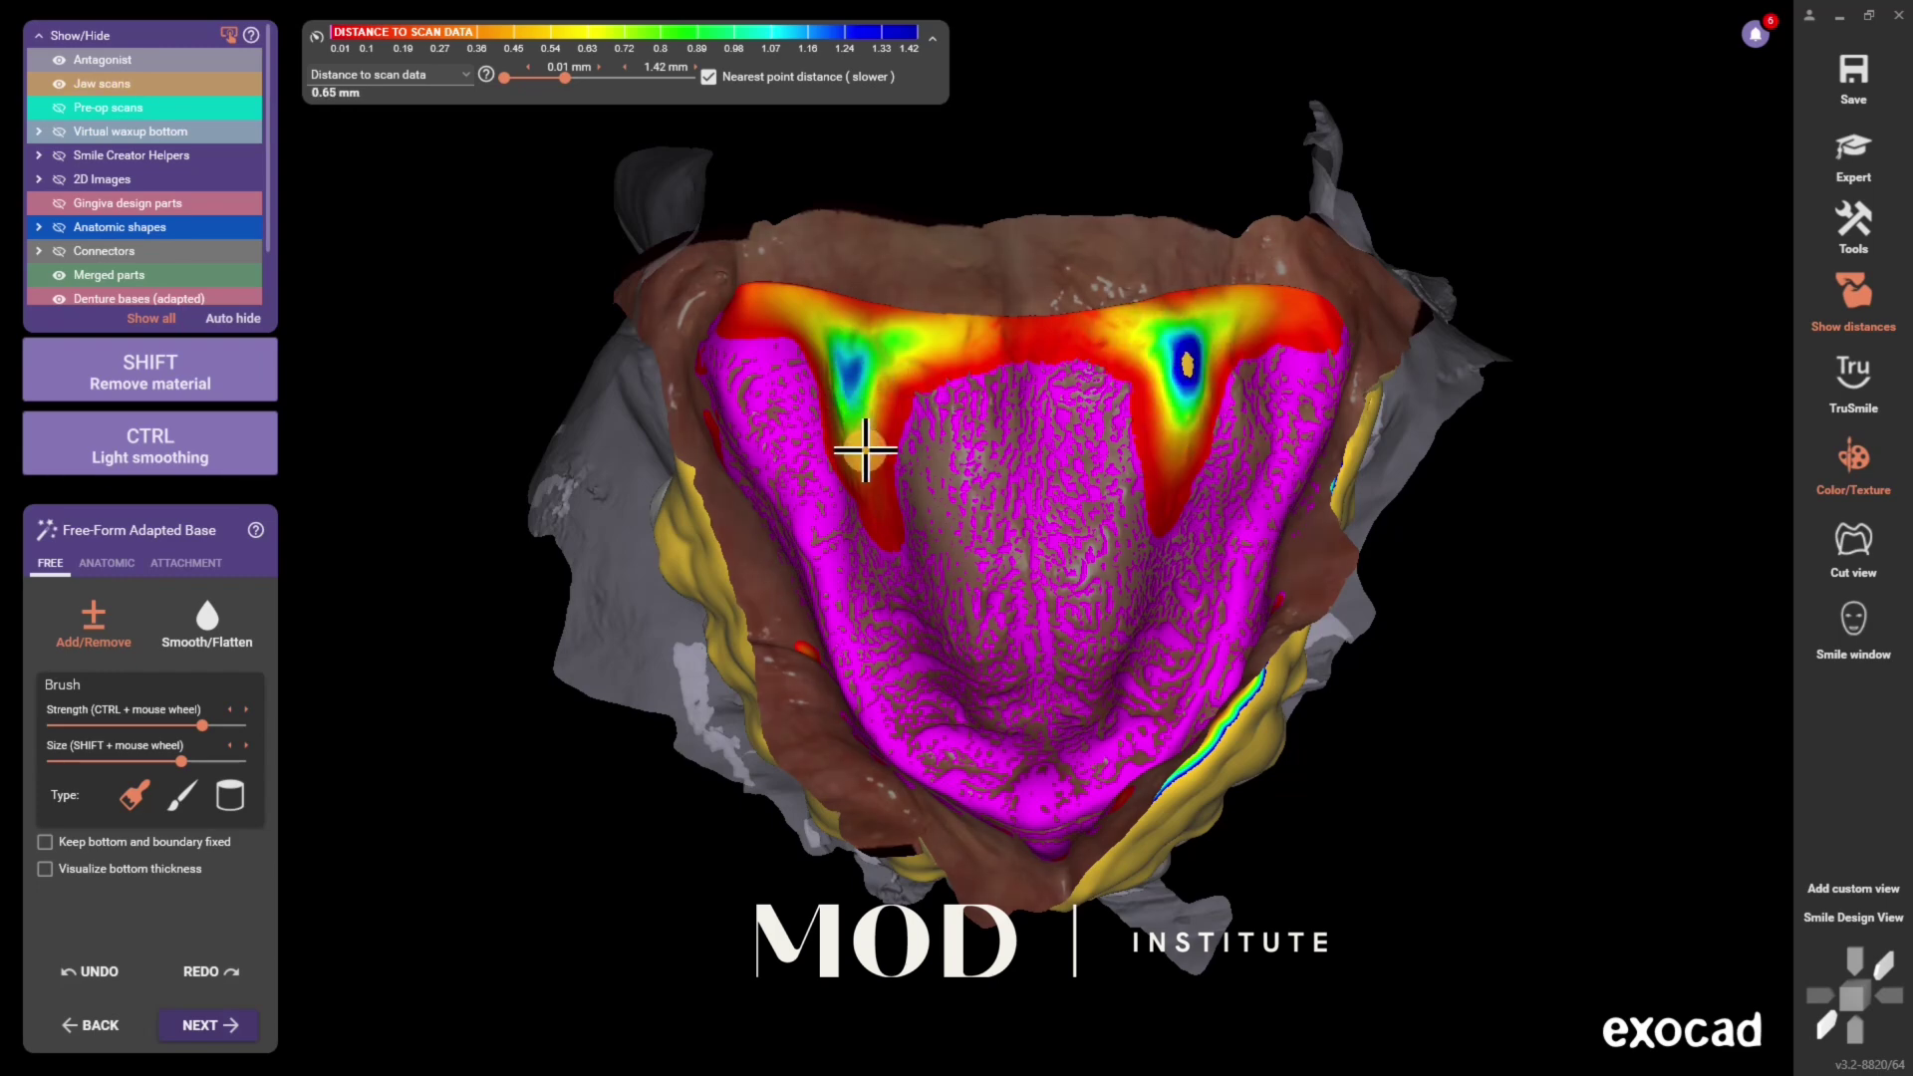
click(207, 618)
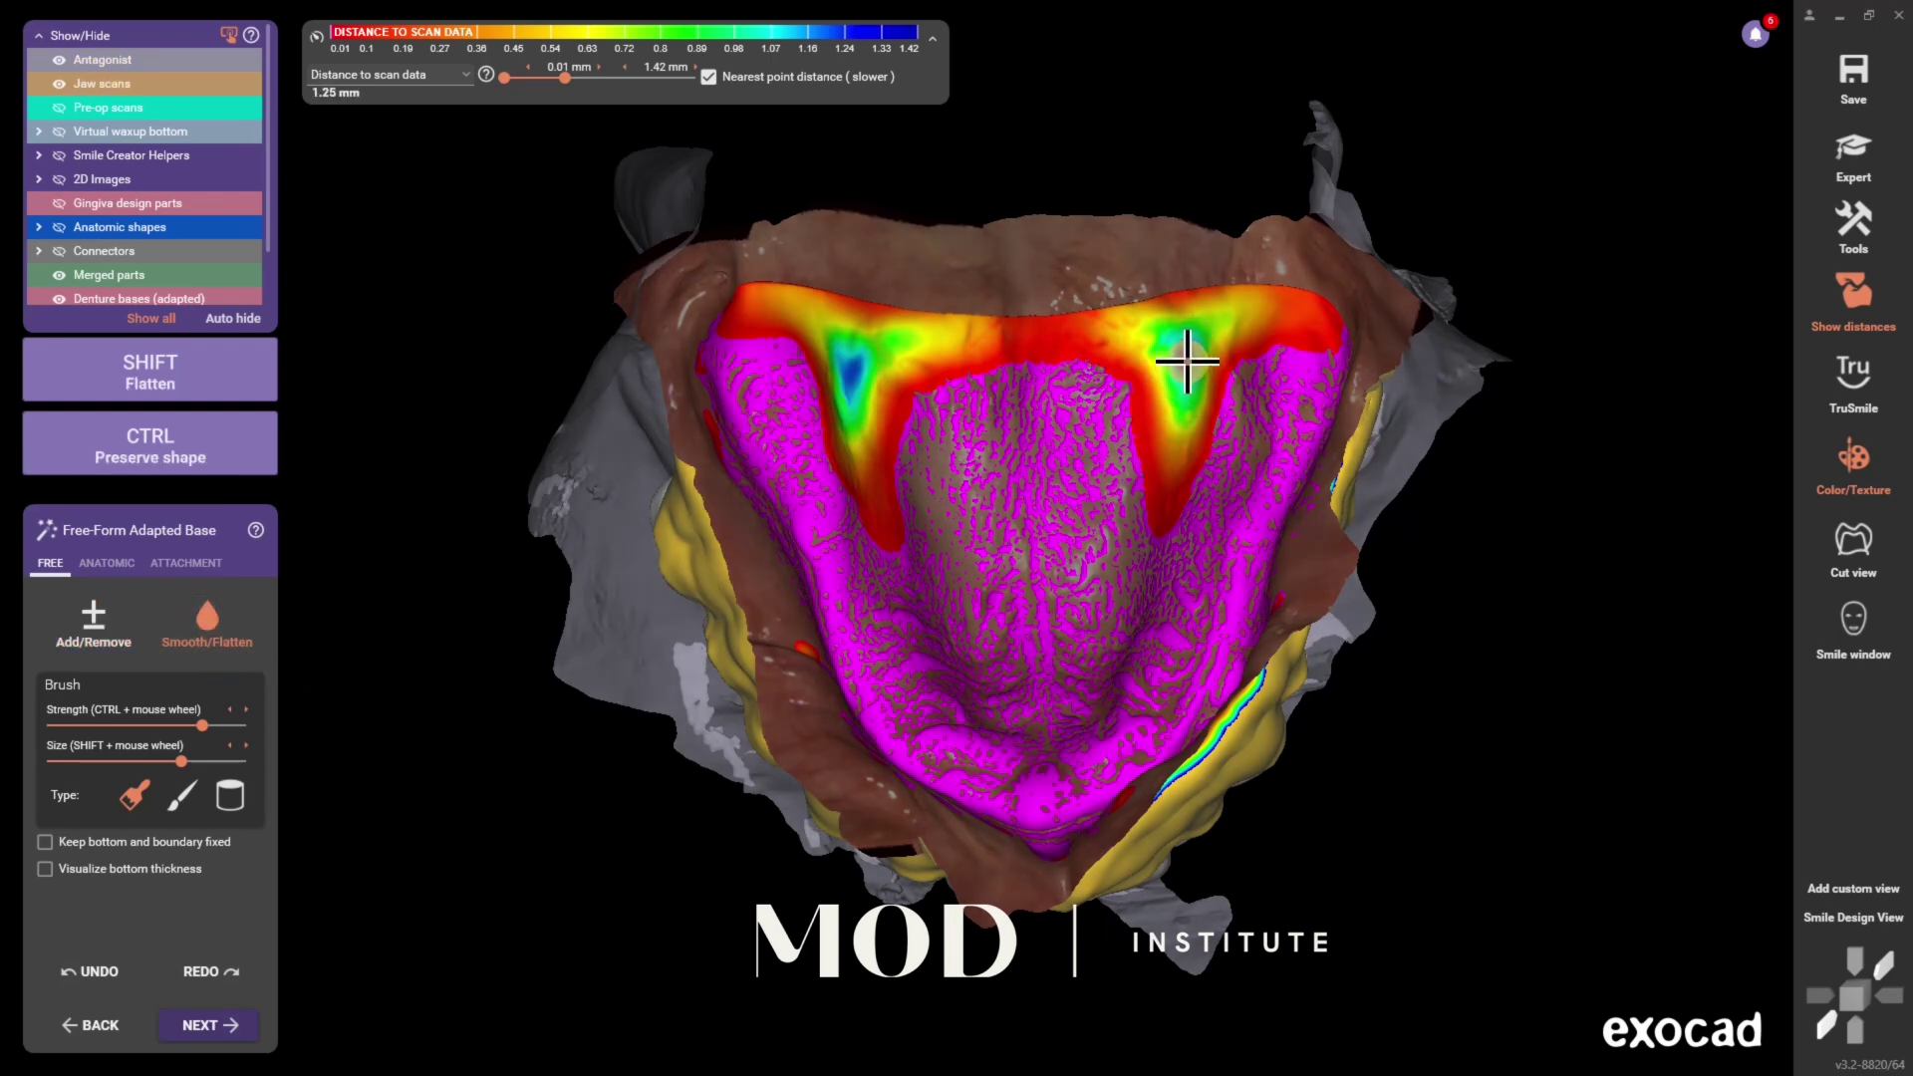
right_drag(1386, 627, 378, 926)
Finish free-forming and confirm saving the modified prosthetic base
click(244, 1029)
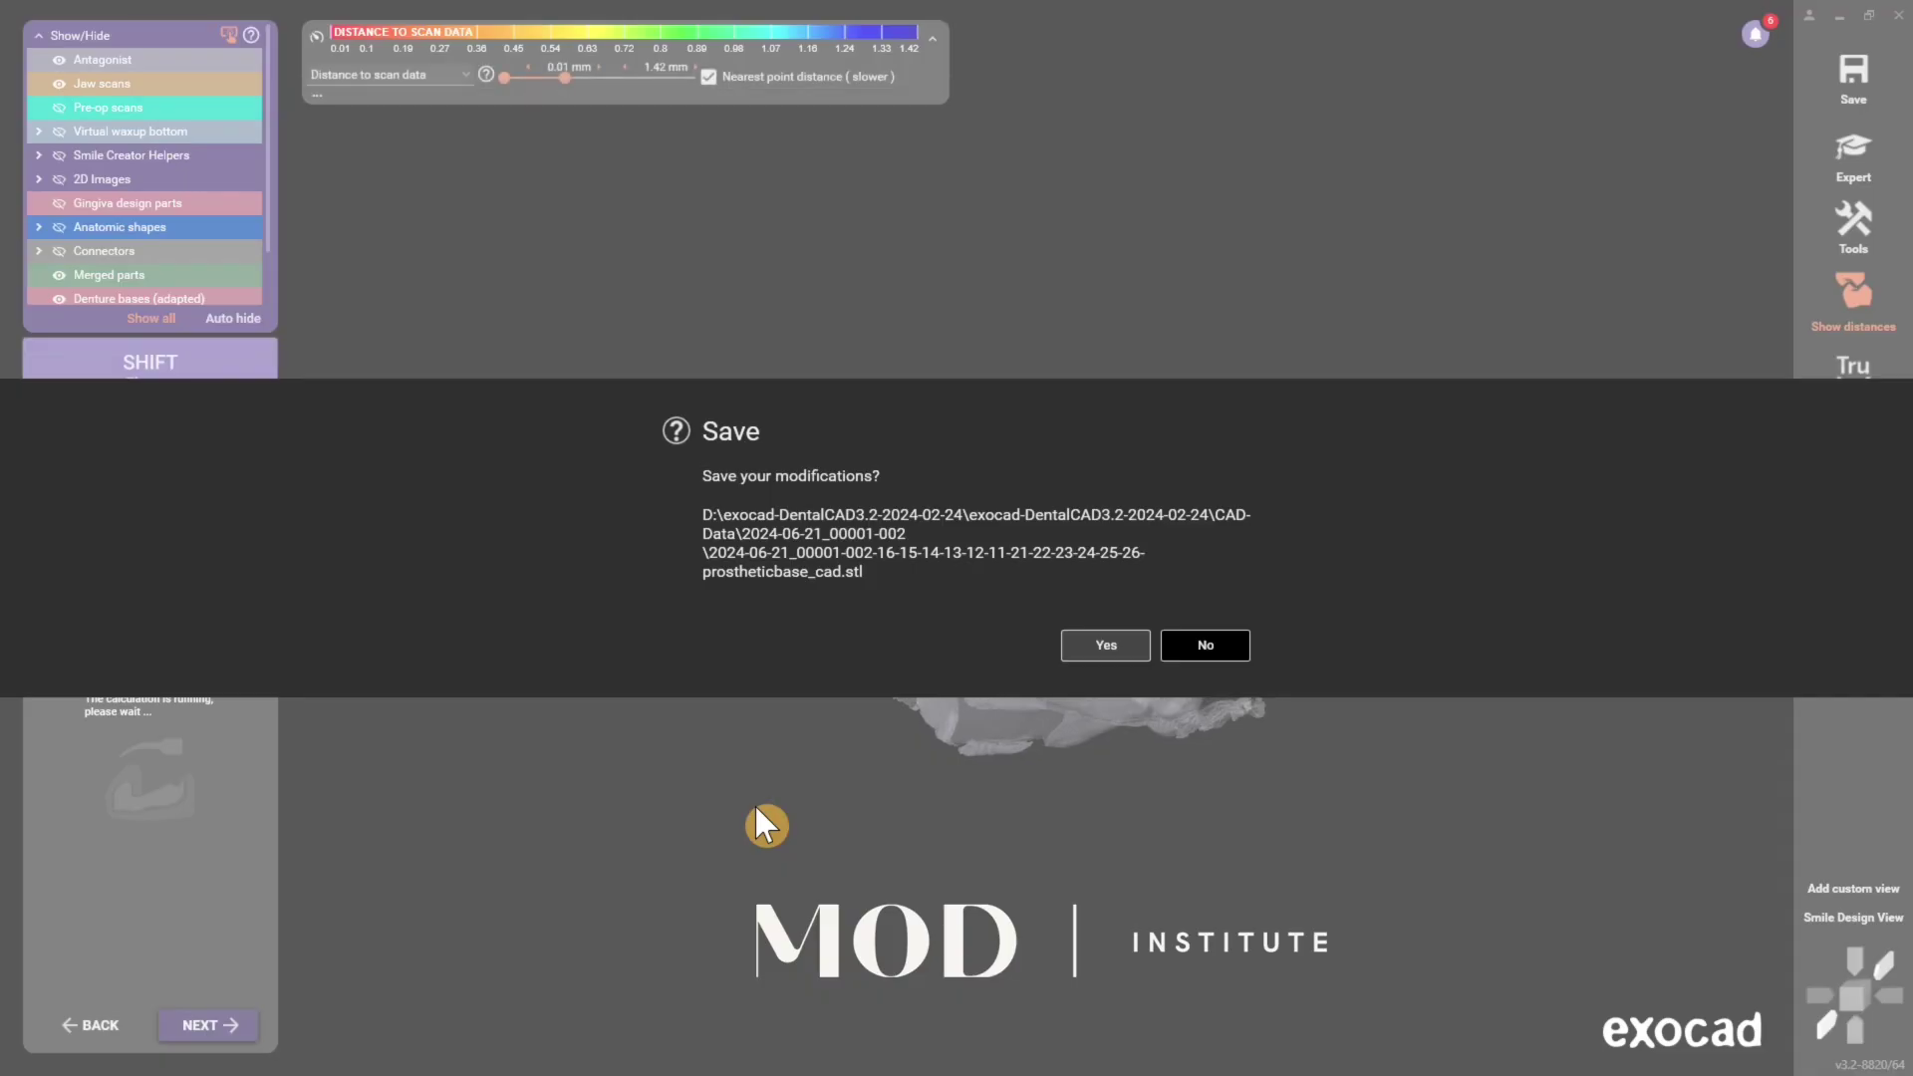
click(1101, 645)
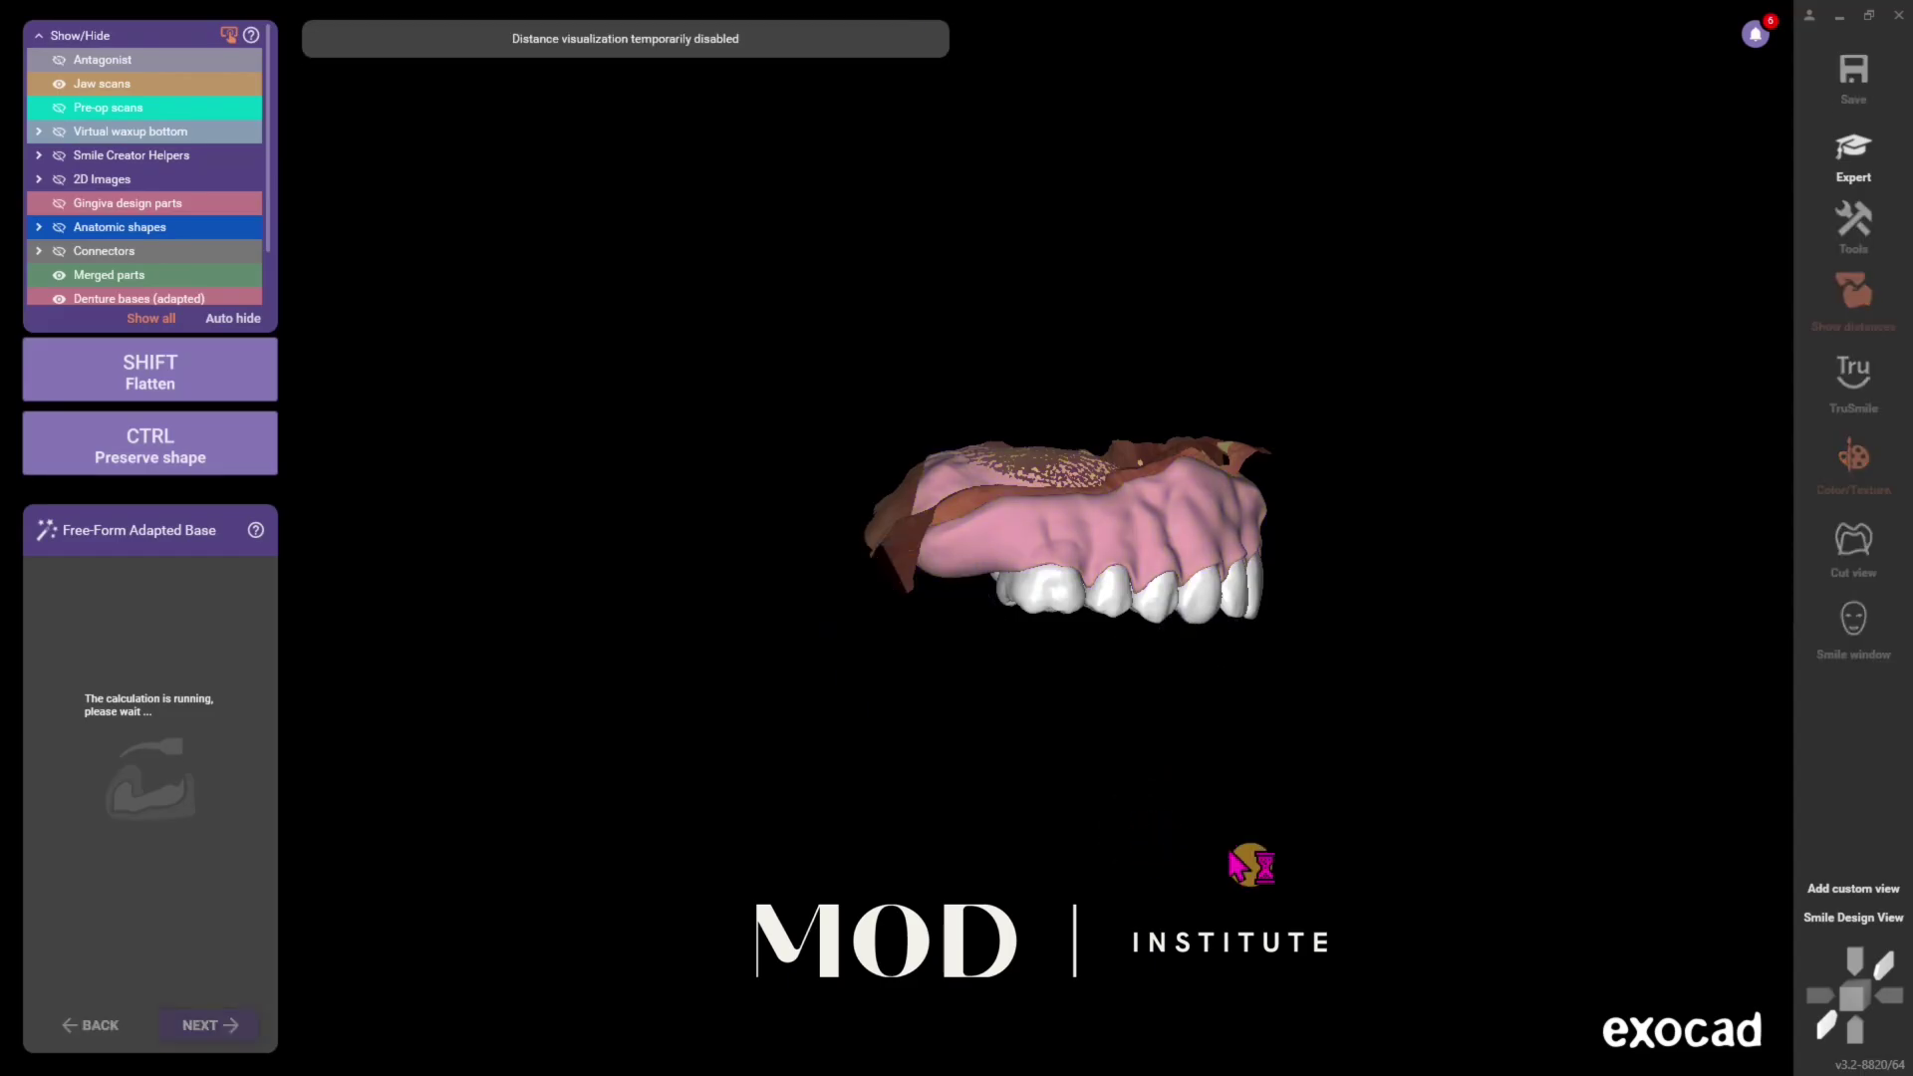